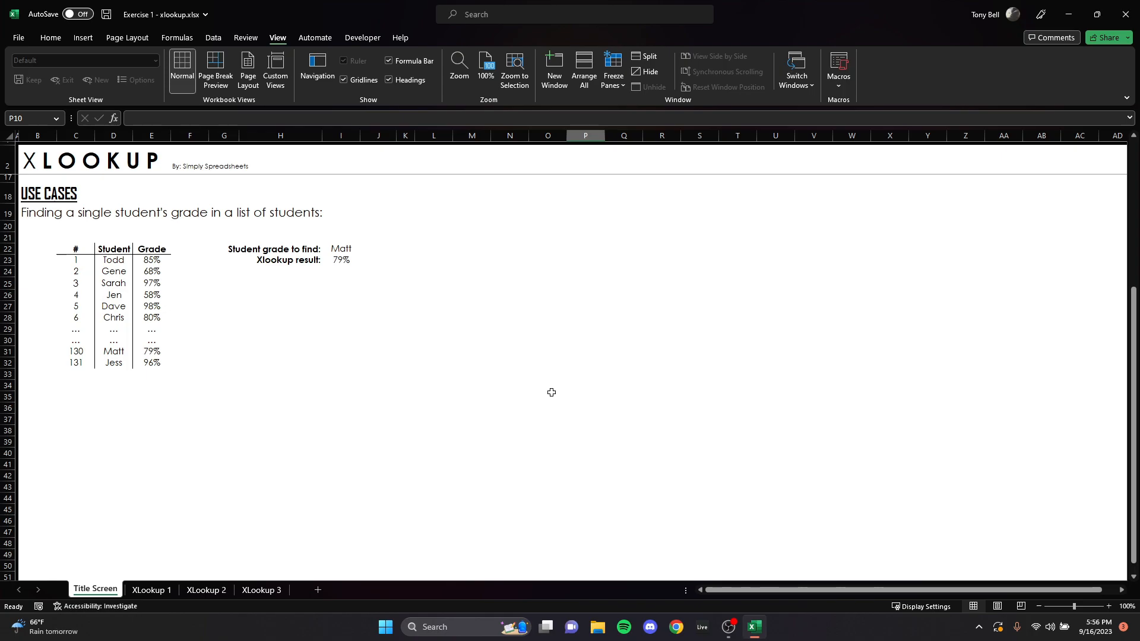
# Step: Clear the lookup student and XLOOKUP result cells I22:I23 on the Title Screen sheet
pyautogui.moveTo(341, 249); pyautogui.dragTo(348, 260)
pyautogui.press('Delete')
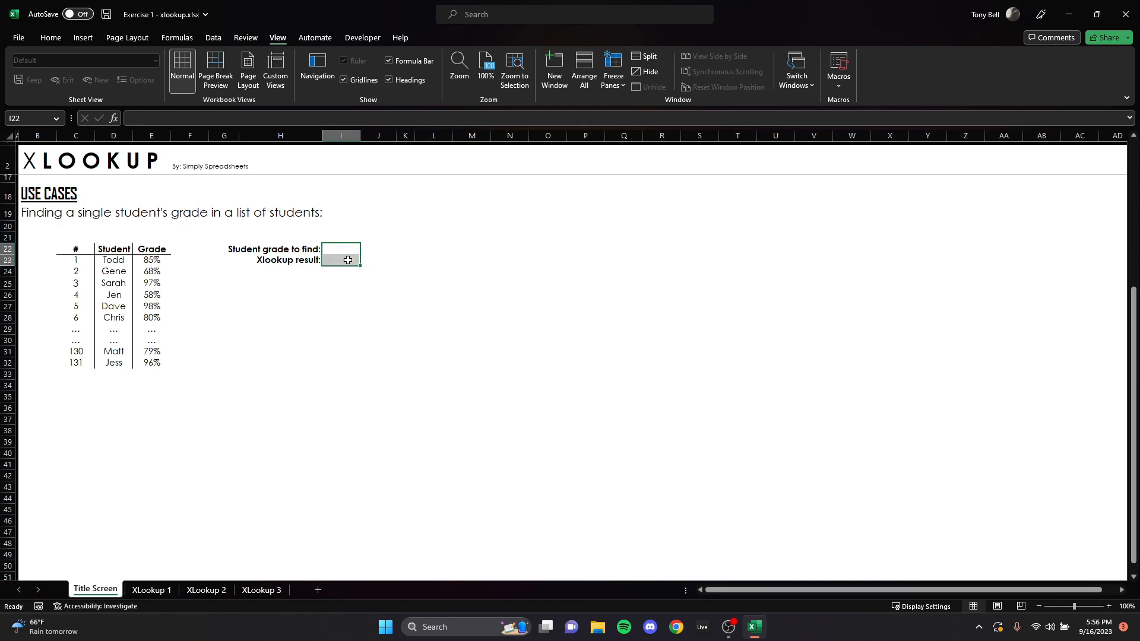
pyautogui.click(341, 341)
pyautogui.click(340, 248)
pyautogui.click(341, 260)
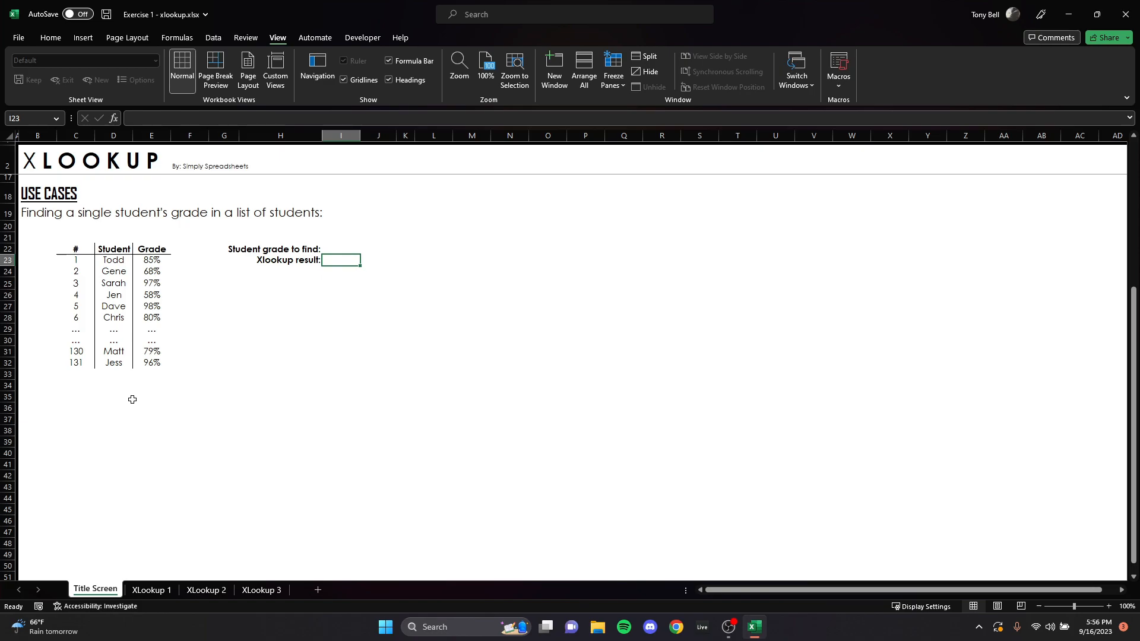
# Step: Review the Student and Grade columns and enter the name of student number 5 in I22 as the student to find
pyautogui.moveTo(152, 260); pyautogui.dragTo(153, 359)
pyautogui.moveTo(112, 259); pyautogui.dragTo(113, 362)
pyautogui.click(341, 249)
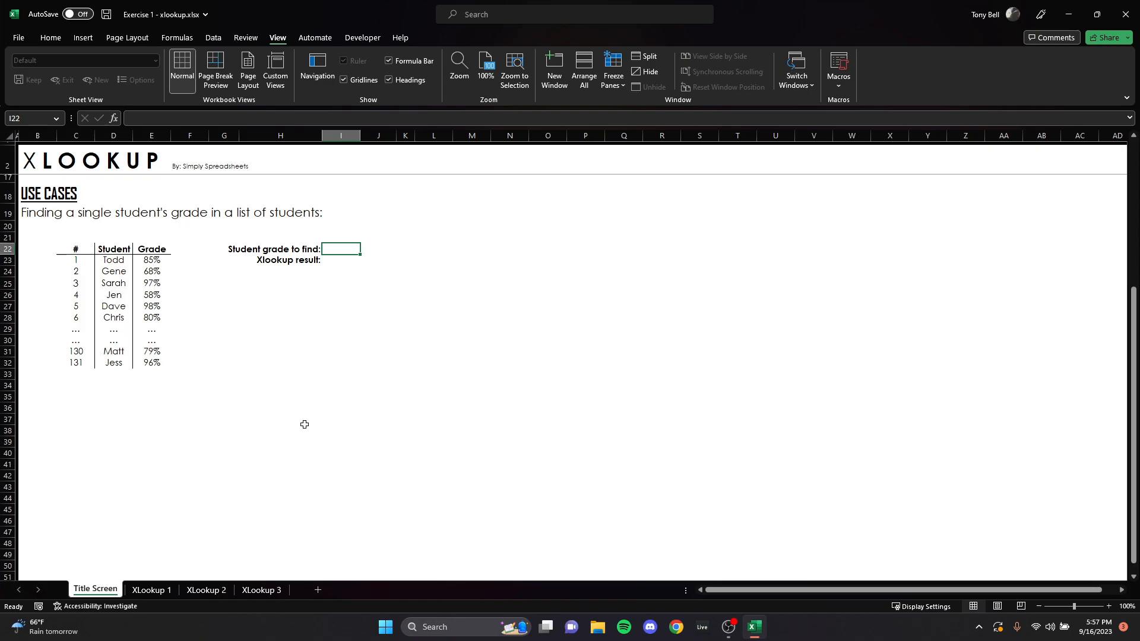
pyautogui.write('Dave')
pyautogui.press('Return')
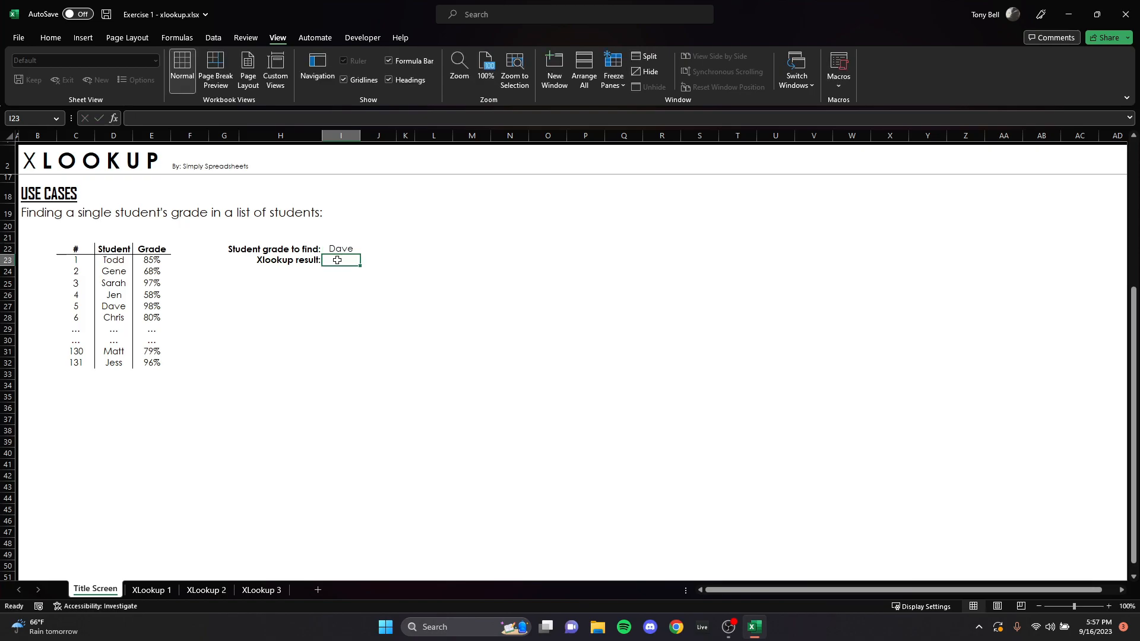
# Step: Enter an XLOOKUP formula in I23 with lookup value I22, lookup array D23:D32 and return array E23:E32
pyautogui.write('=')
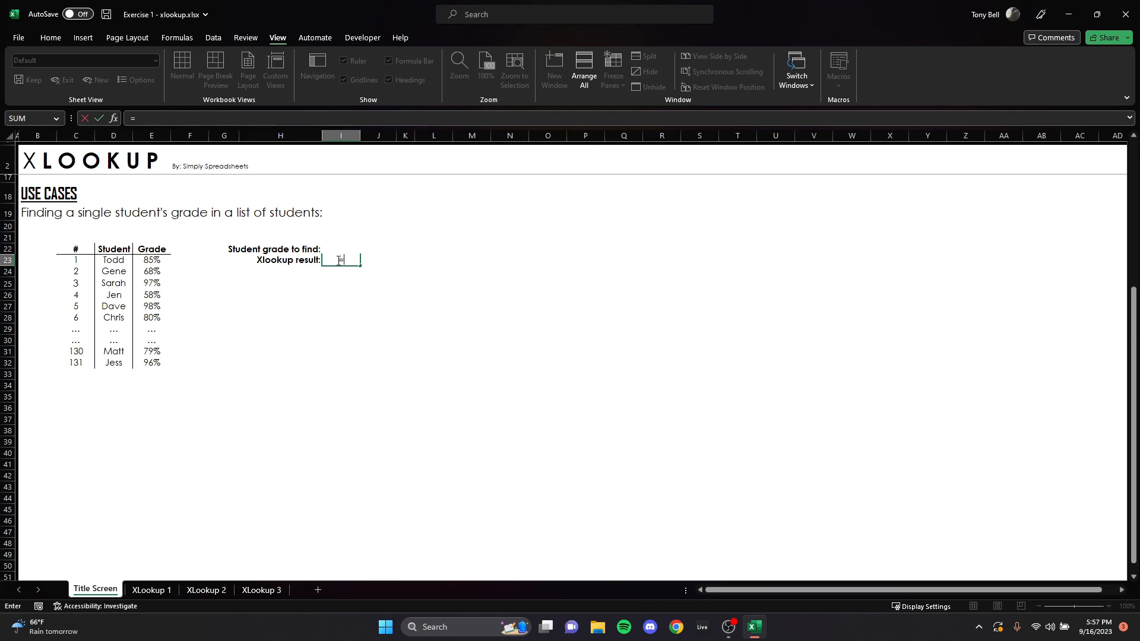
pyautogui.write('xlookup(')
pyautogui.click(338, 250)
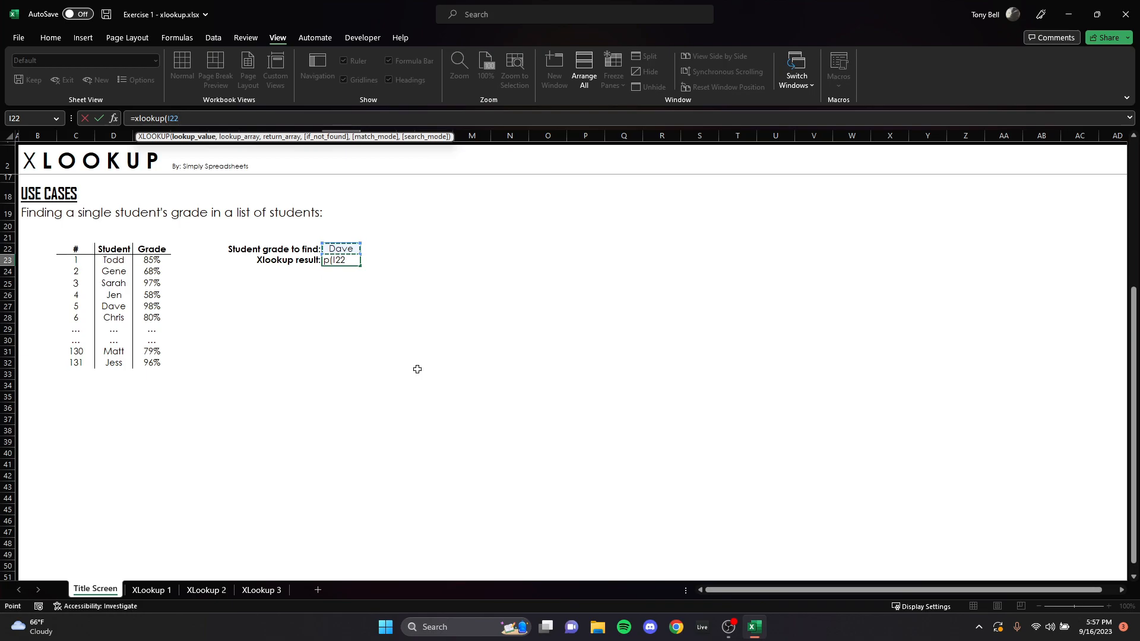
pyautogui.write(',')
pyautogui.moveTo(109, 260); pyautogui.dragTo(110, 362)
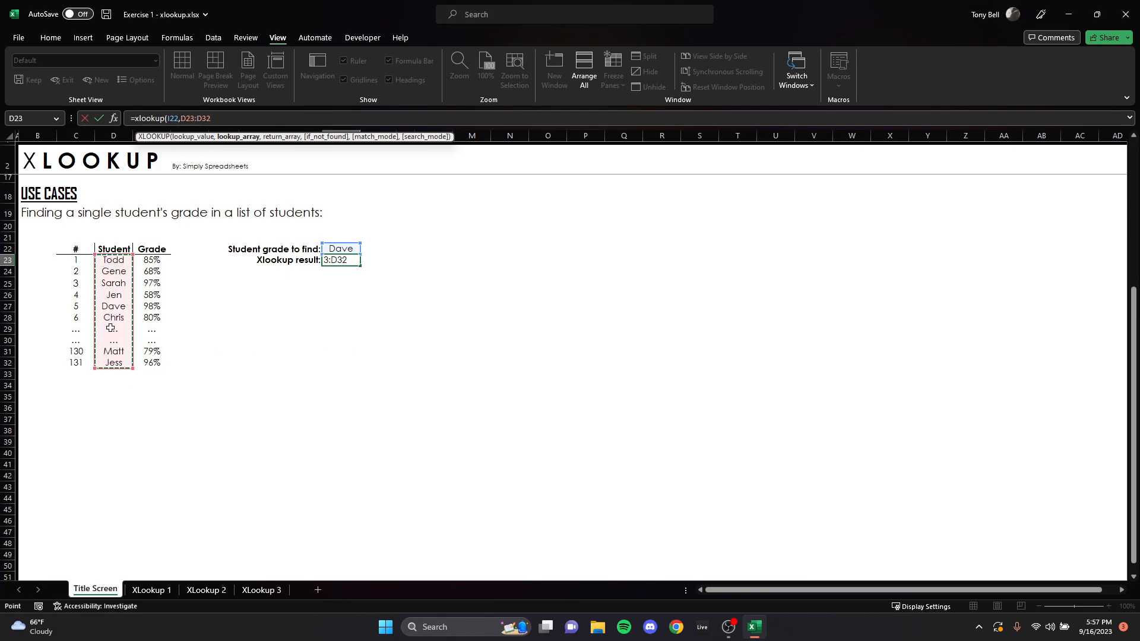
pyautogui.write(',')
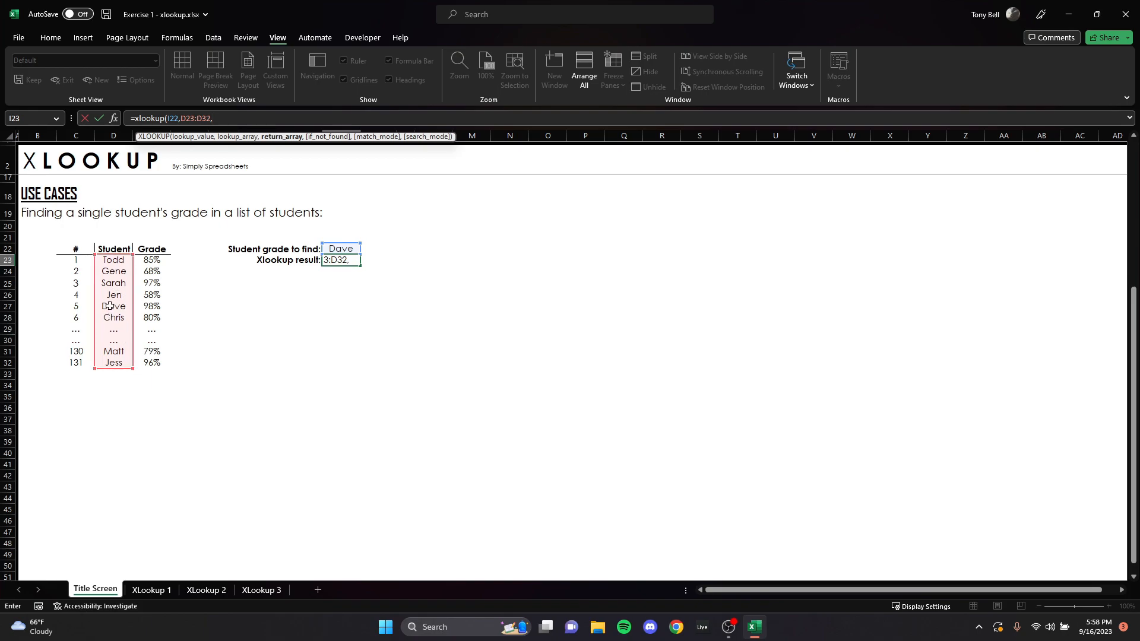
pyautogui.moveTo(152, 261); pyautogui.dragTo(159, 363)
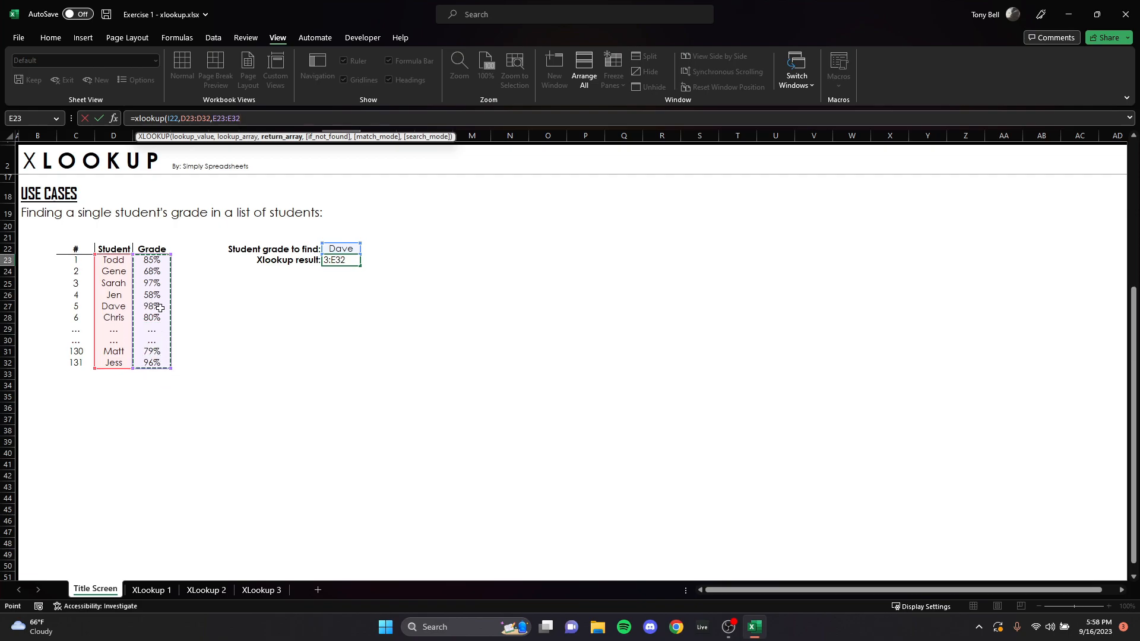
pyautogui.press('Return')
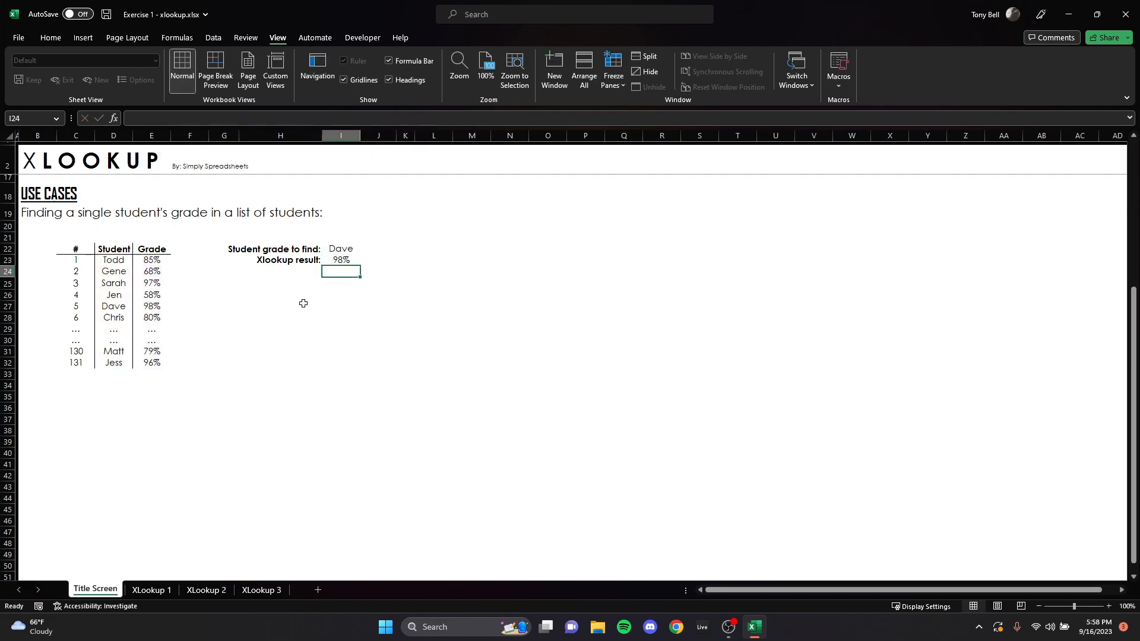
# Step: Add "Student not found" as the if_not_found argument of the XLOOKUP formula in I23
pyautogui.click(336, 259)
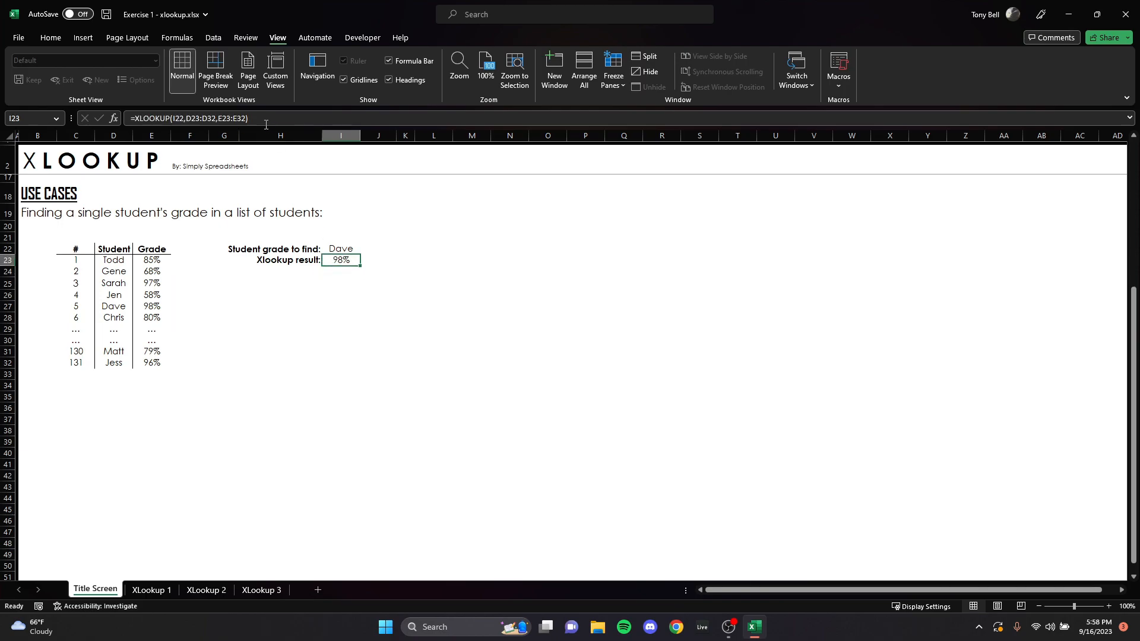
pyautogui.click(245, 115)
pyautogui.write(', "')
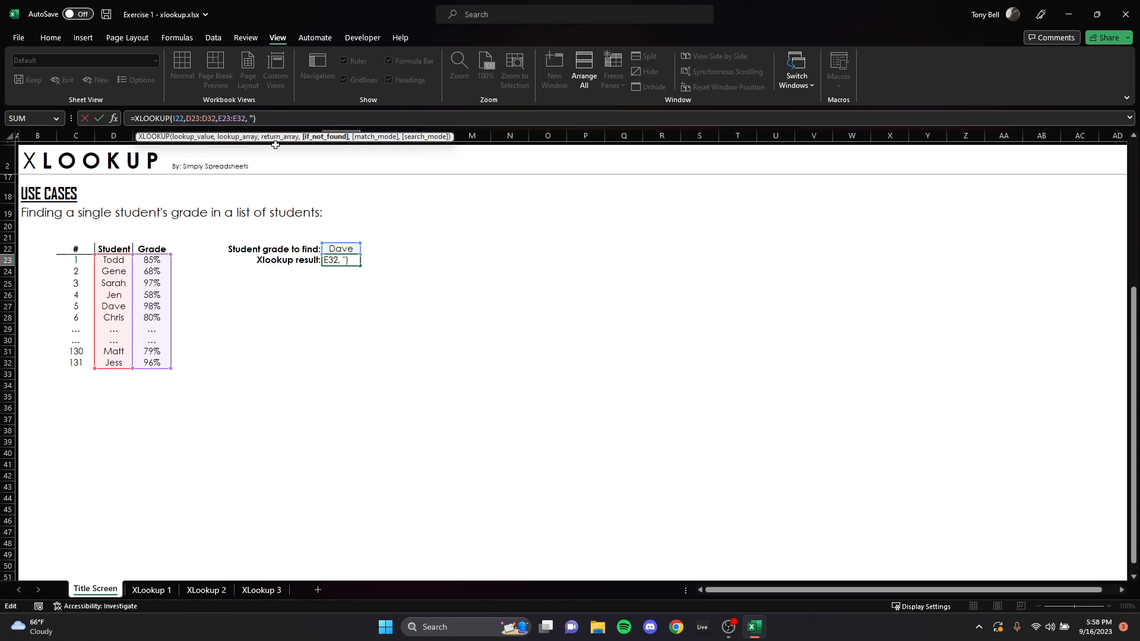
pyautogui.write('Student not found"')
pyautogui.press('Return')
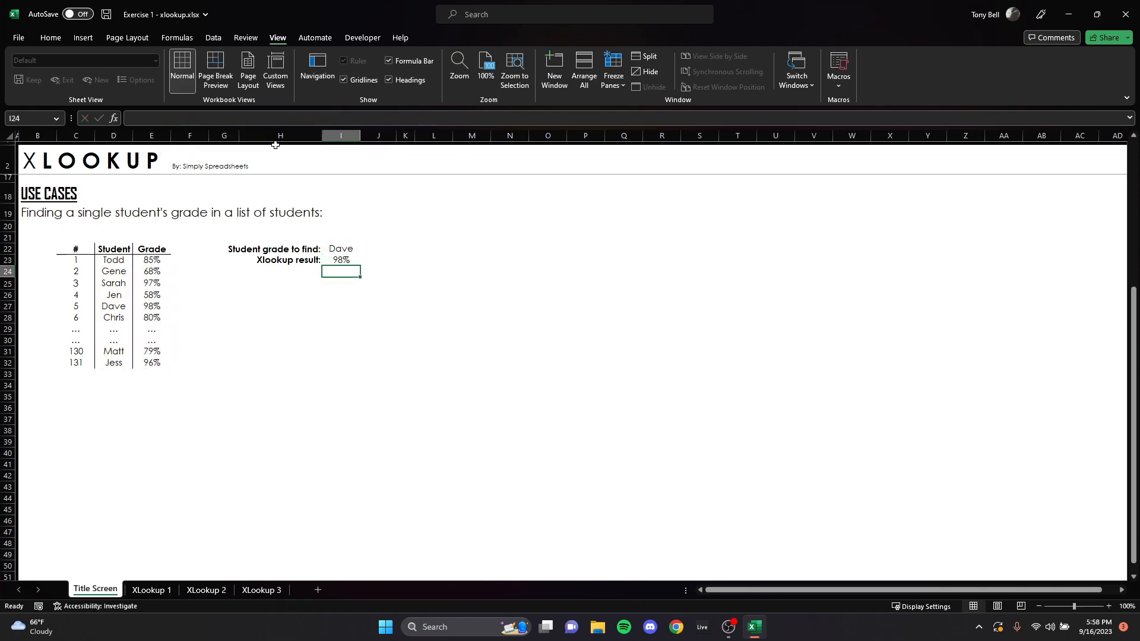
# Step: Delete the student name in I22 and widen column I to fit the XLOOKUP result text
pyautogui.click(348, 247)
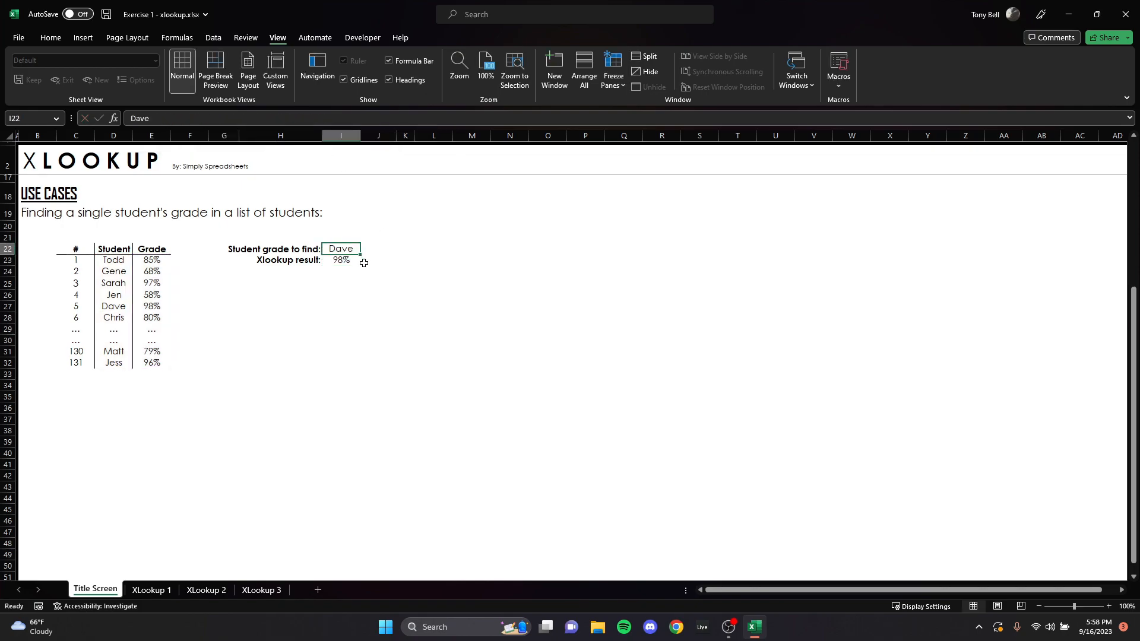
pyautogui.press('Delete')
pyautogui.click(438, 355)
pyautogui.doubleClick(360, 135)
pyautogui.click(380, 136)
pyautogui.click(426, 351)
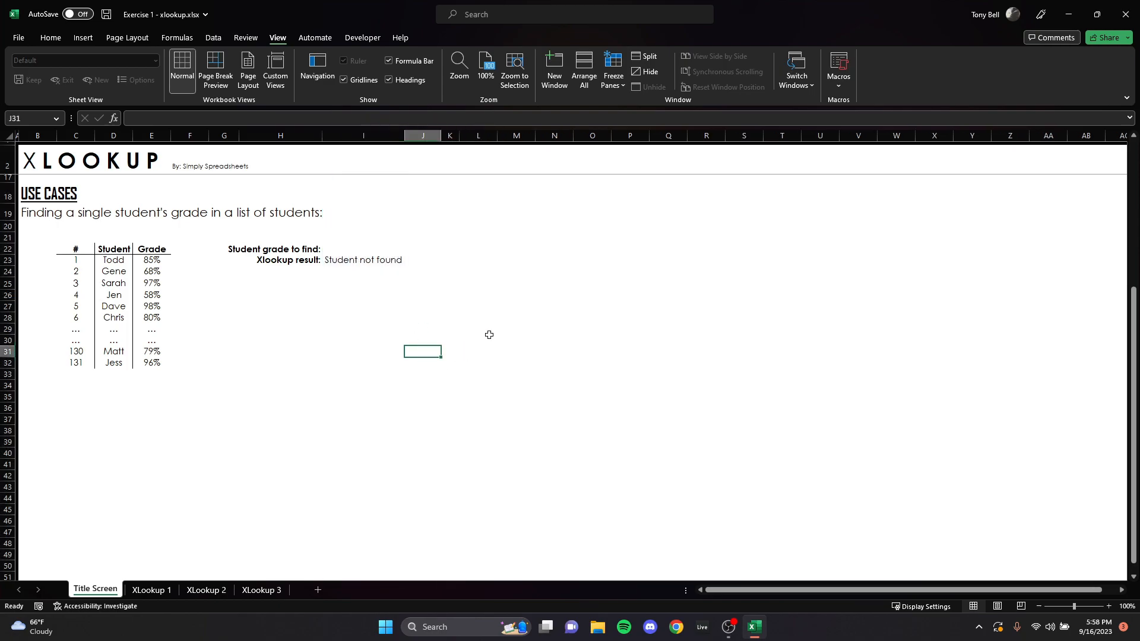
pyautogui.click(359, 258)
pyautogui.click(359, 249)
# Step: Switch to the XLookup 1 sheet and look over the three product table columns and the answer cells F4 and H4
pyautogui.hotkey('ctrl', 'pagedown')
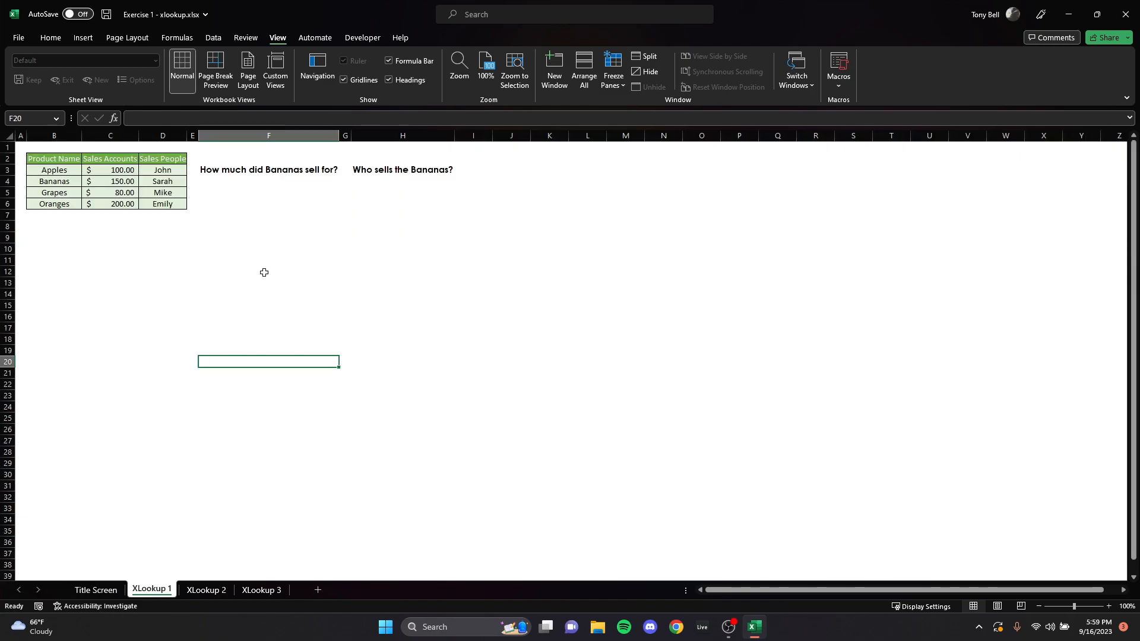
pyautogui.moveTo(73, 159); pyautogui.dragTo(71, 200)
pyautogui.moveTo(129, 159); pyautogui.dragTo(129, 203)
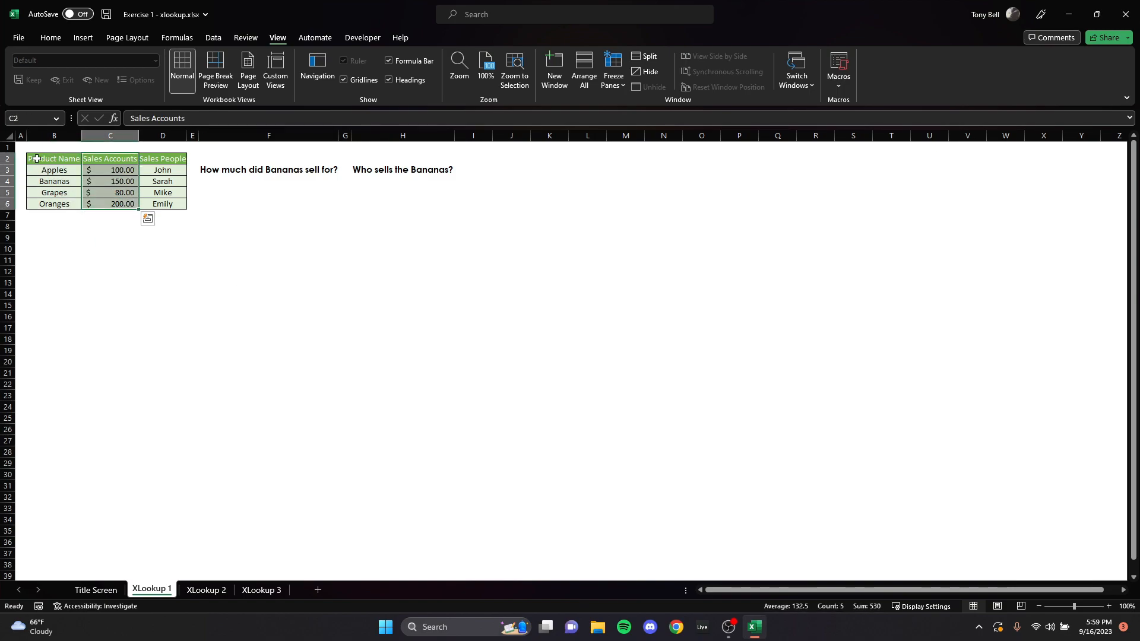
pyautogui.moveTo(178, 160); pyautogui.dragTo(178, 204)
pyautogui.click(265, 181)
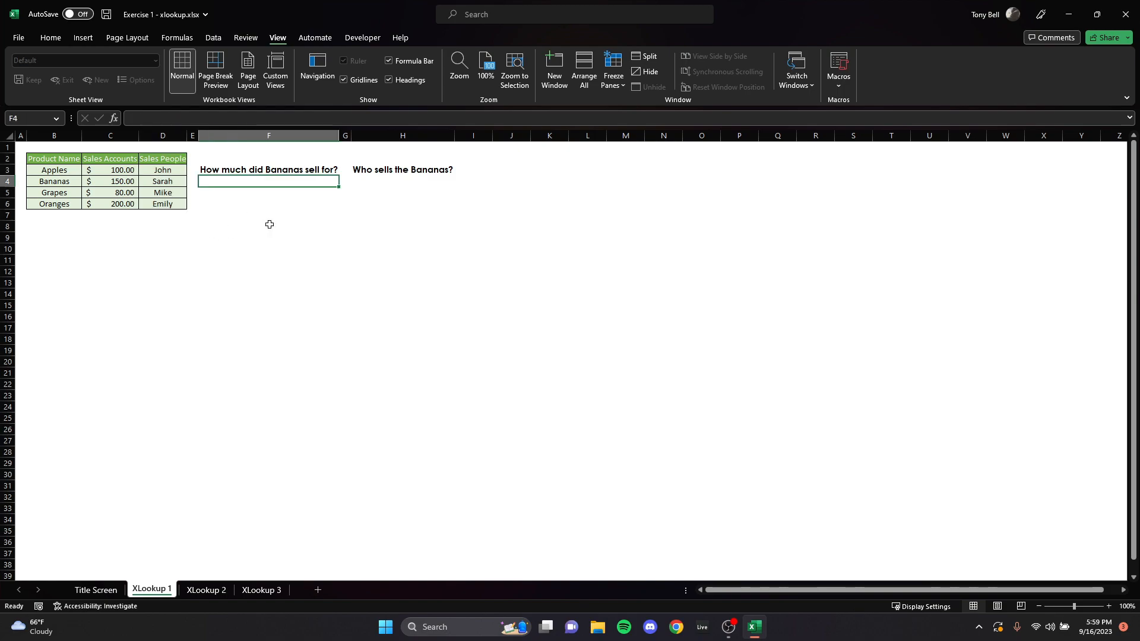
pyautogui.click(429, 183)
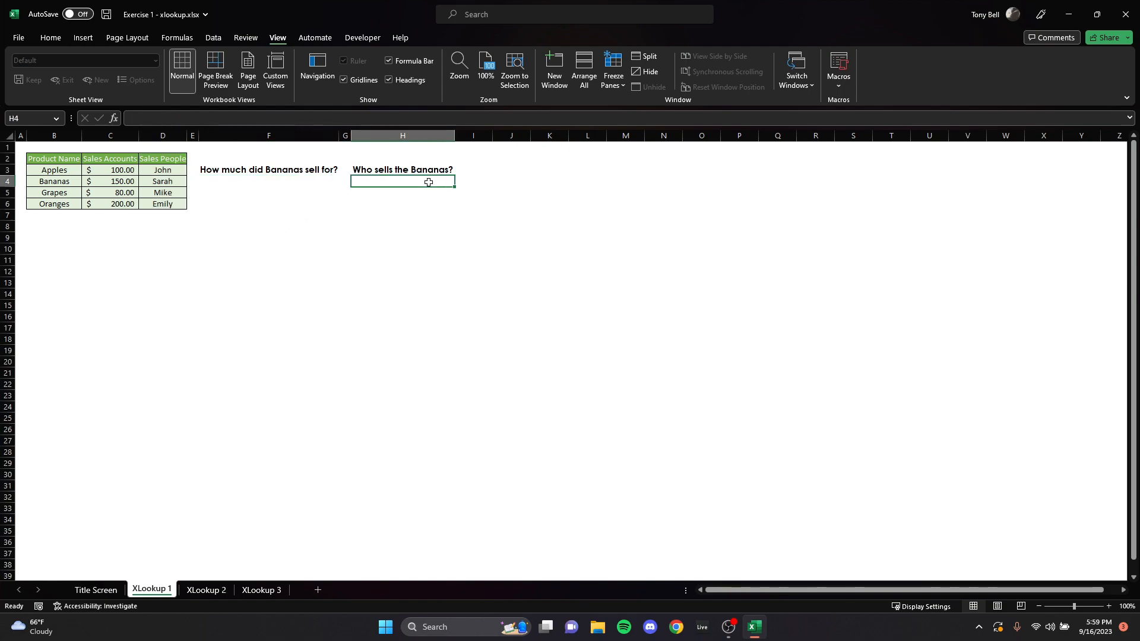
# Step: Begin an XLOOKUP formula in F4 with "Bananas" as the lookup value
pyautogui.click(239, 182)
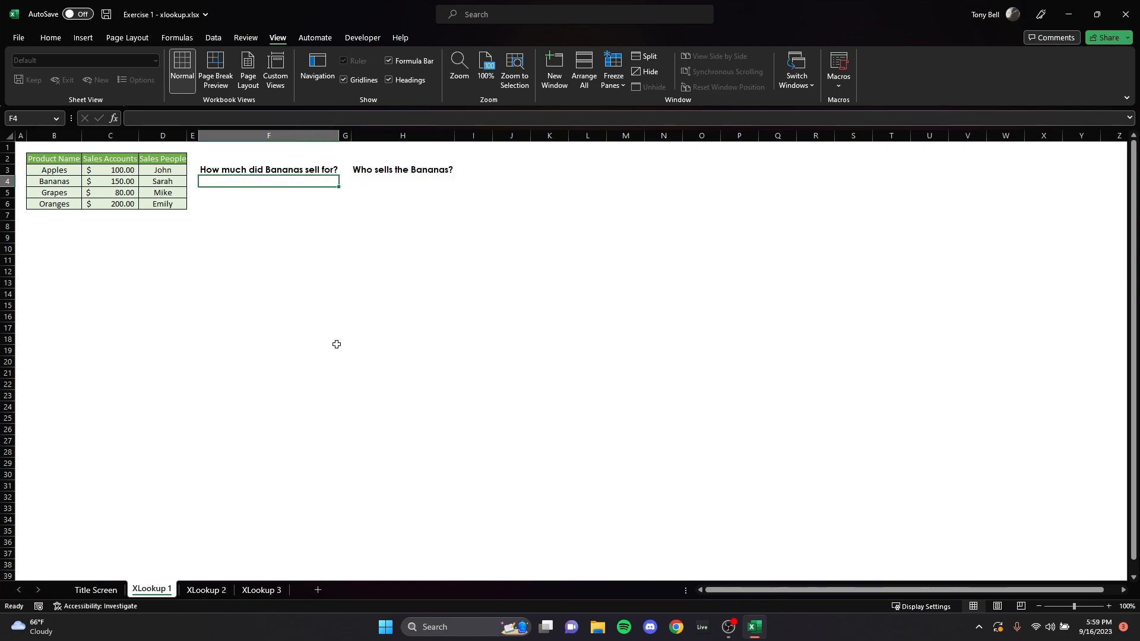
pyautogui.write('=')
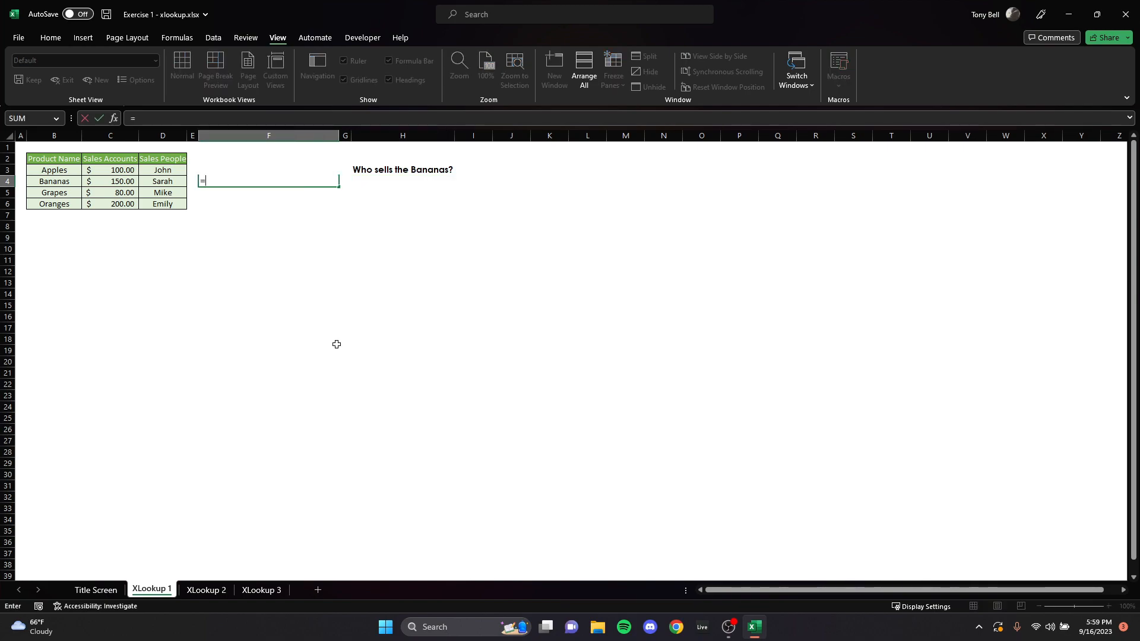
pyautogui.write('xlookup("')
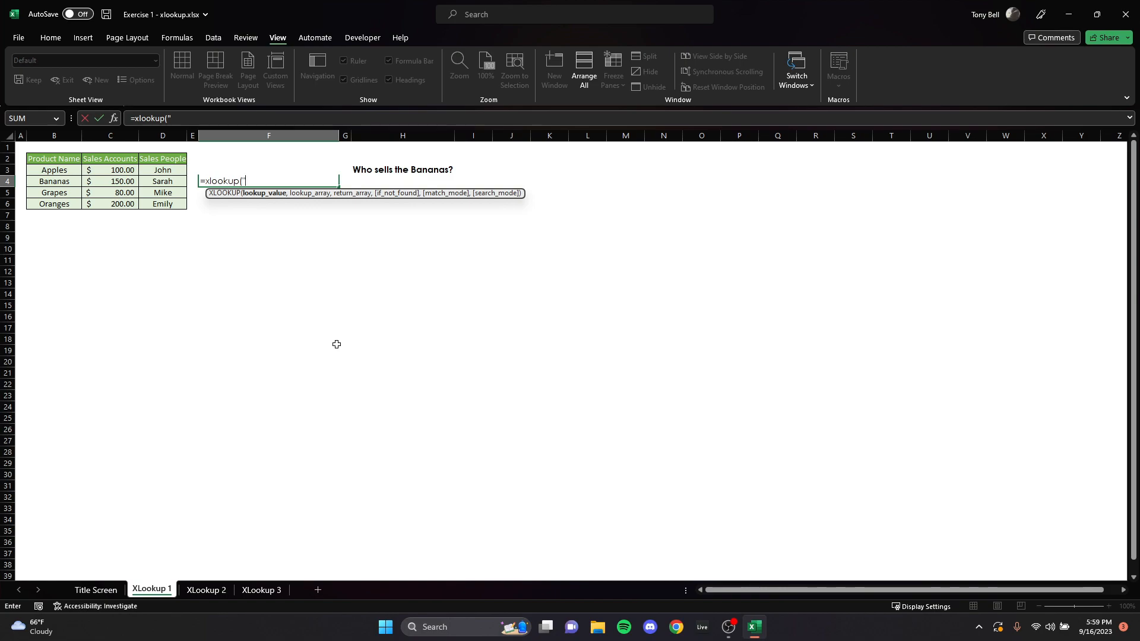
pyautogui.write('Bananas",')
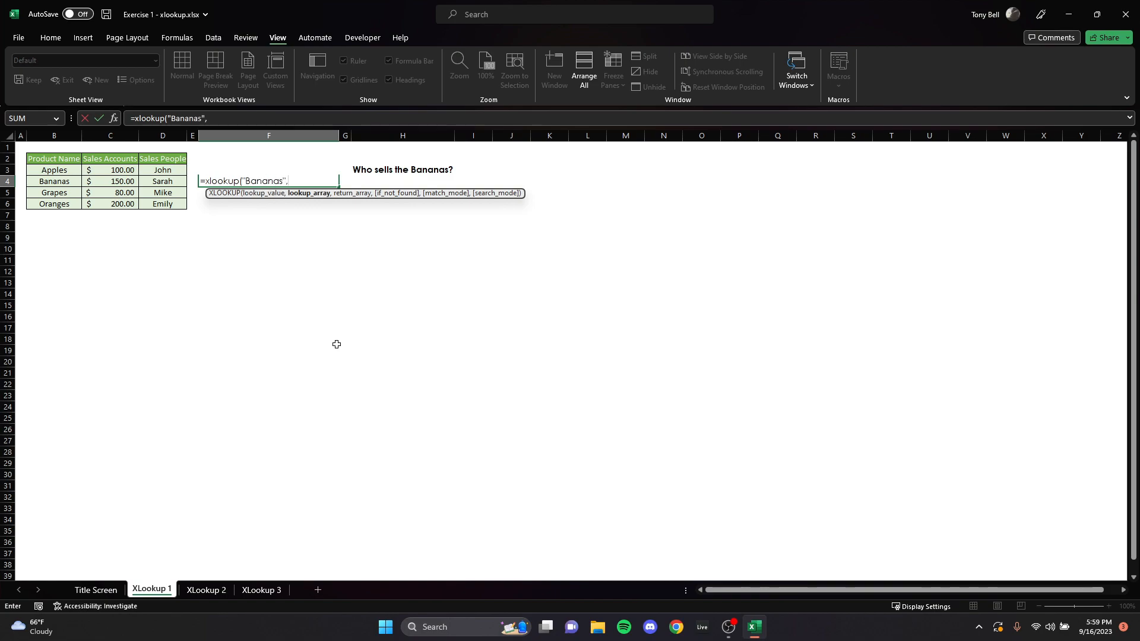
pyautogui.moveTo(242, 181); pyautogui.dragTo(286, 182)
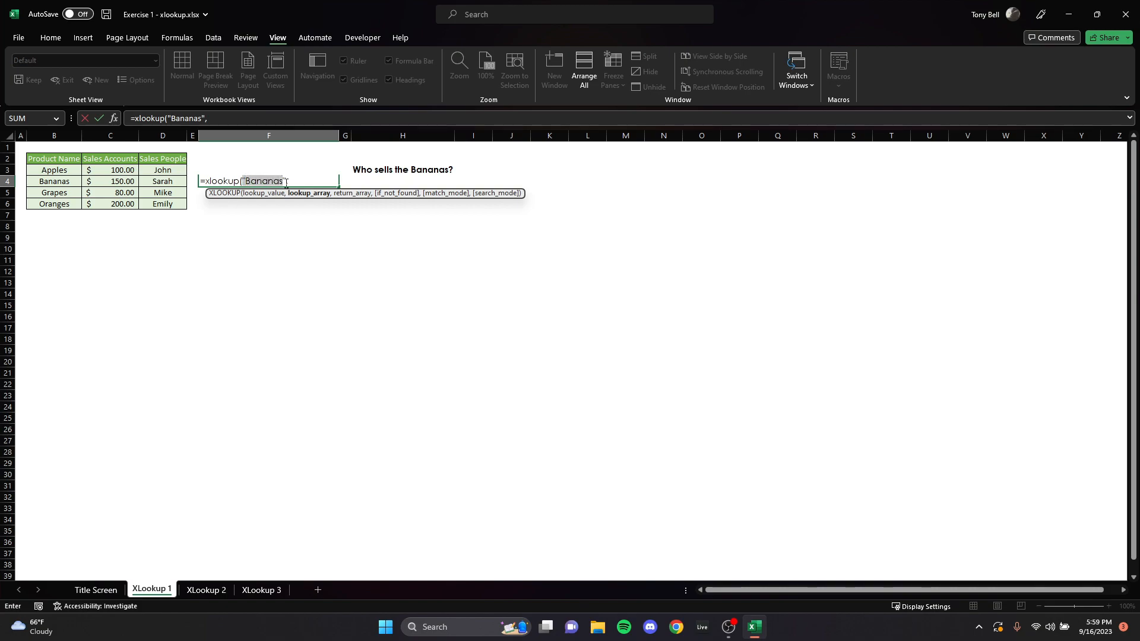
pyautogui.click(298, 194)
# Step: Complete the F4 formula with column B as lookup array and column C as return array, and check it against the Bananas row
pyautogui.moveTo(62, 169); pyautogui.dragTo(60, 204)
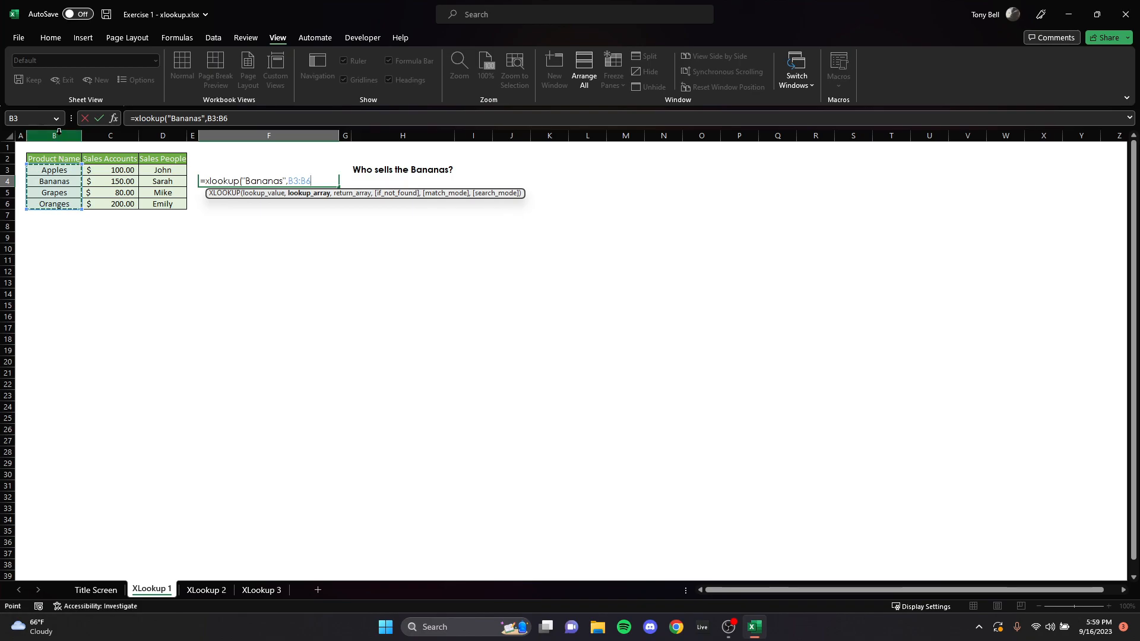
pyautogui.click(54, 135)
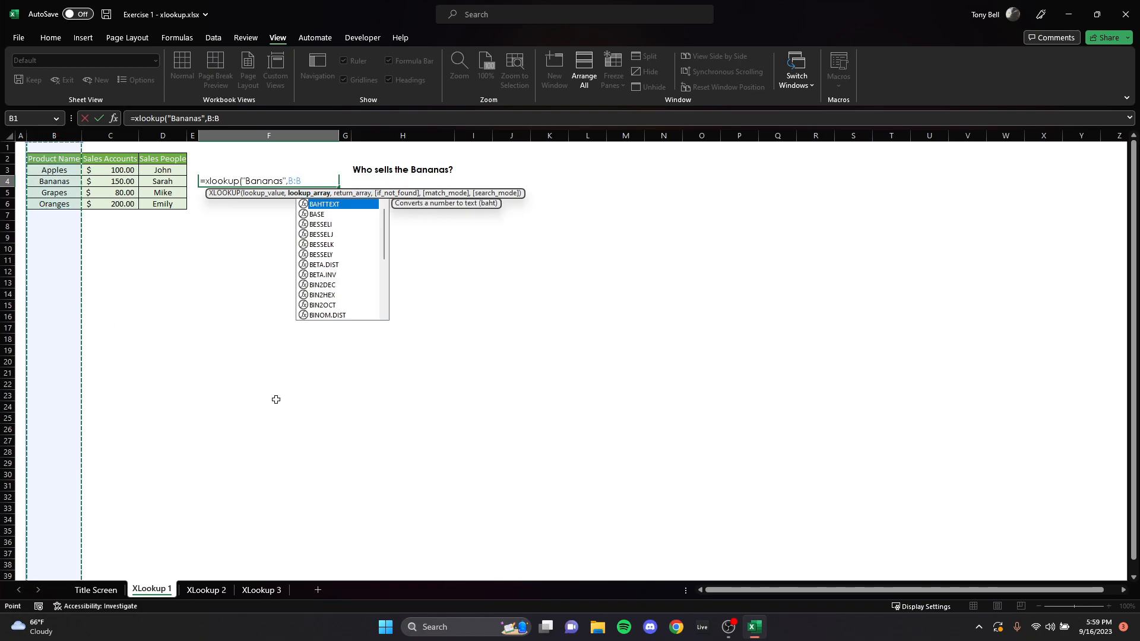
pyautogui.write(',')
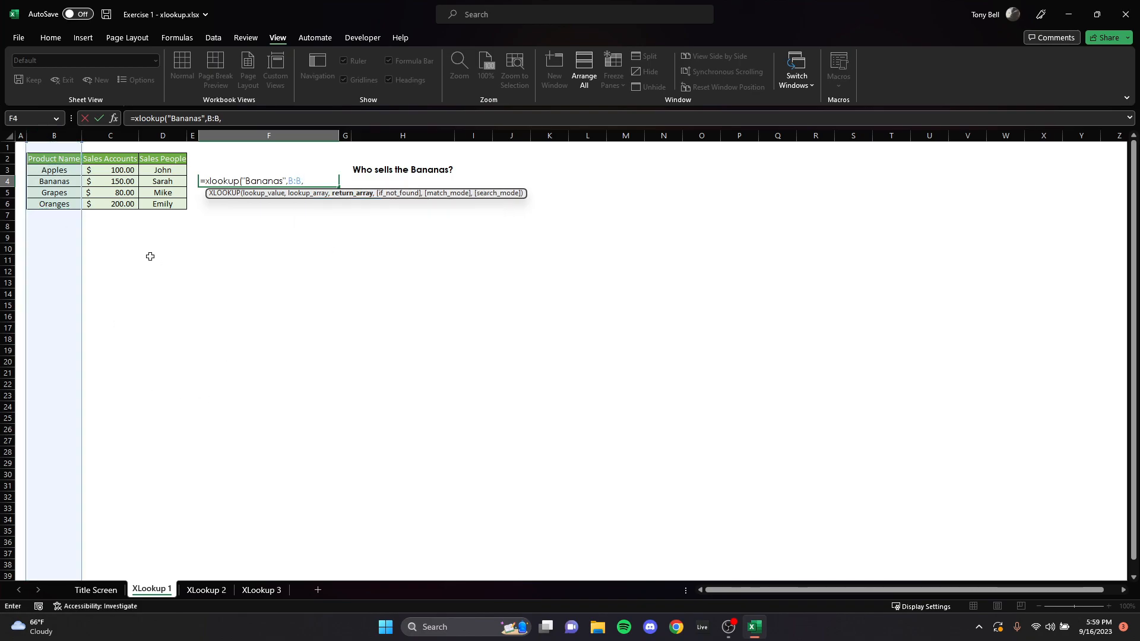
pyautogui.click(111, 136)
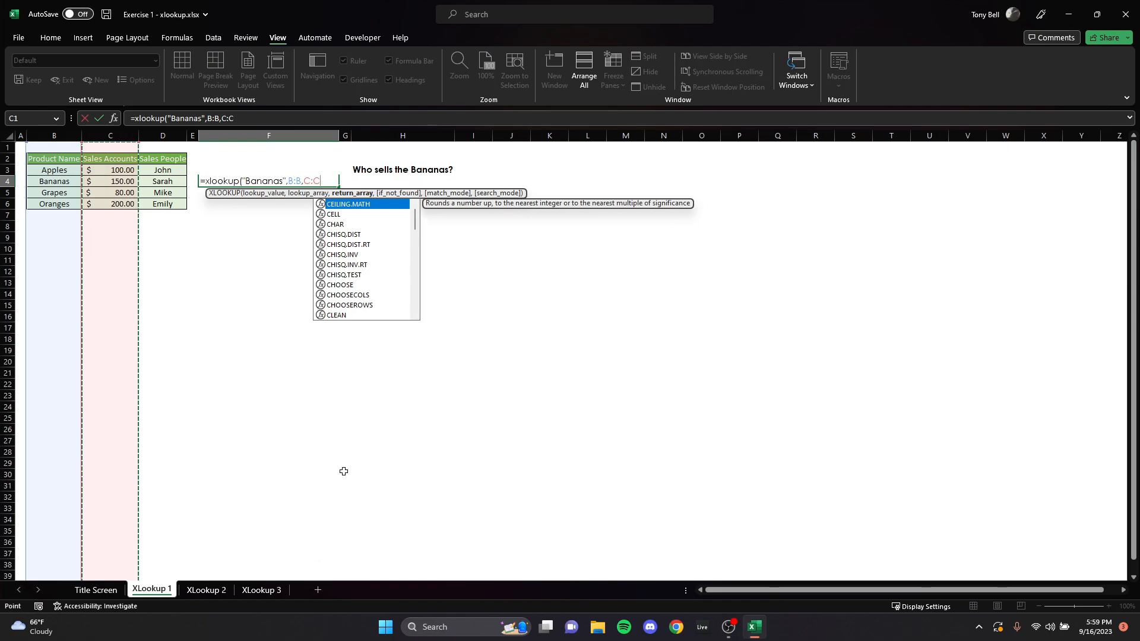
pyautogui.write(',')
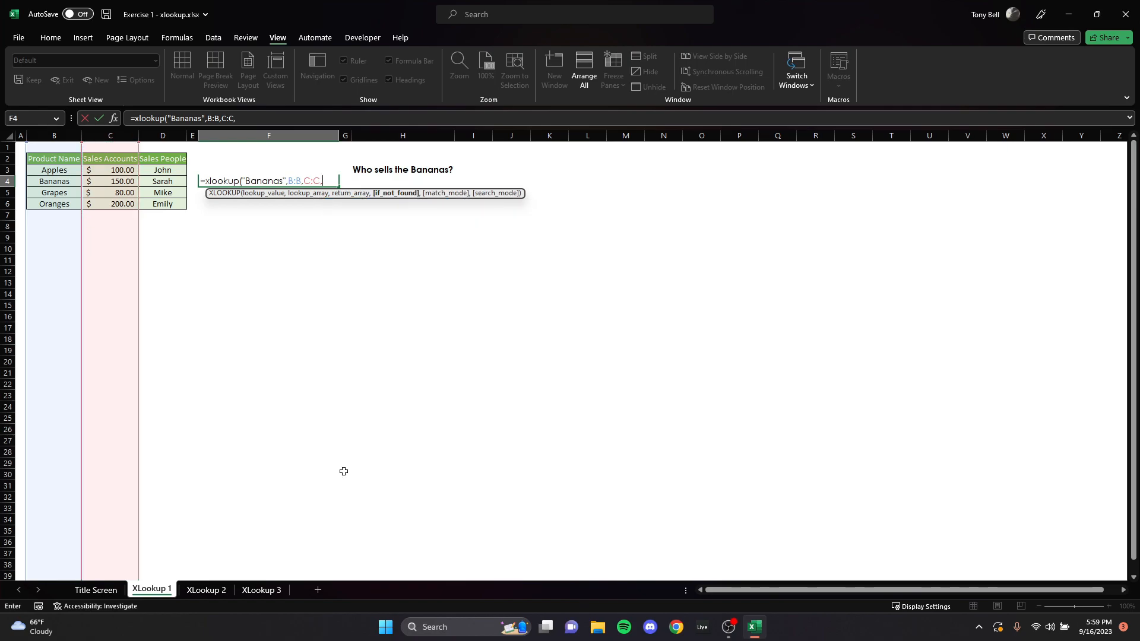
pyautogui.press('BackSpace')
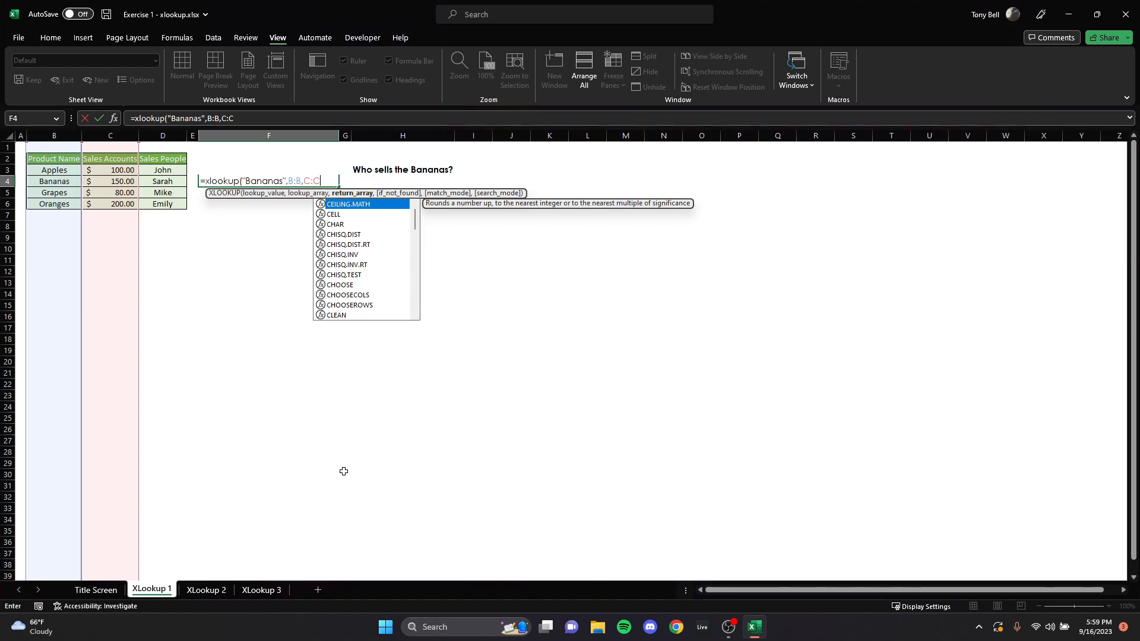
pyautogui.write(')')
pyautogui.press('Return')
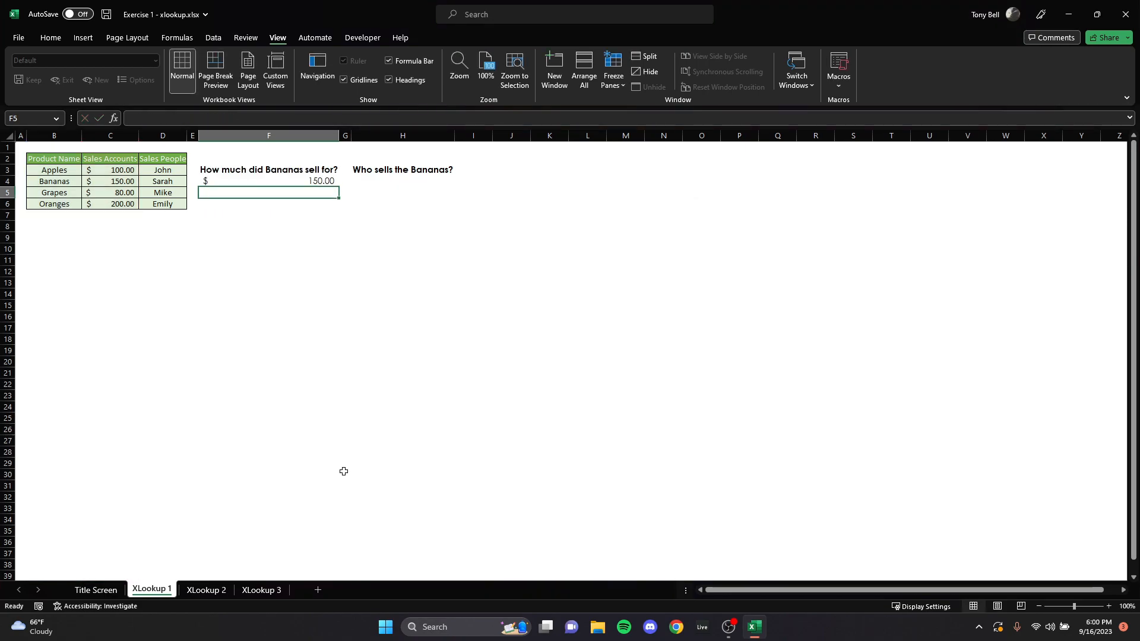
pyautogui.moveTo(57, 182); pyautogui.dragTo(113, 182)
pyautogui.click(119, 182)
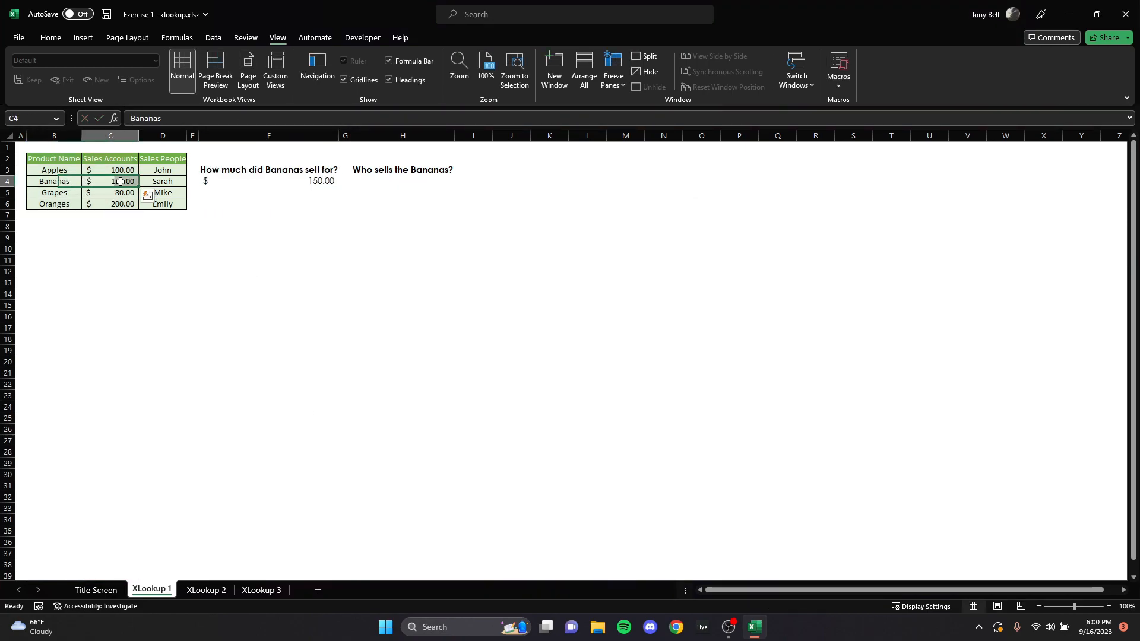
# Step: Begin an XLOOKUP formula in H4 with "Bananas" as the lookup value
pyautogui.click(389, 183)
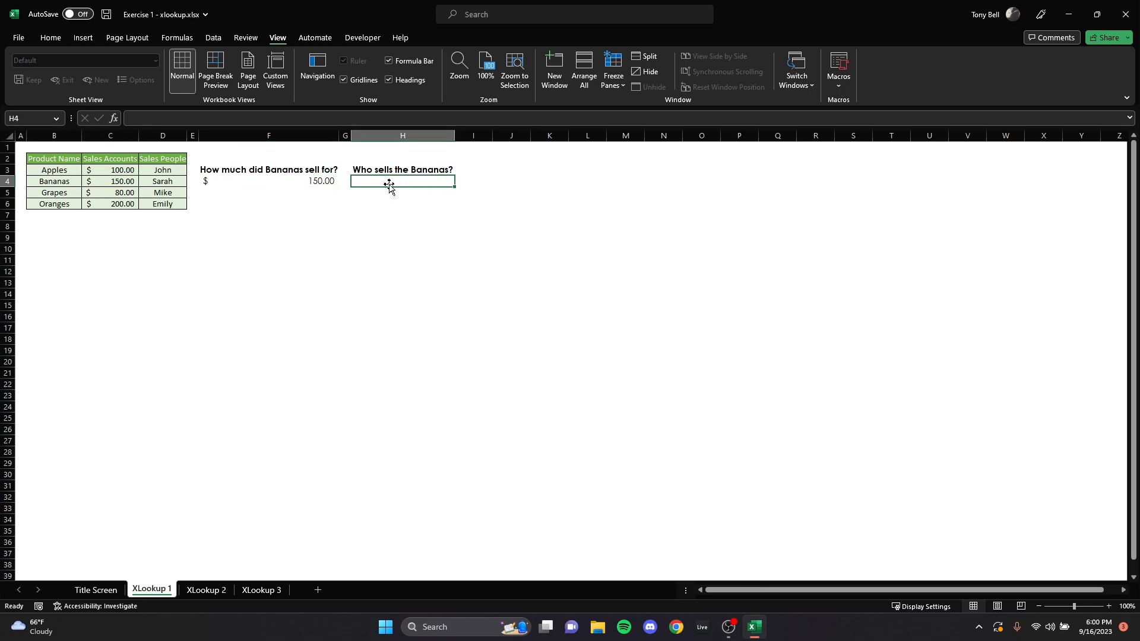
pyautogui.write('=')
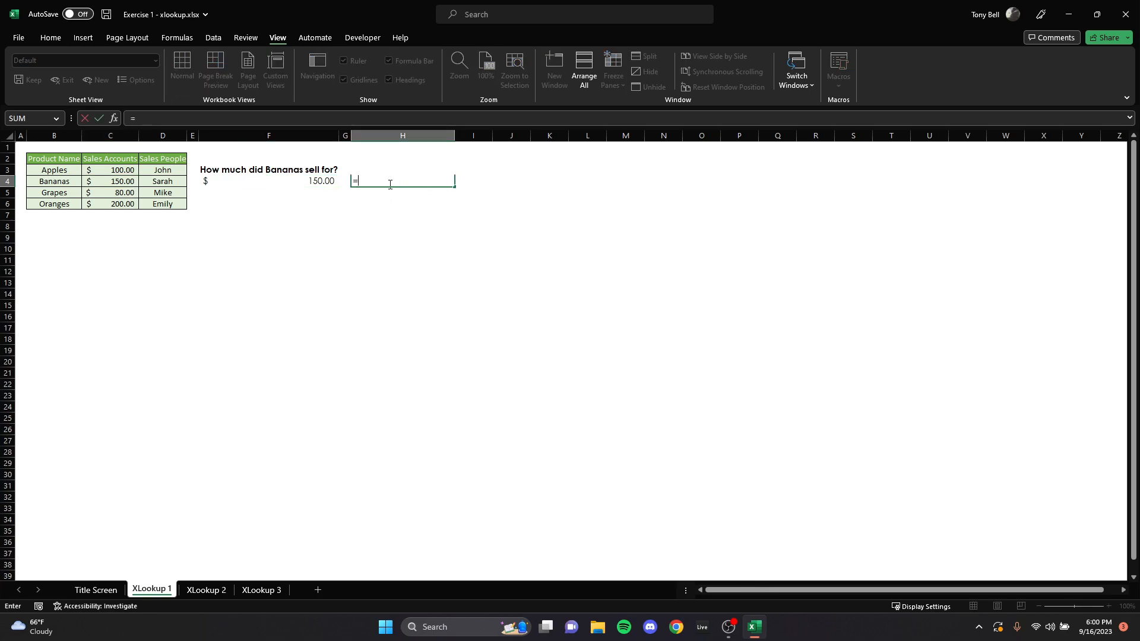
pyautogui.write('xlookup(')
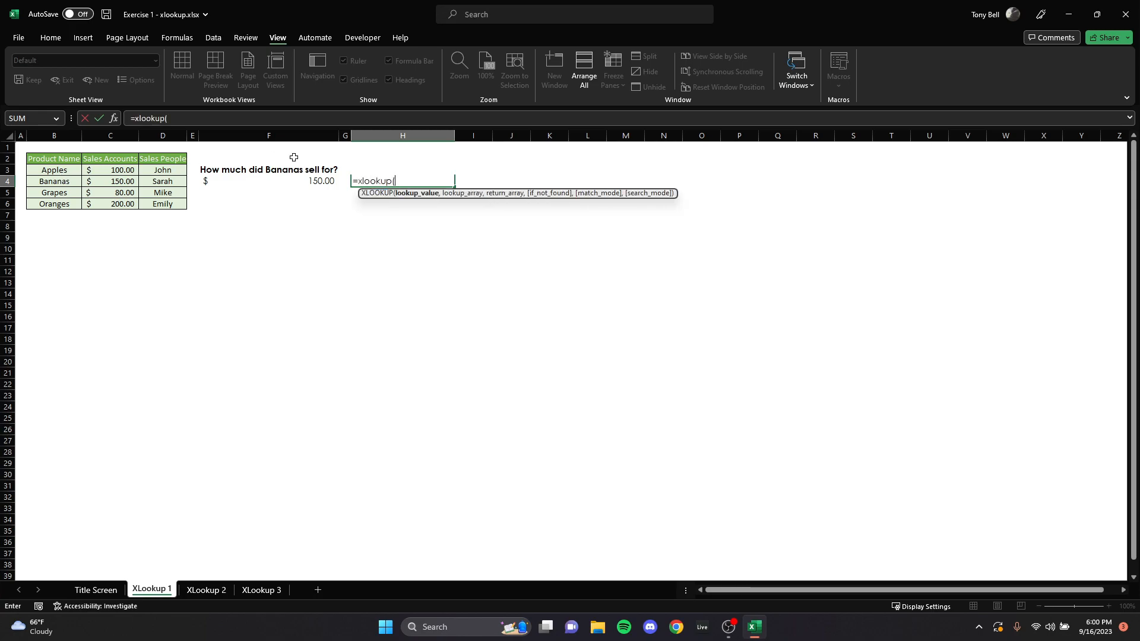
pyautogui.write('"Bananas"')
pyautogui.write(',')
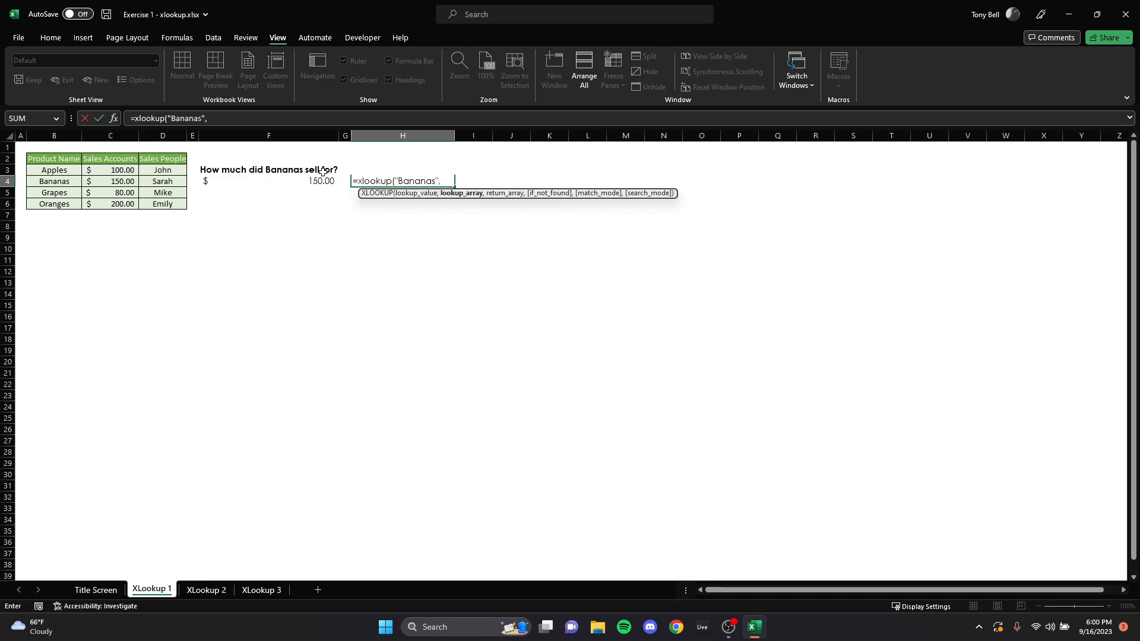
# Step: Complete the H4 formula with column B as lookup array and column D as return array, and review the table columns behind both answers
pyautogui.click(58, 131)
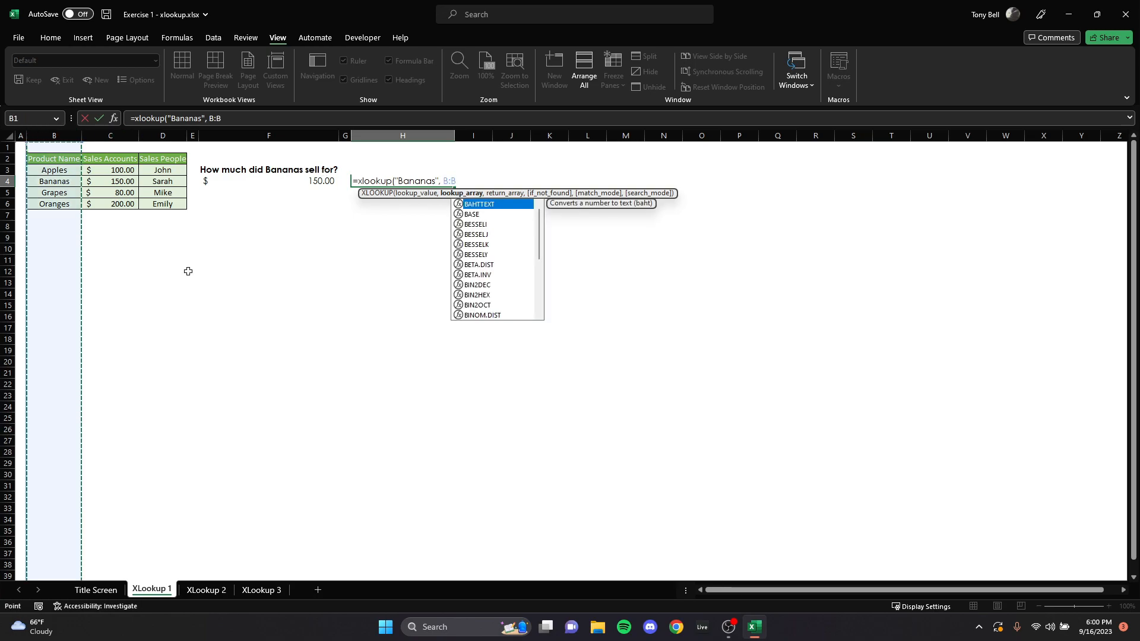
pyautogui.write(',')
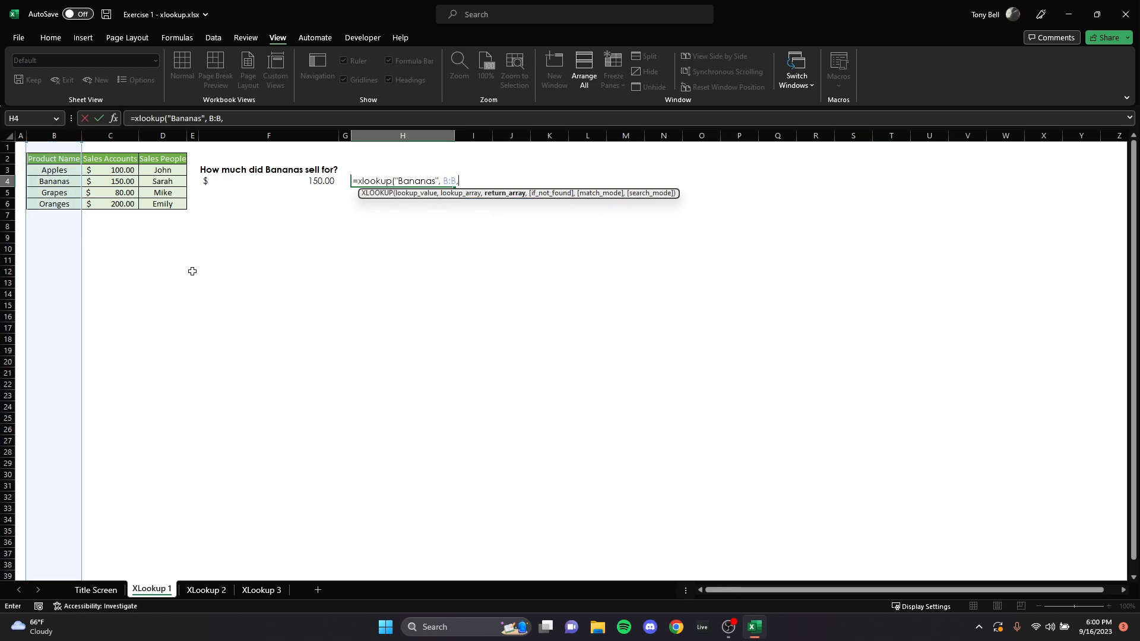
pyautogui.click(161, 136)
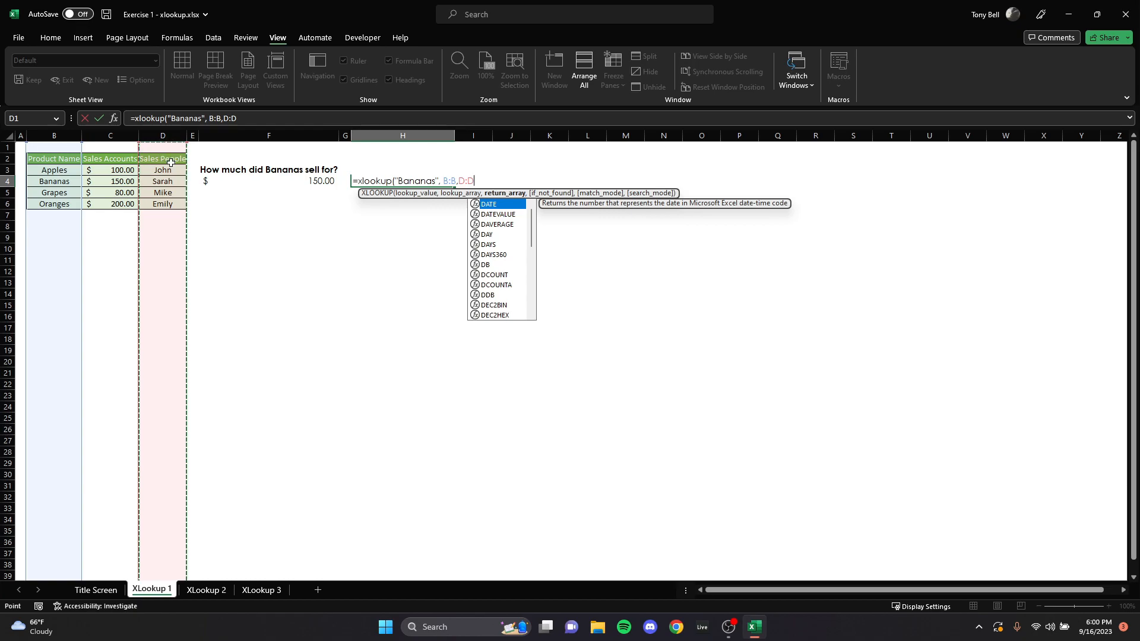
pyautogui.write(')')
pyautogui.press('Return')
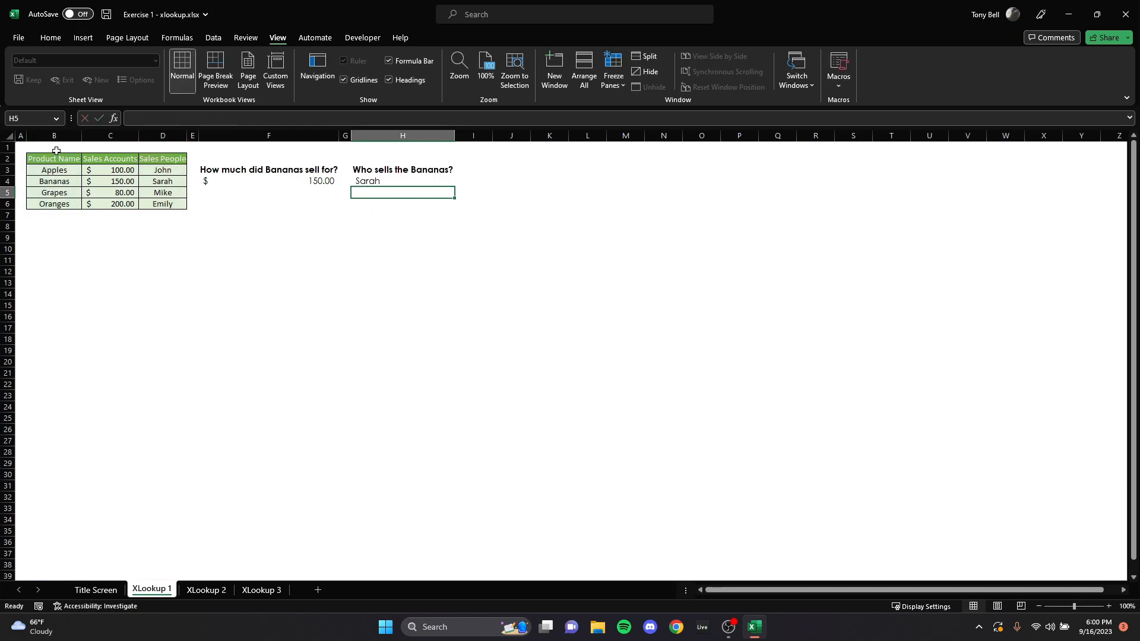
pyautogui.moveTo(39, 158); pyautogui.dragTo(54, 204)
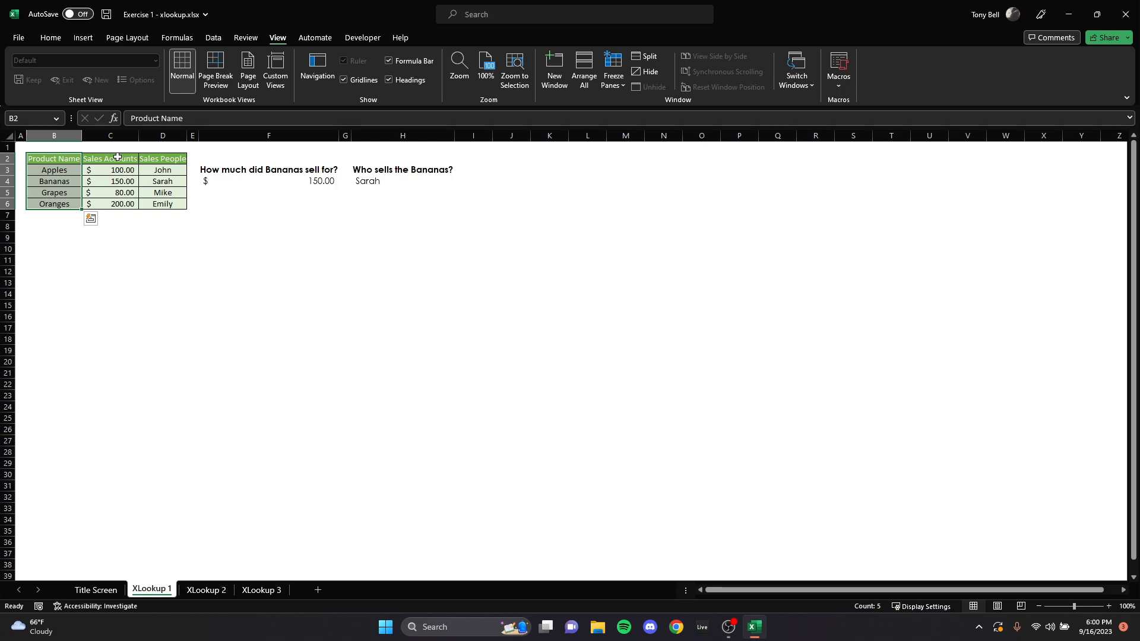
pyautogui.moveTo(118, 158); pyautogui.dragTo(160, 204)
pyautogui.click(272, 186)
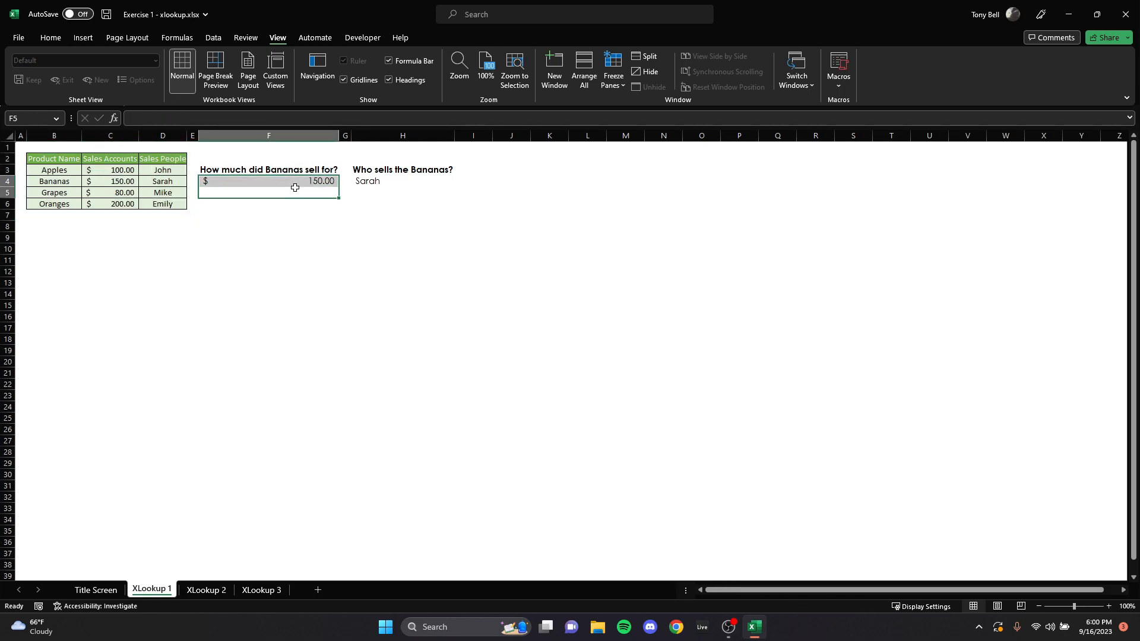
pyautogui.moveTo(163, 159); pyautogui.dragTo(163, 203)
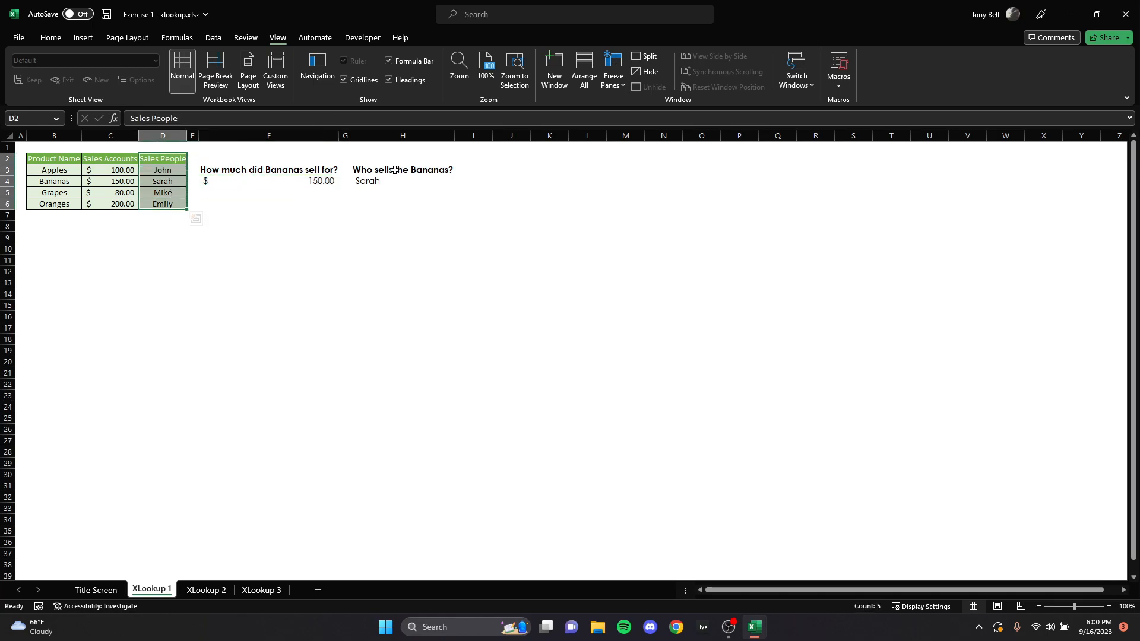
pyautogui.click(270, 385)
# Step: Switch to the XLookup 2 sheet and copy the employee ID from D24 into G4 without its table formatting
pyautogui.hotkey('ctrl', 'pagedown')
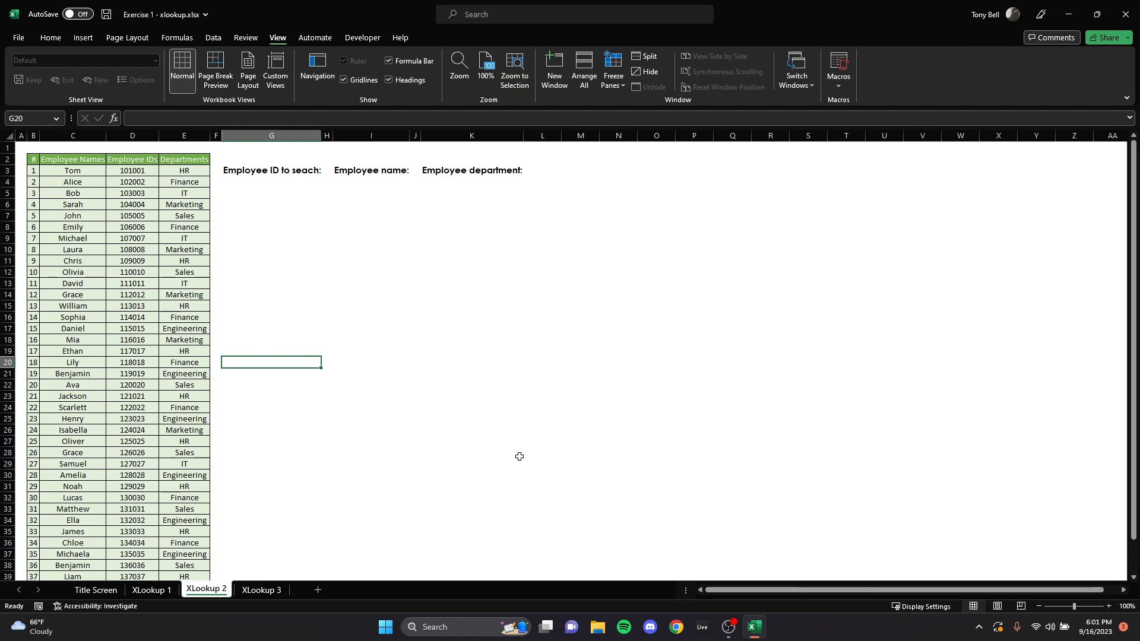
pyautogui.click(271, 182)
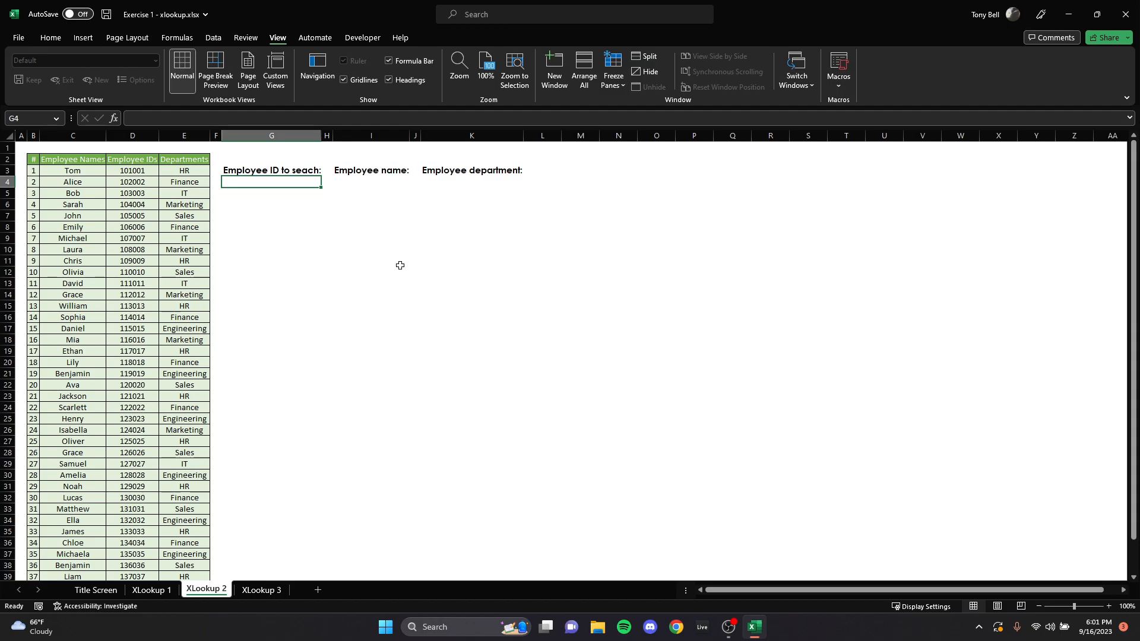
pyautogui.click(121, 406)
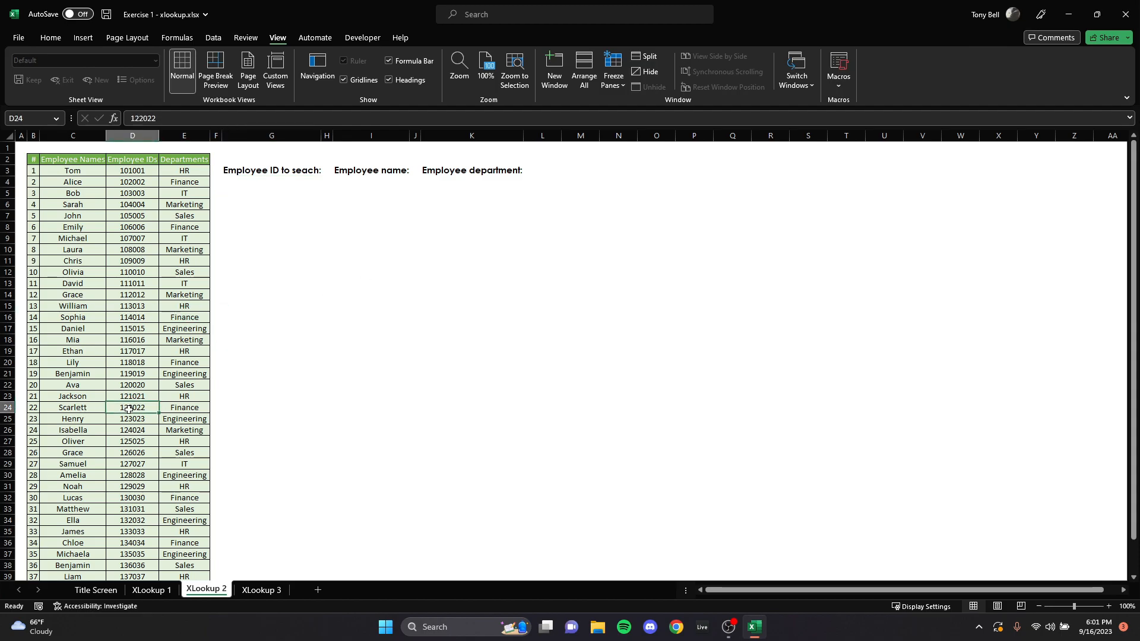
pyautogui.hotkey('ctrl', 'c')
pyautogui.click(269, 181)
pyautogui.rightClick(270, 182)
pyautogui.click(316, 265)
pyautogui.click(285, 249)
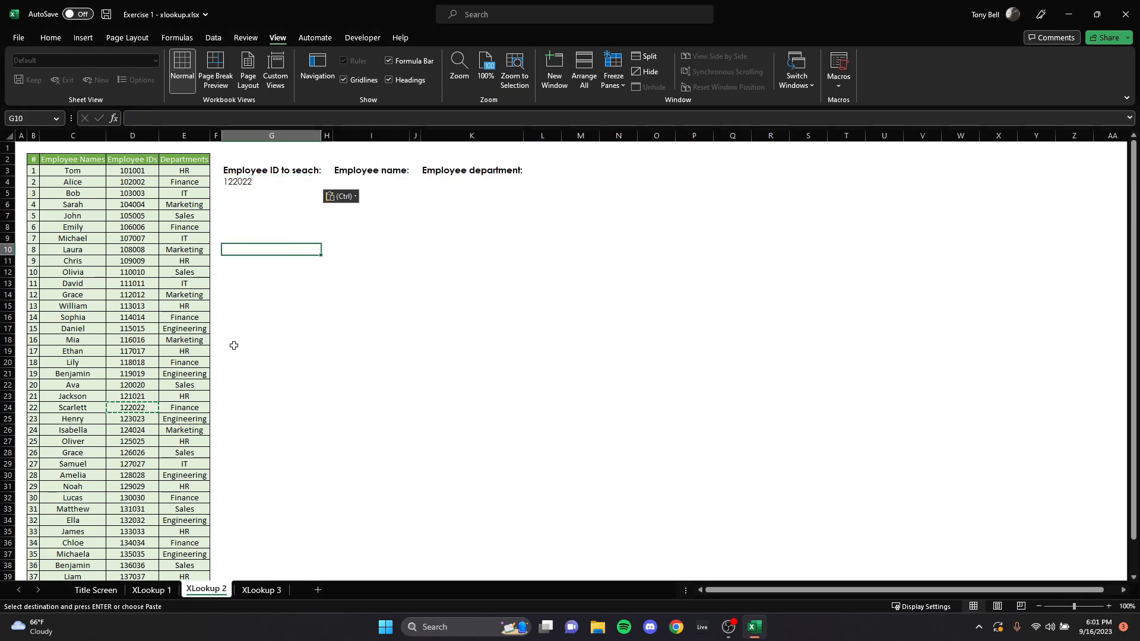
pyautogui.click(241, 181)
# Step: Begin an XLOOKUP formula in I4 under Employee name with G4 as the lookup value
pyautogui.click(383, 181)
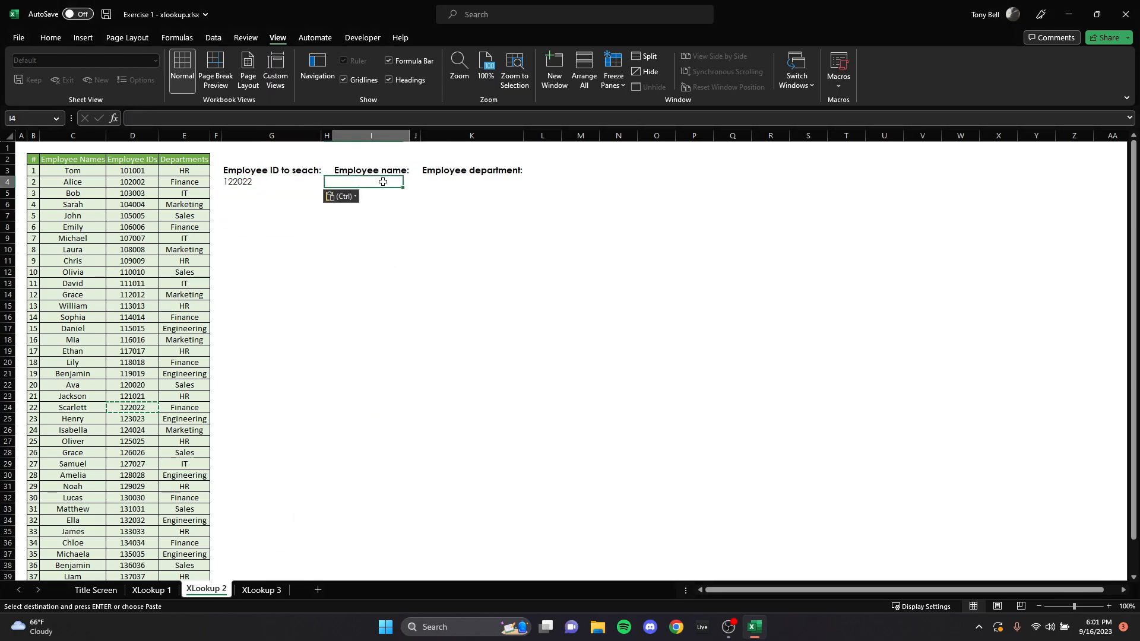
pyautogui.write('=xlookup(')
pyautogui.click(255, 180)
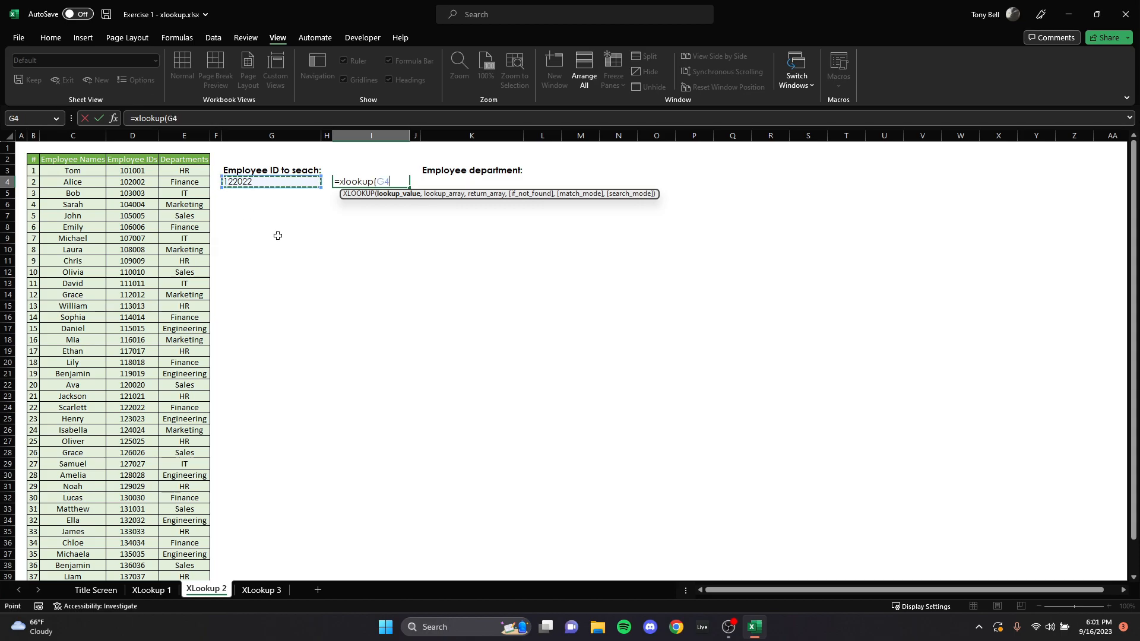
pyautogui.write(',')
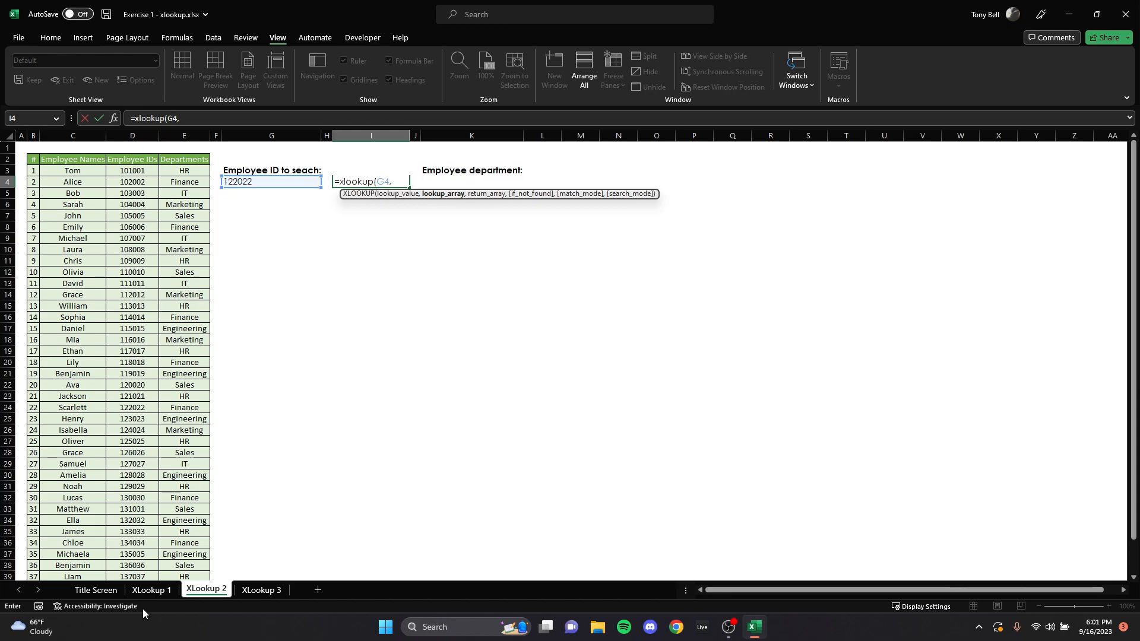
pyautogui.click(149, 135)
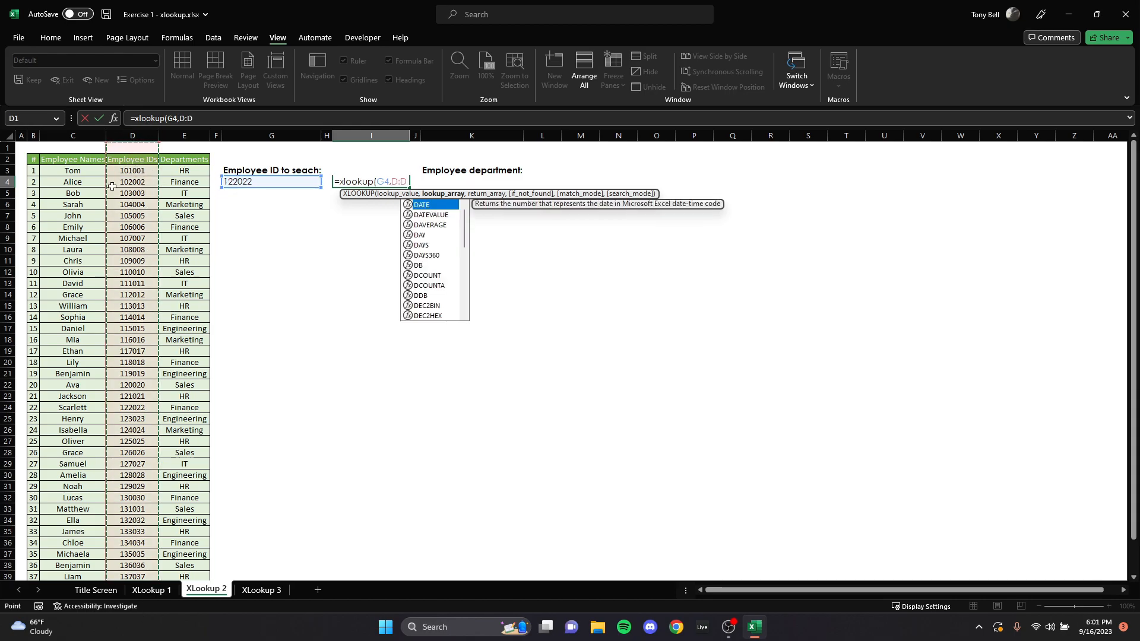
pyautogui.press('BackSpace')
pyautogui.press('BackSpace')
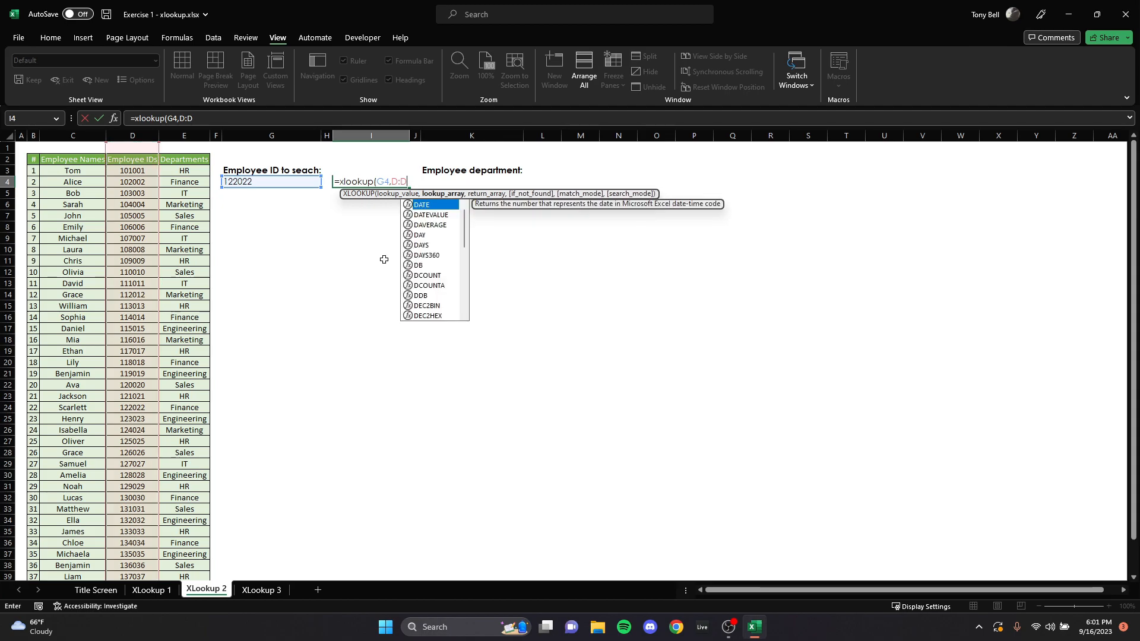
# Step: Use the employee IDs in D3:D42 as the lookup array of the I4 formula
pyautogui.click(143, 171)
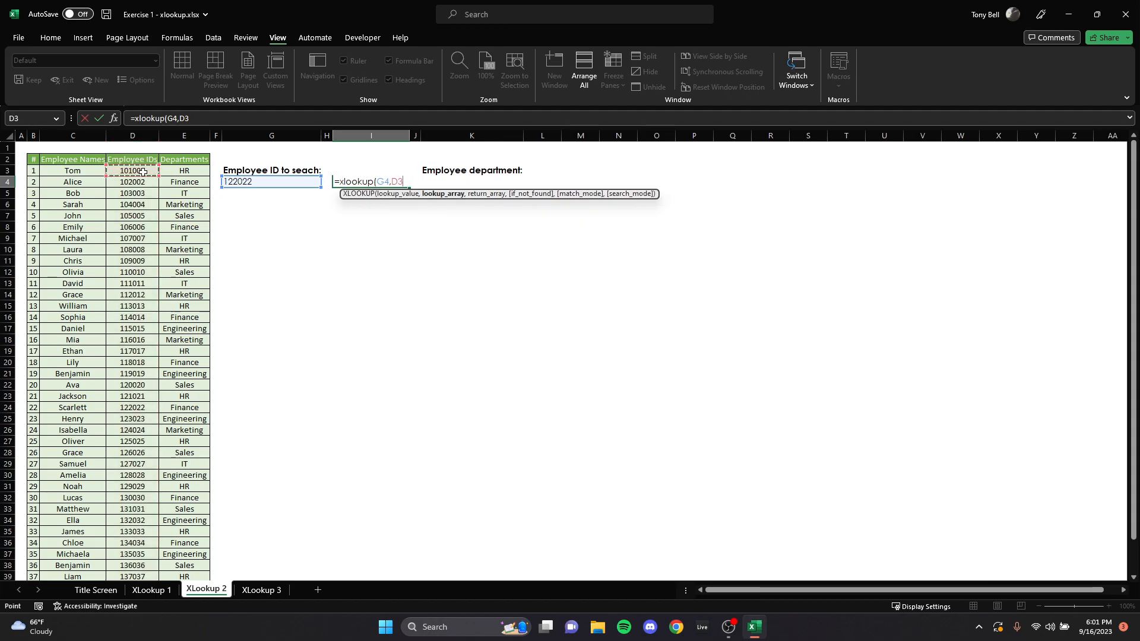
pyautogui.hotkey('ctrl', 'shift', 'Down')
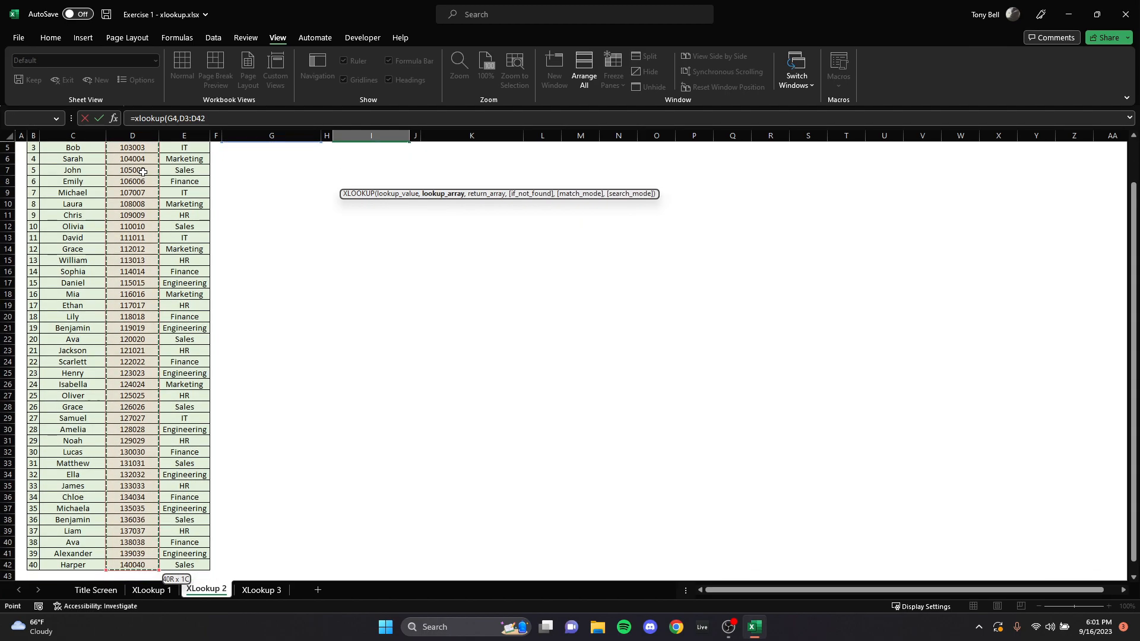
pyautogui.write(',')
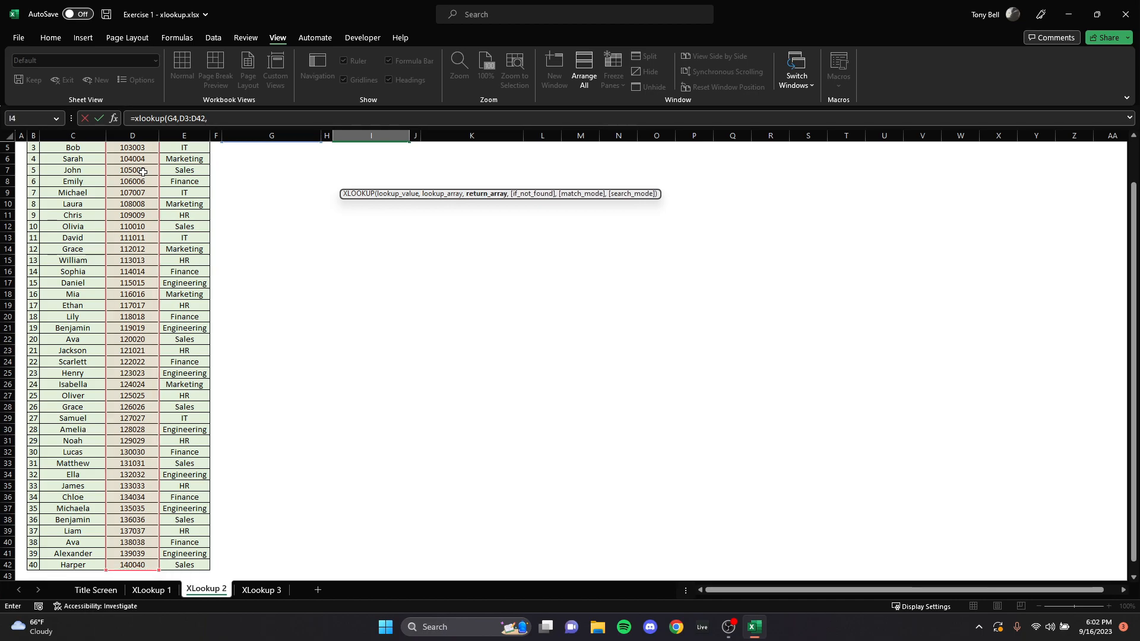
pyautogui.press('Return')
# Step: Add the employee names in C3:C42 as the return array of the I4 formula
pyautogui.click(371, 181)
pyautogui.click(214, 117)
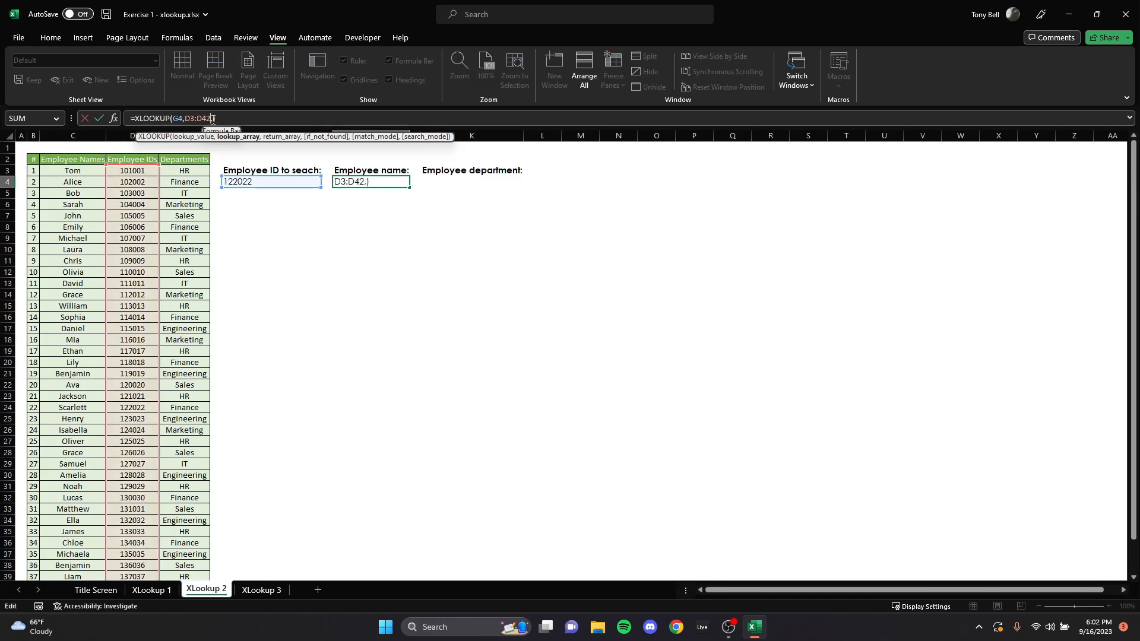
pyautogui.click(215, 117)
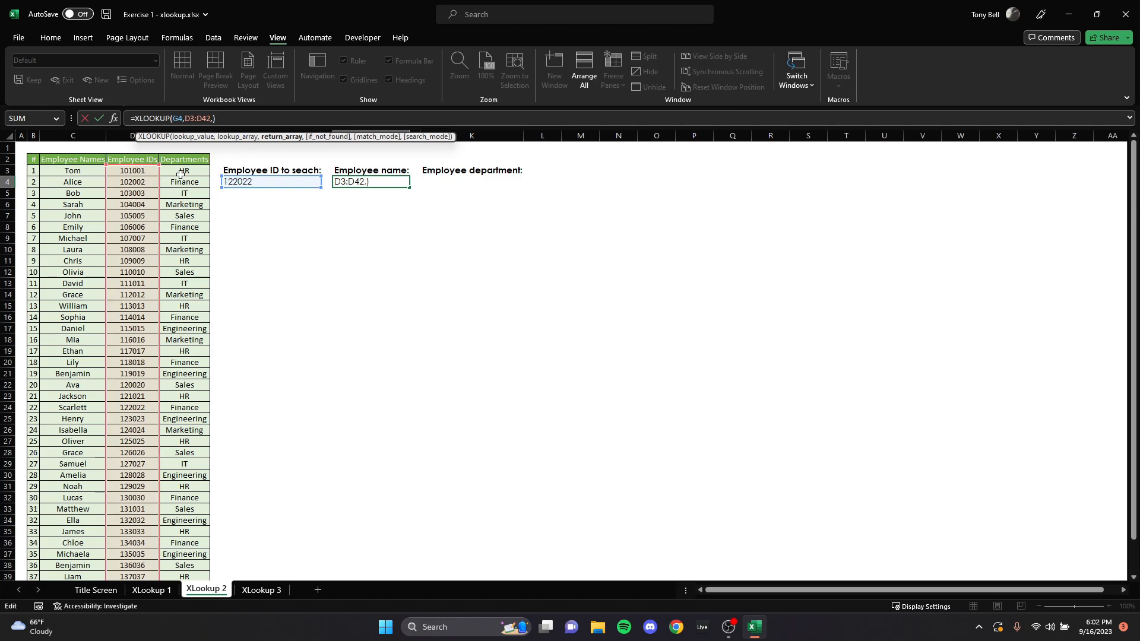
pyautogui.click(83, 170)
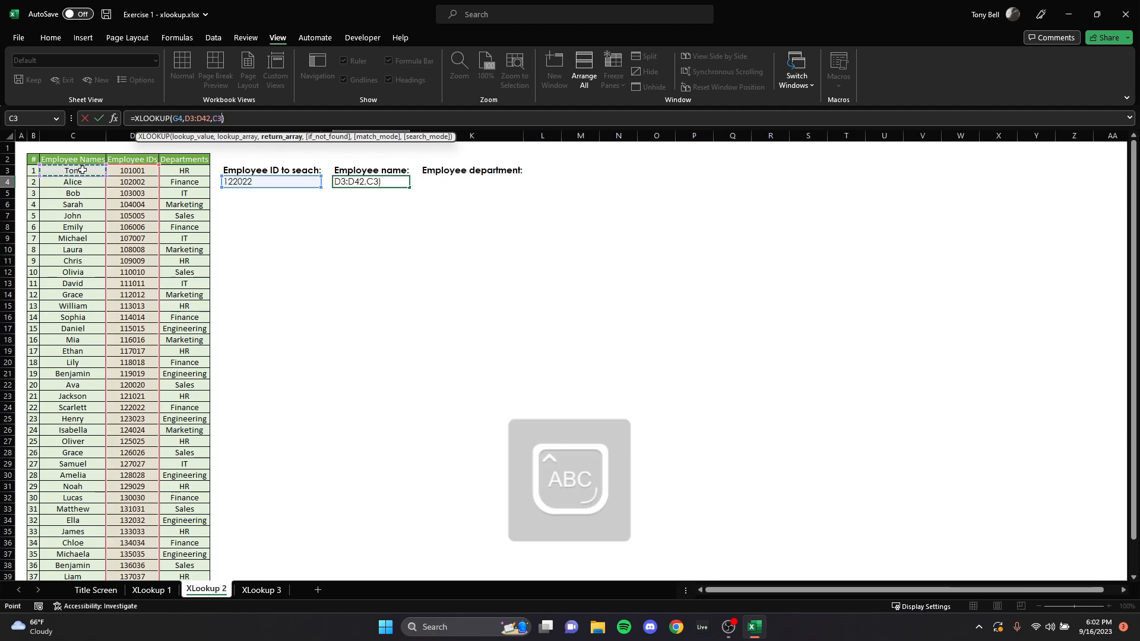
pyautogui.hotkey('ctrl', 'shift', 'Down')
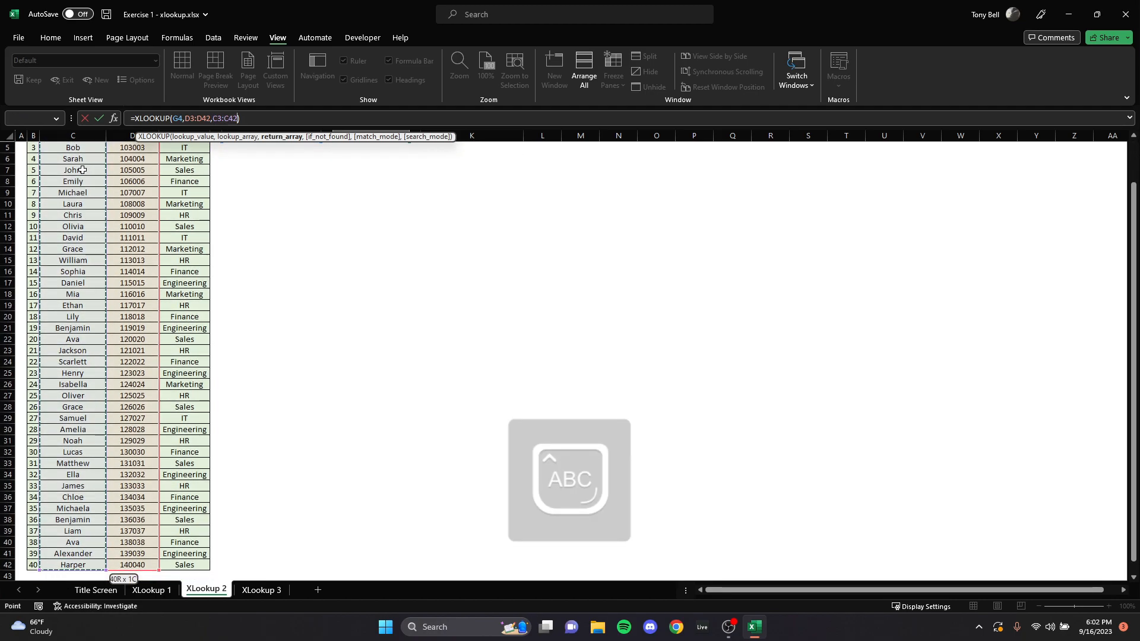
pyautogui.press('Return')
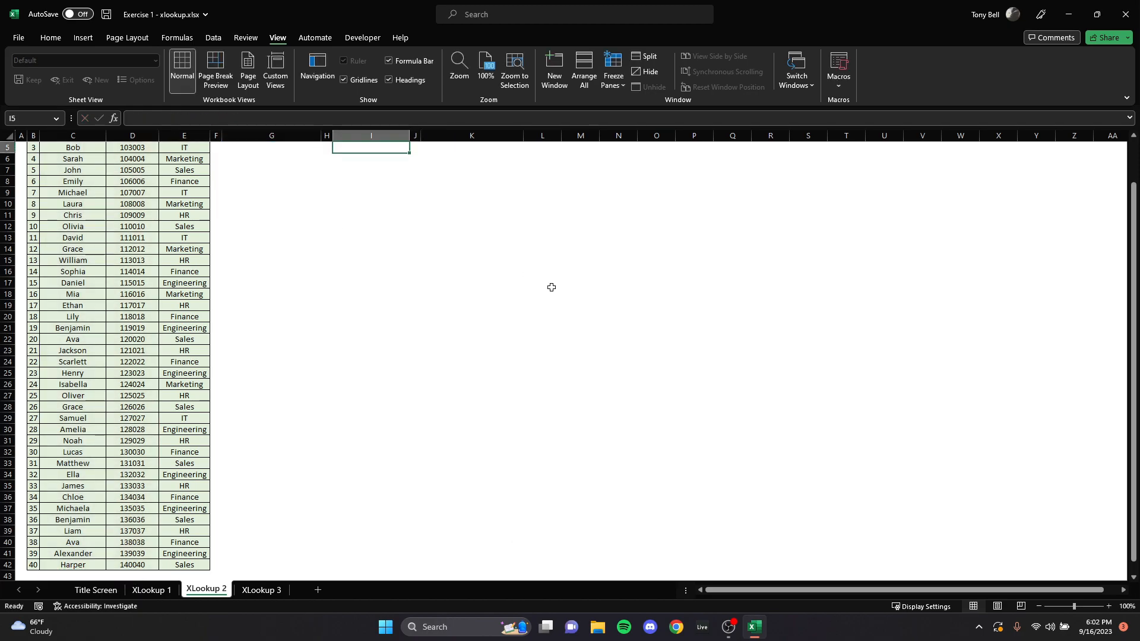
# Step: Add "Enter Employee ID in G4" as the if_not_found text of the XLOOKUP formula in I4
pyautogui.scroll(2, 401, 240)
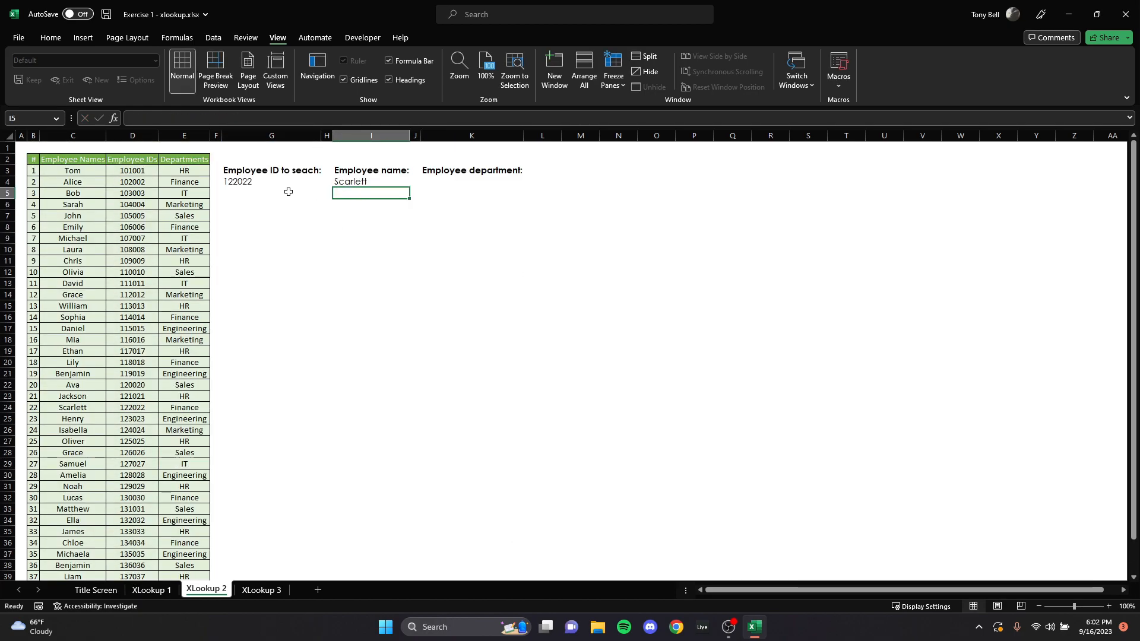
pyautogui.click(366, 178)
pyautogui.click(237, 118)
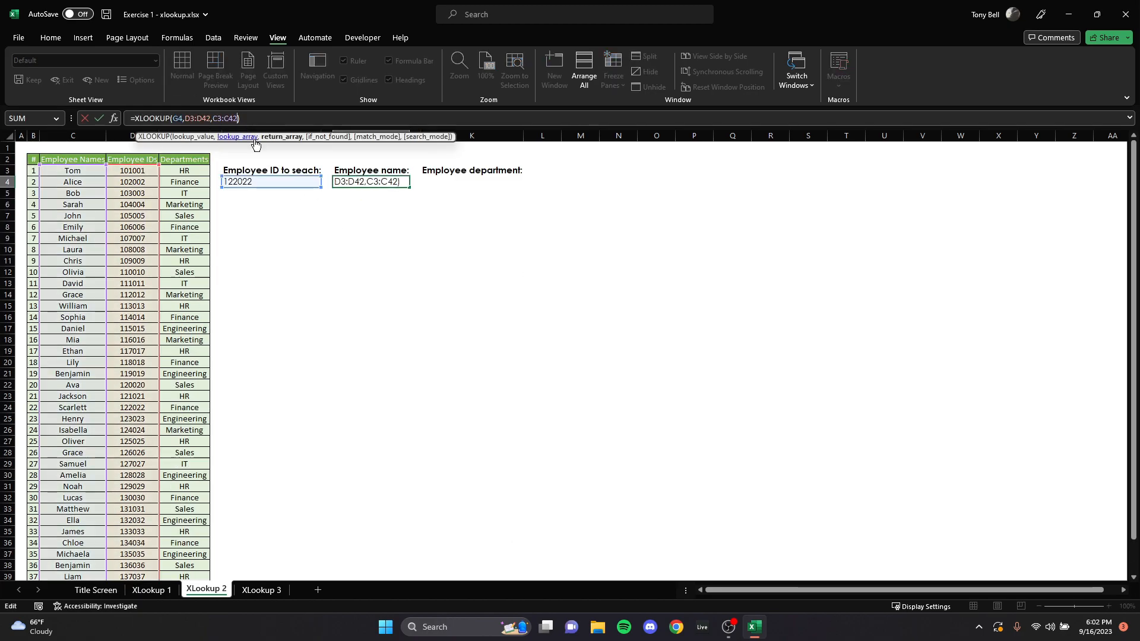
pyautogui.write(',"Enter')
pyautogui.press('capslock')
pyautogui.write('Employee ID')
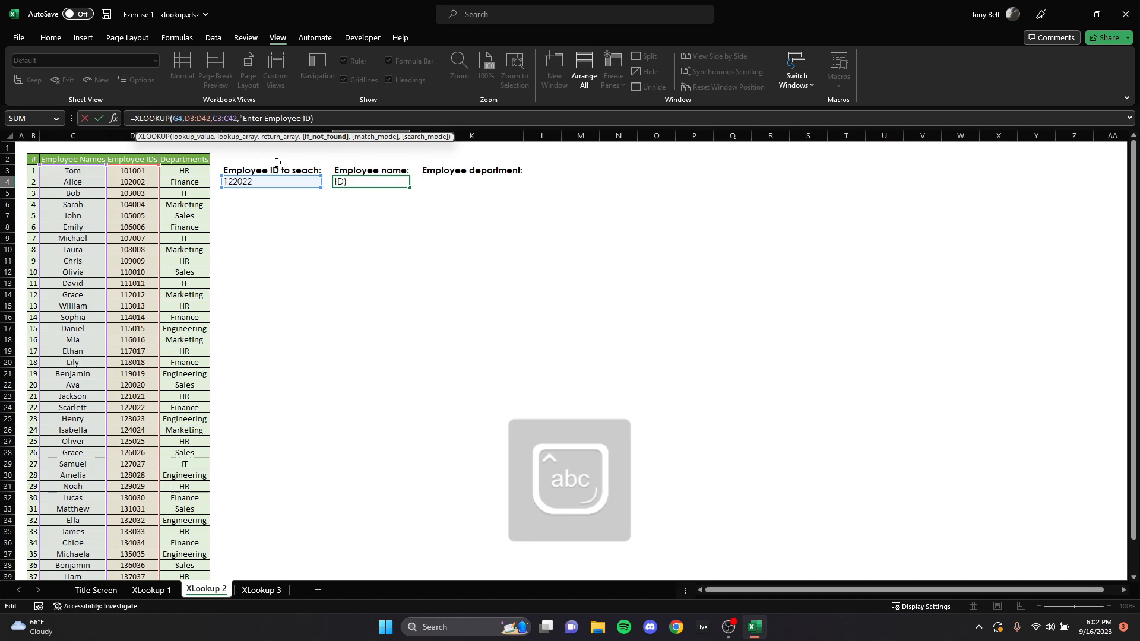
pyautogui.write(' in')
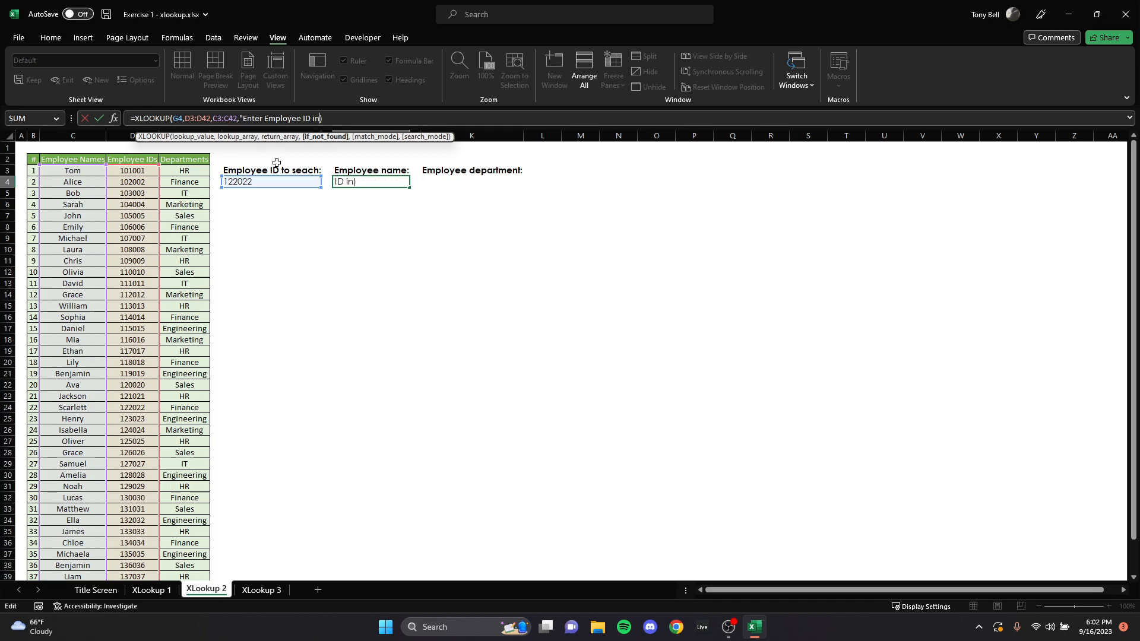
pyautogui.write(' "')
# Step: Clear the employee ID in G4 and widen column I to fit the fallback text
pyautogui.click(239, 184)
pyautogui.press('Delete')
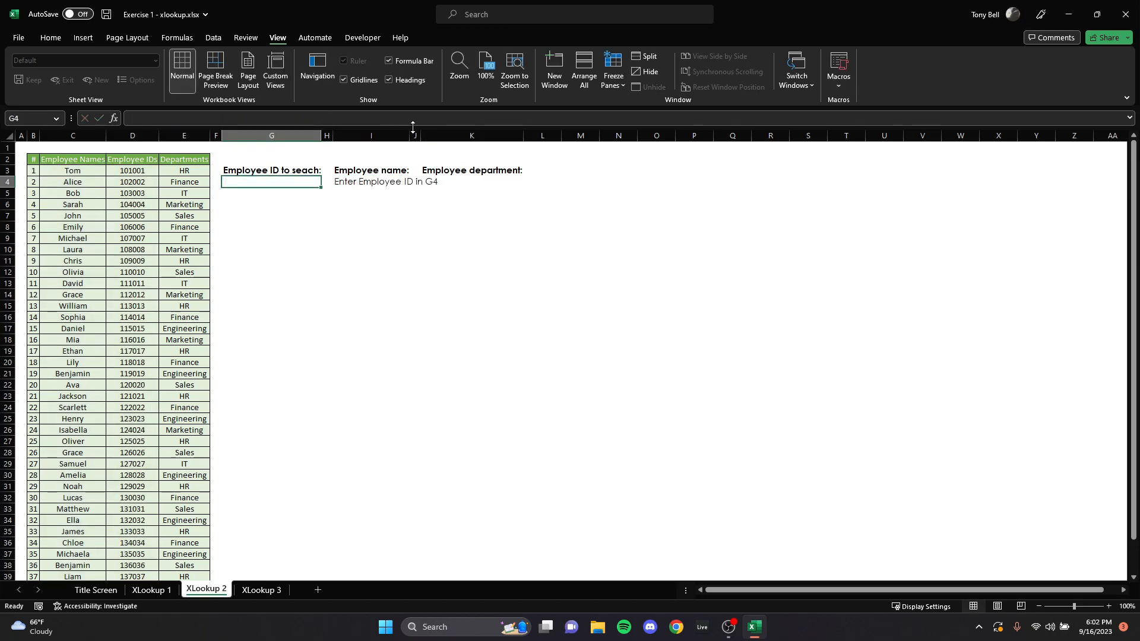
pyautogui.moveTo(408, 131); pyautogui.dragTo(441, 132)
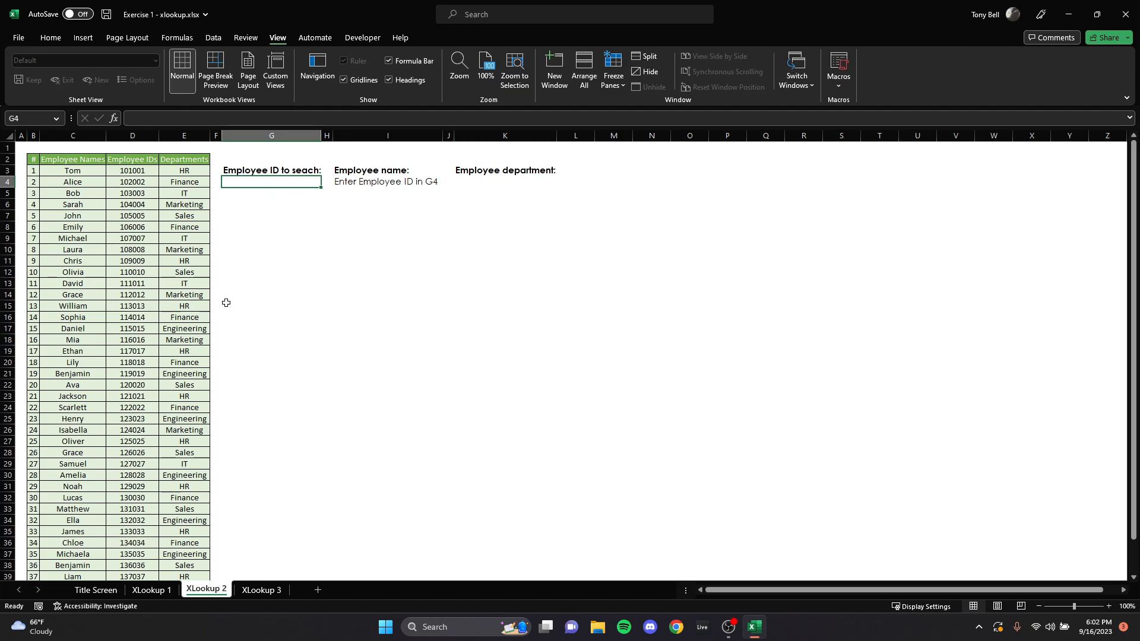
# Step: Copy the employee ID from D25 and paste it as a value into the search cell G4
pyautogui.click(129, 415)
pyautogui.hotkey('ctrl', 'c')
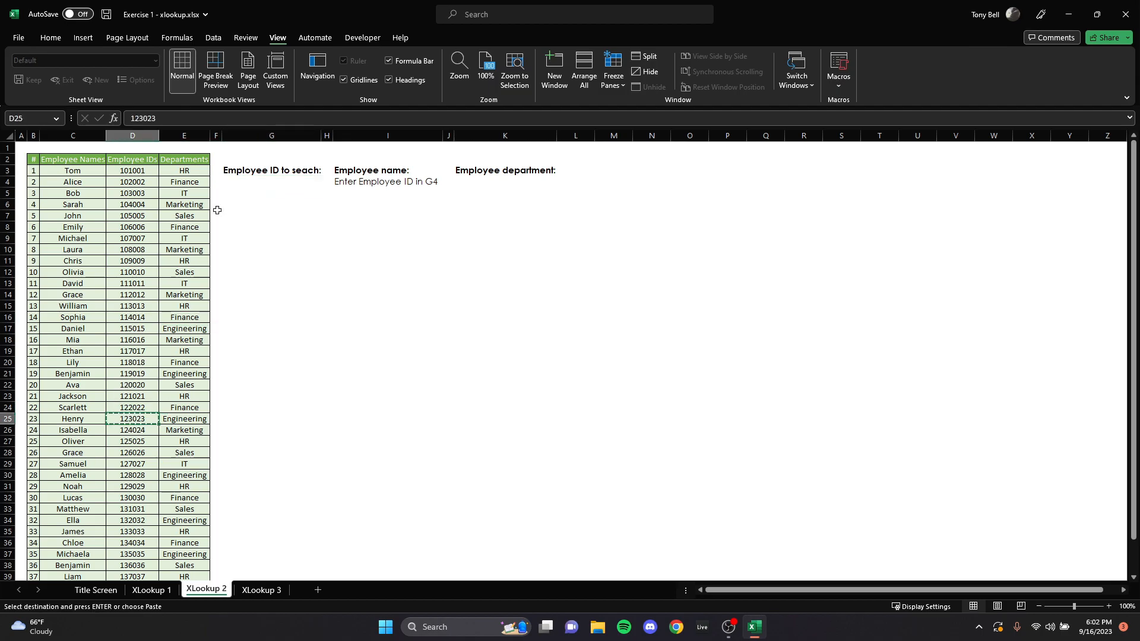
pyautogui.rightClick(281, 184)
pyautogui.click(329, 264)
# Step: Start an XLOOKUP formula in K4 with G4 as the lookup value and D3:D42 as the lookup array
pyautogui.click(504, 188)
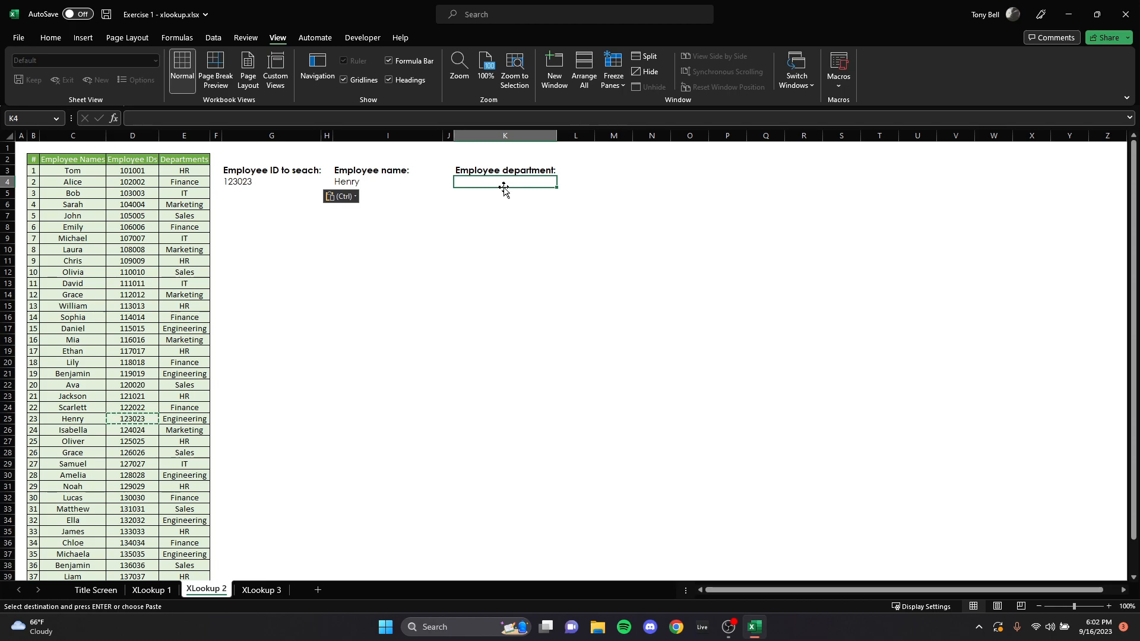
pyautogui.write('=')
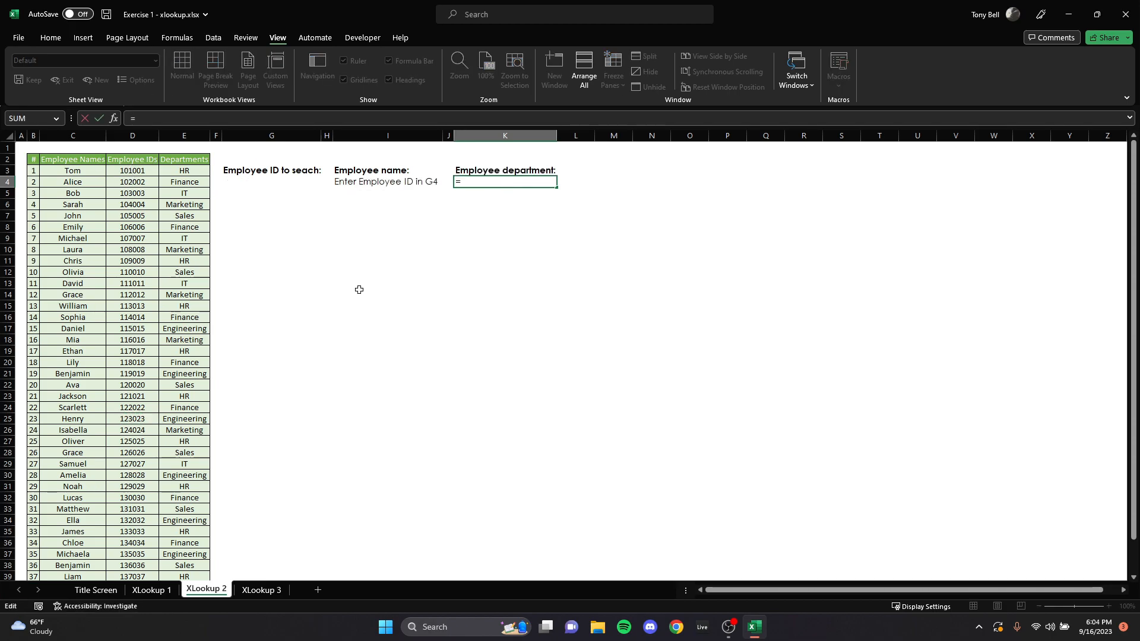
pyautogui.write('xlookup(')
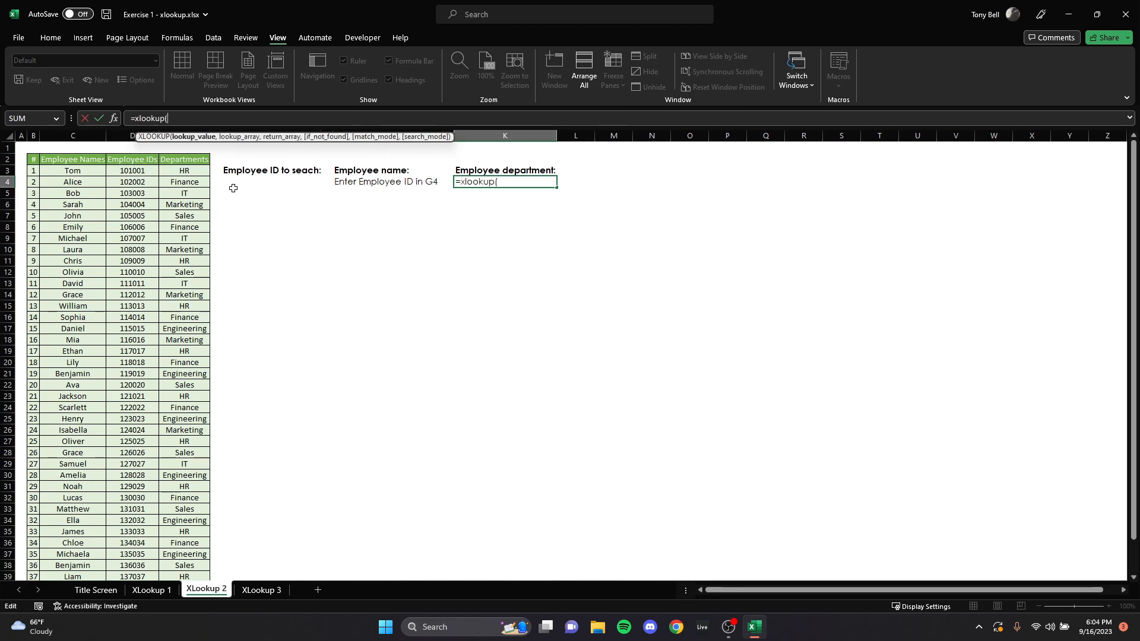
pyautogui.click(271, 182)
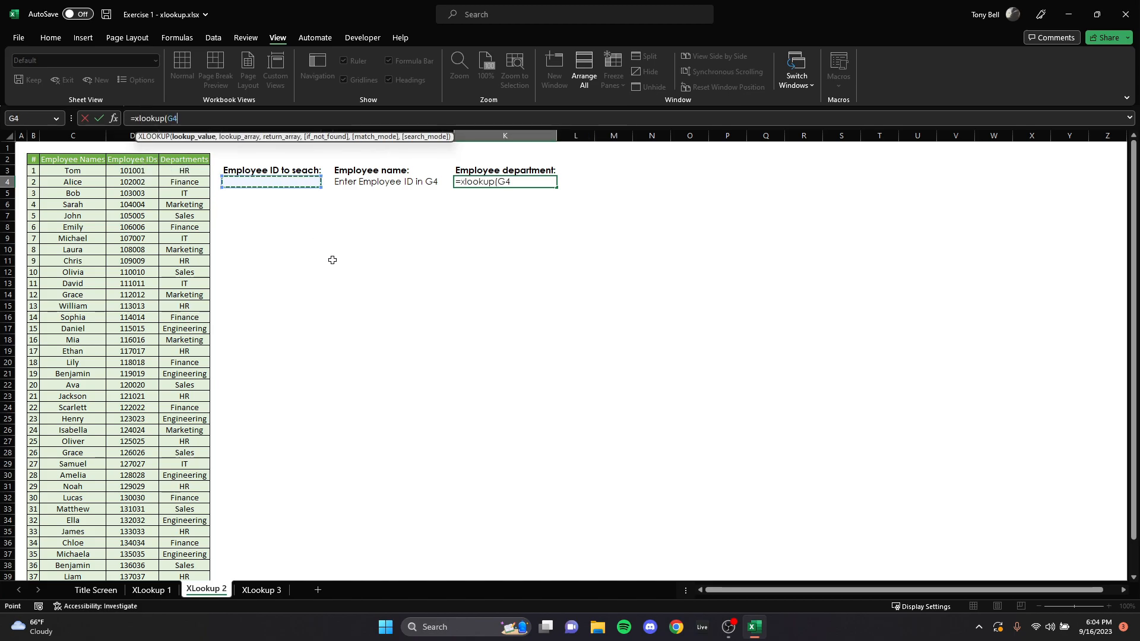
pyautogui.write(',')
pyautogui.click(135, 171)
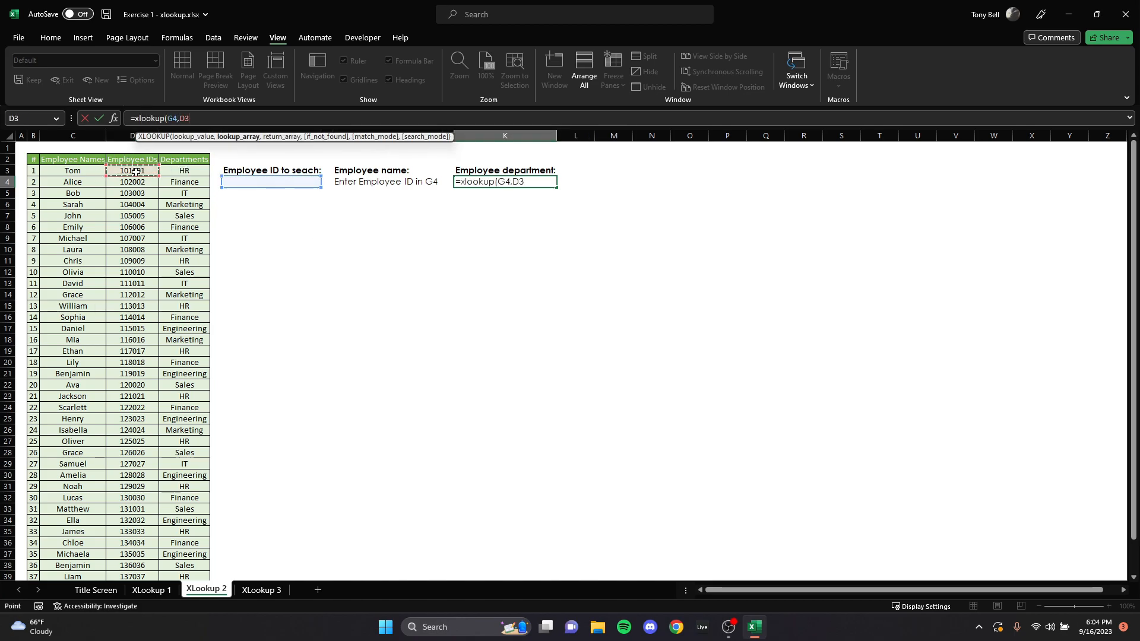
pyautogui.hotkey('ctrl', 'shift', 'Down')
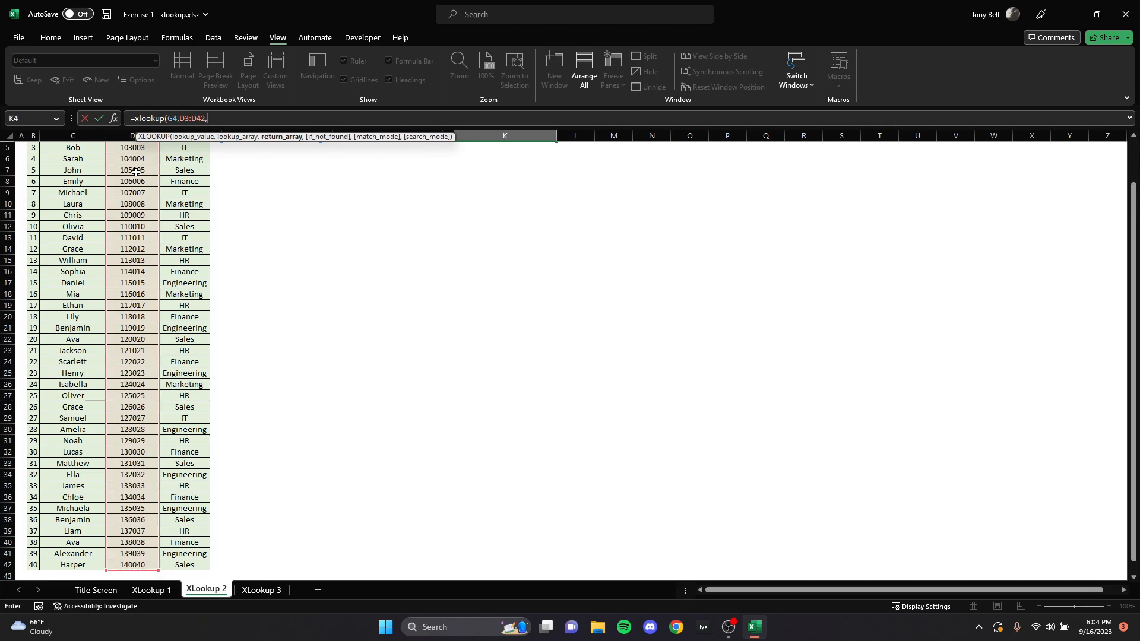
# Step: Complete the K4 formula with the departments in E3:E42 as the return array
pyautogui.write(',')
pyautogui.click(199, 172)
pyautogui.hotkey('ctrl', 'shift', 'Down')
pyautogui.press('Return')
# Step: Add "Enter Employee ID in G4" as the if_not_found text of the XLOOKUP formula in K4
pyautogui.doubleClick(501, 183)
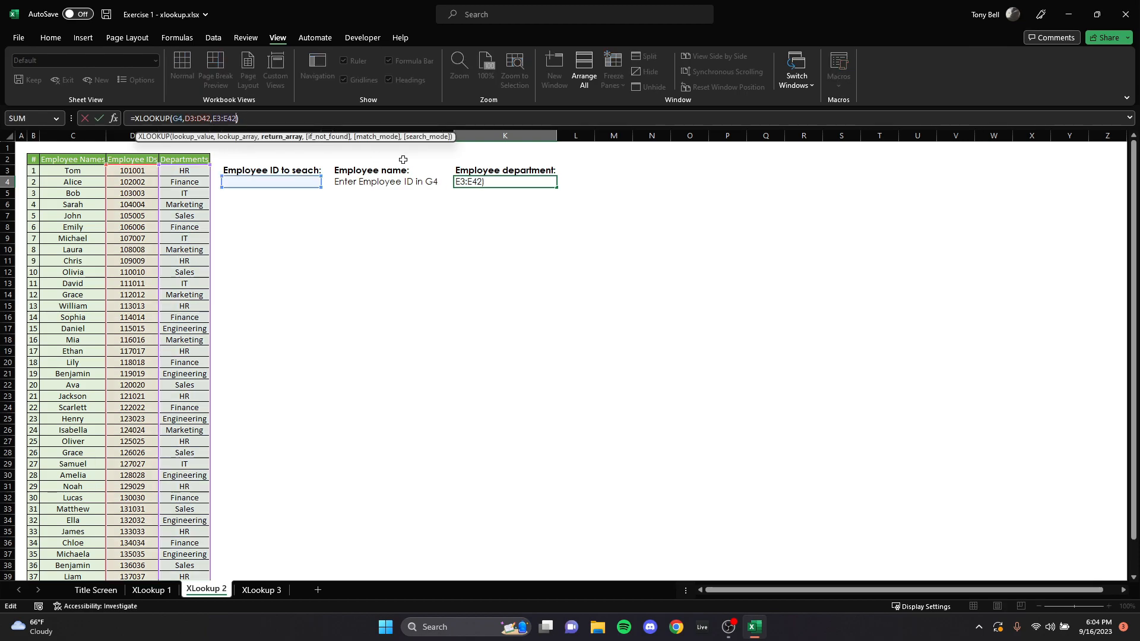
pyautogui.write(',"Enter Employee ID in G4")')
pyautogui.press('Return')
# Step: Test both lookups by copying the employee ID from D39 into the search cell G4
pyautogui.click(293, 180)
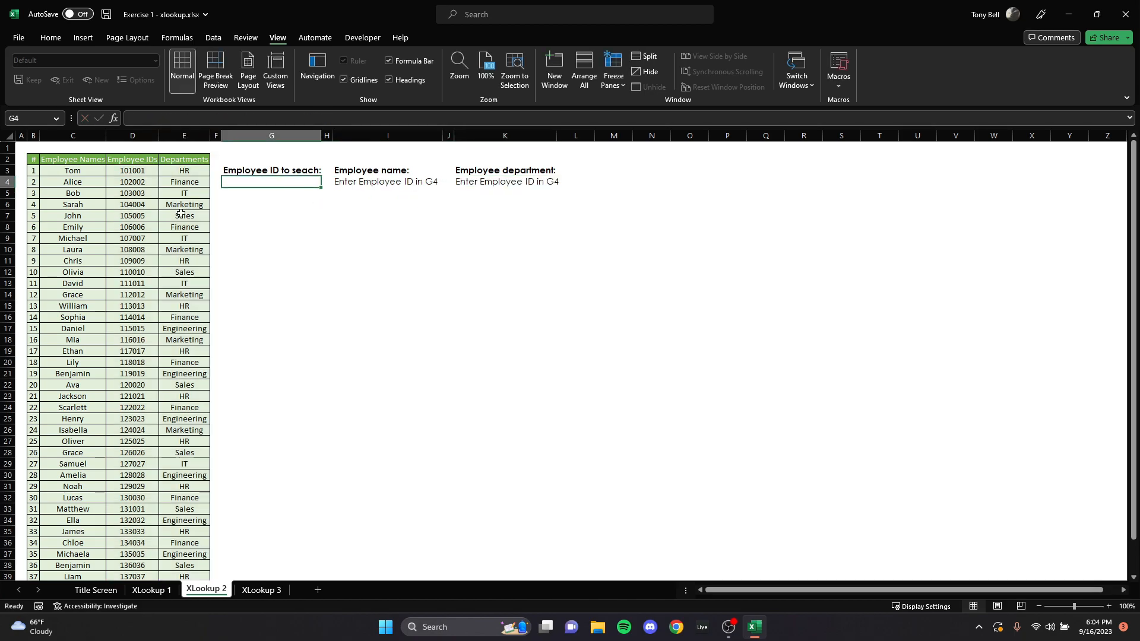
pyautogui.click(122, 205)
pyautogui.scroll(-4, 114, 442)
pyautogui.click(126, 440)
pyautogui.hotkey('ctrl', 'c')
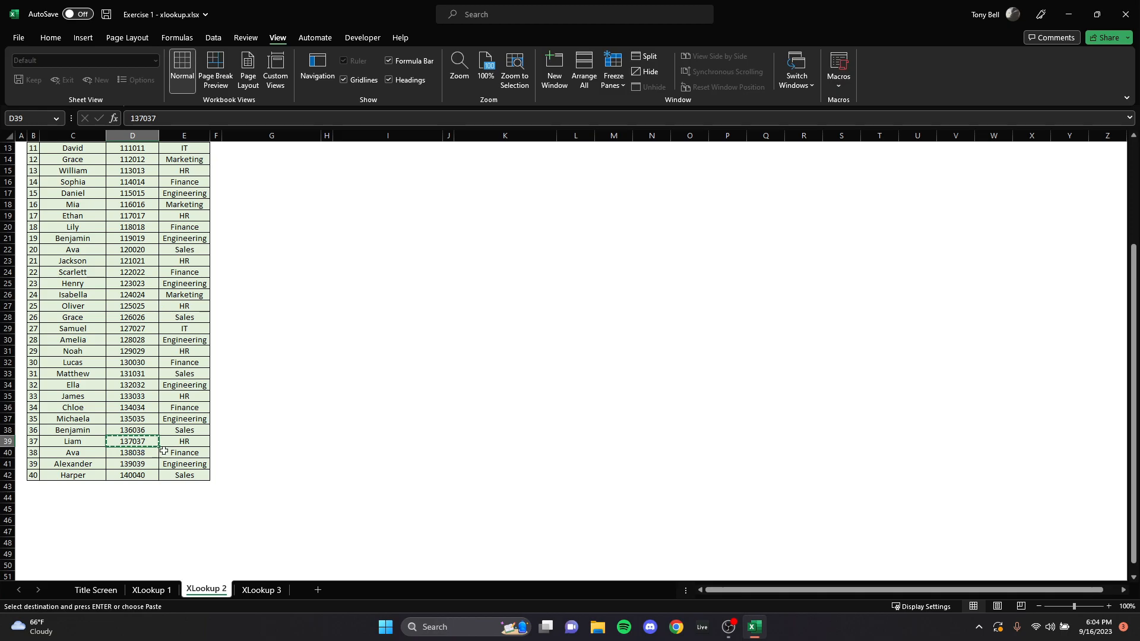
pyautogui.scroll(4, 271, 269)
pyautogui.rightClick(278, 178)
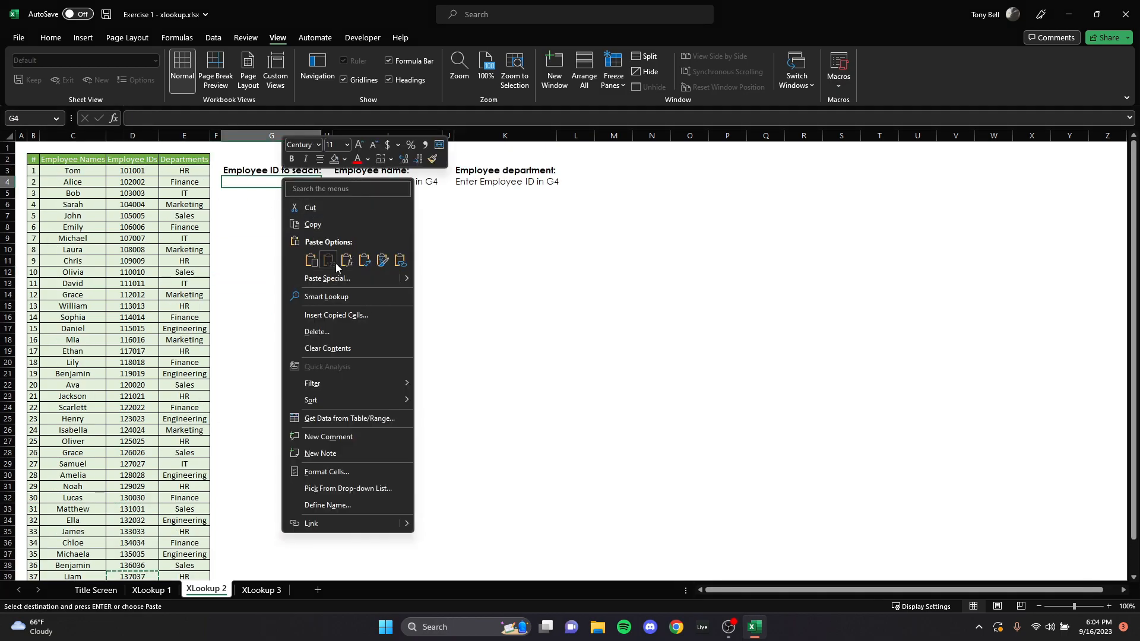
pyautogui.click(309, 265)
pyautogui.click(575, 486)
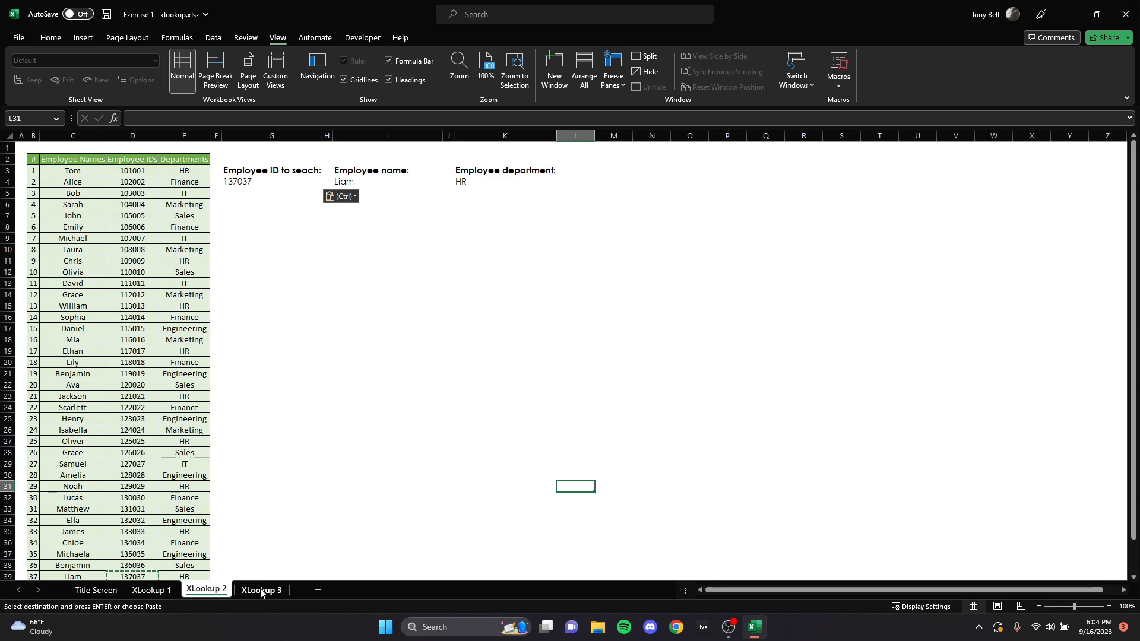
pyautogui.click(291, 454)
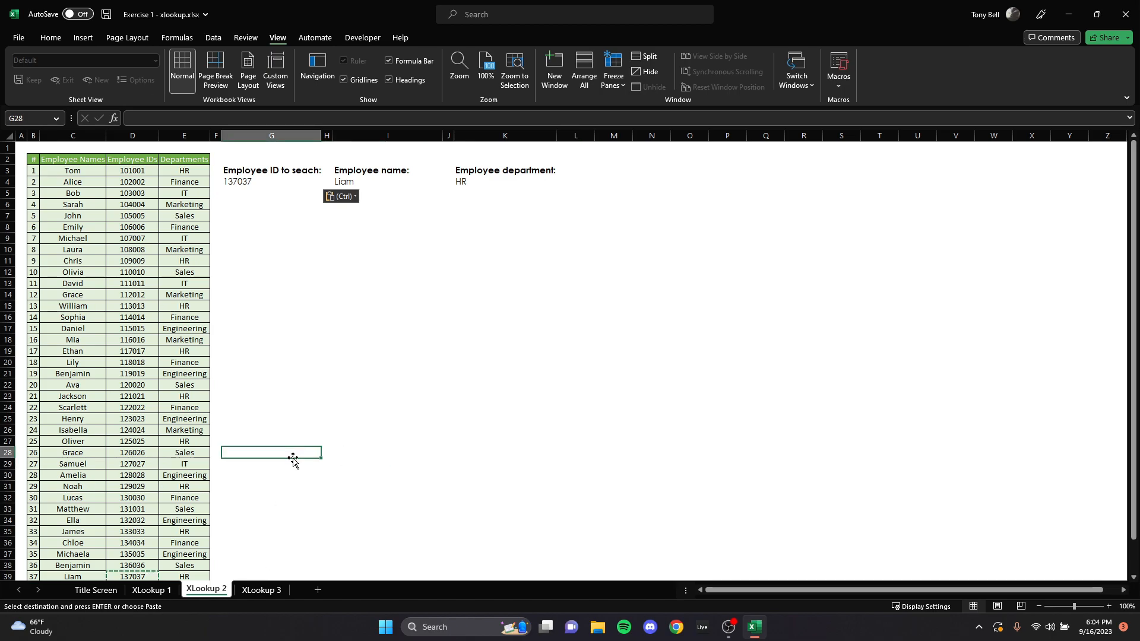
# Step: Switch to the XLookup 3 sheet and examine the stock table, the currency conversion table, and the input and result cells
pyautogui.click(265, 594)
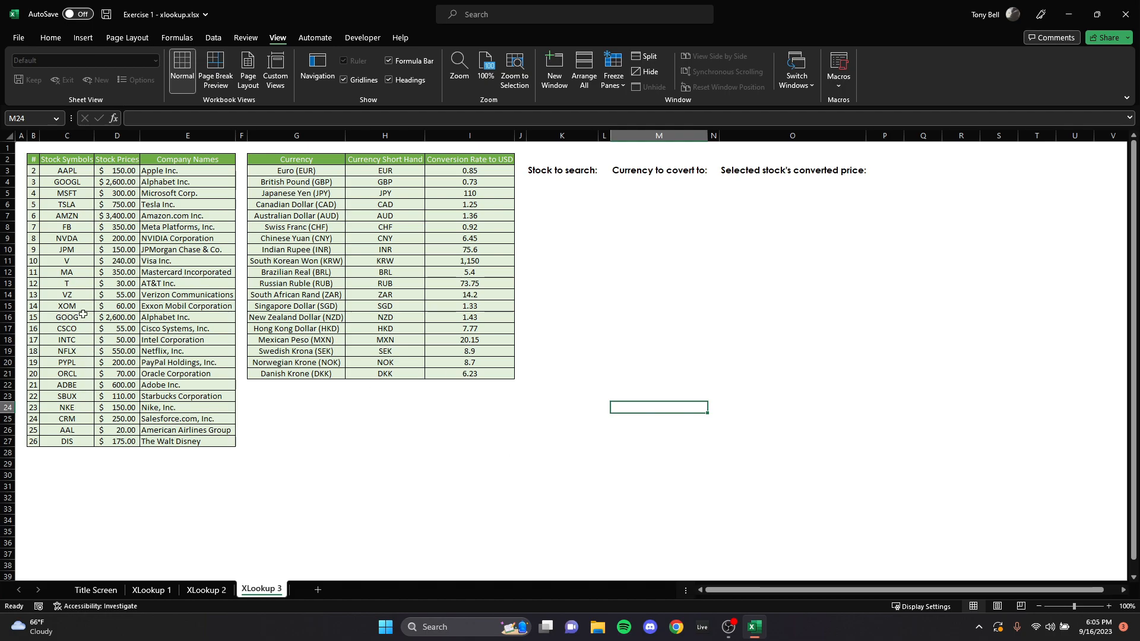
pyautogui.click(62, 161)
pyautogui.hotkey('ctrl', 'shift', 'Down')
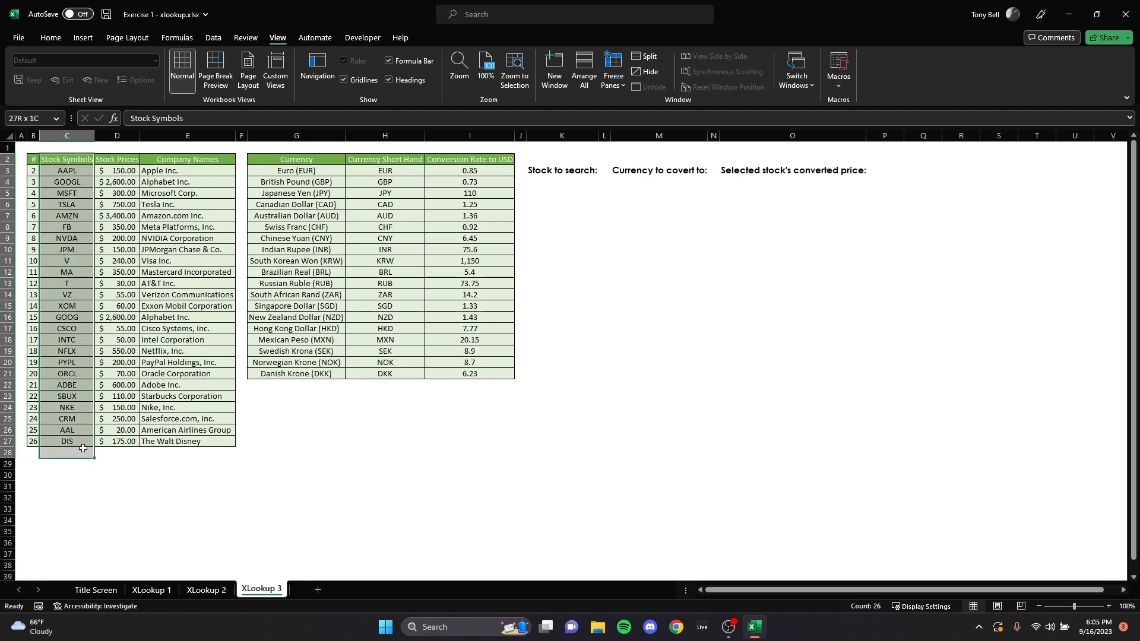
pyautogui.hotkey('shift', 'Right')
pyautogui.hotkey('shift', 'Right')
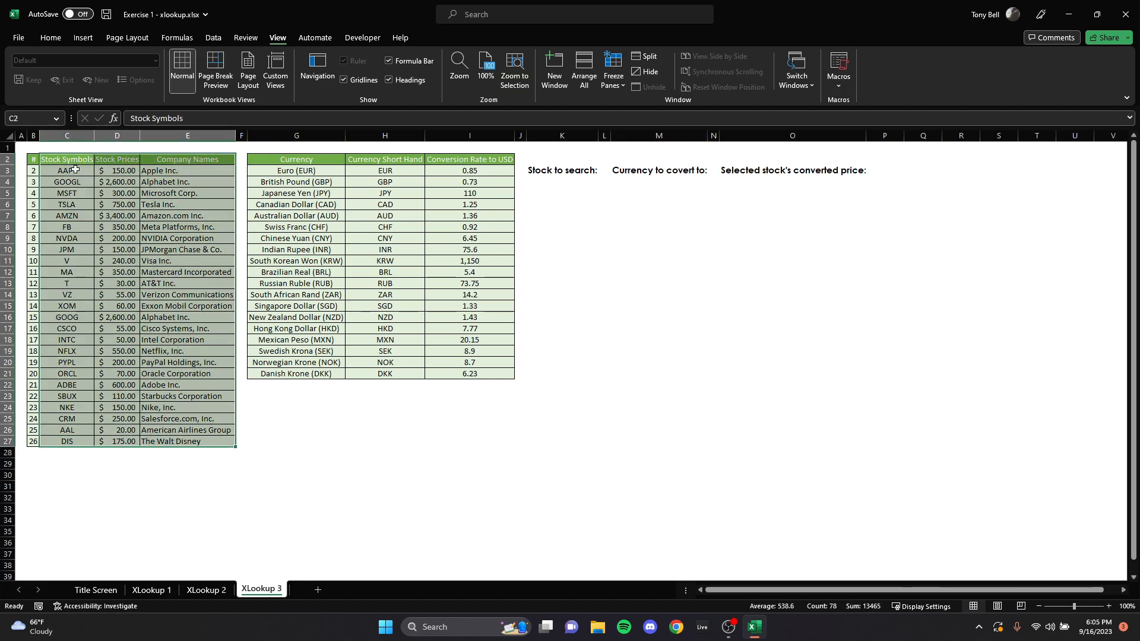
pyautogui.click(333, 430)
pyautogui.moveTo(306, 152); pyautogui.dragTo(481, 374)
pyautogui.moveTo(295, 158); pyautogui.dragTo(314, 375)
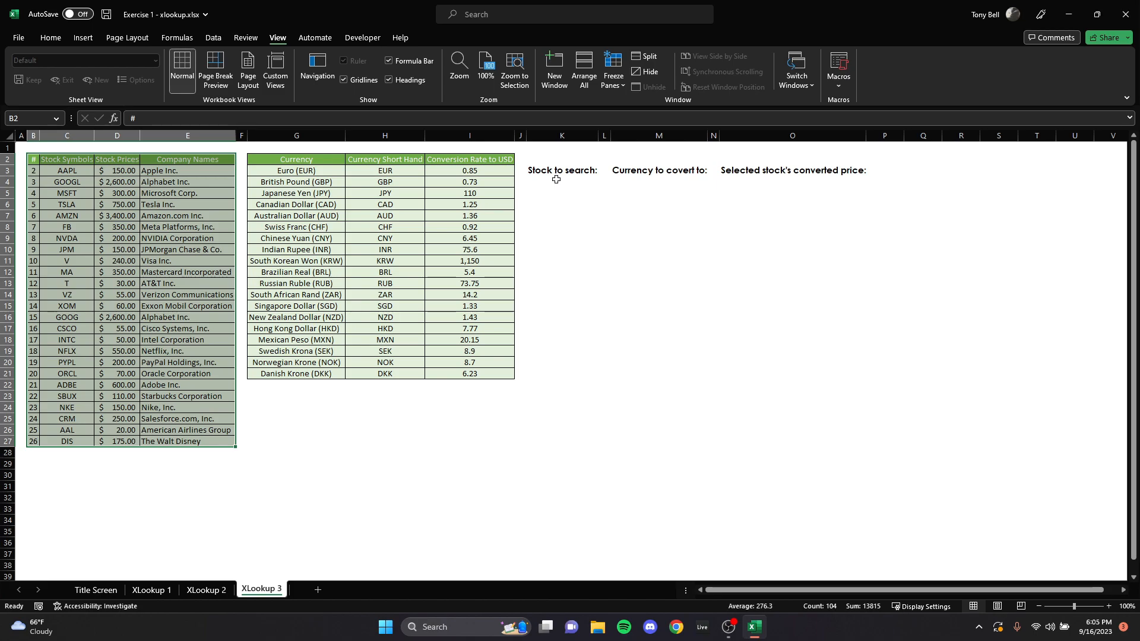
pyautogui.click(679, 181)
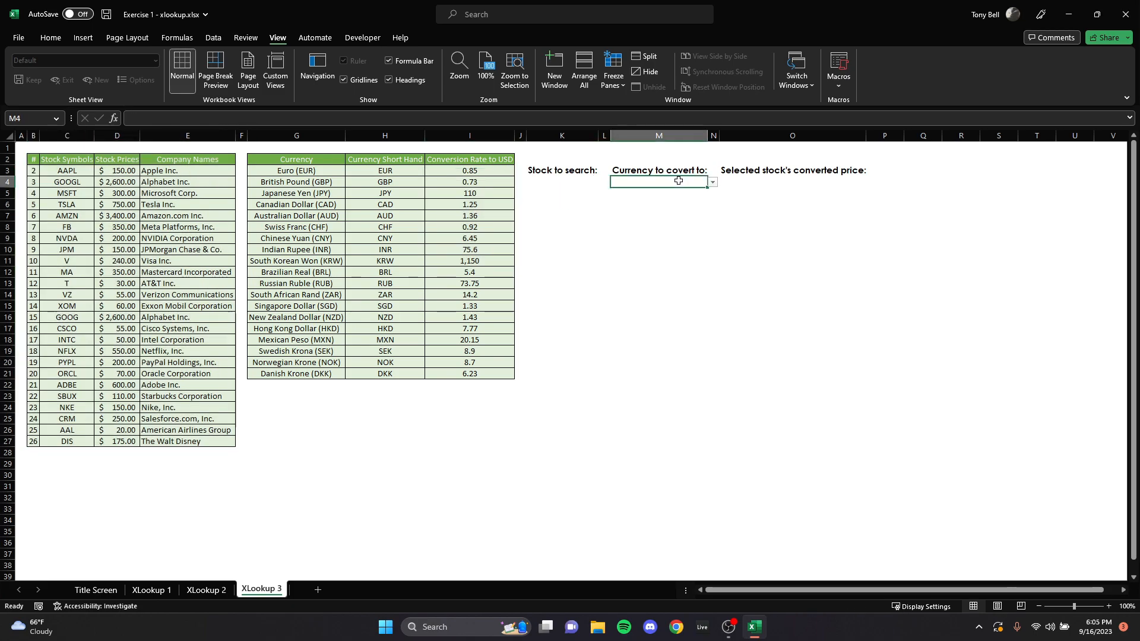
pyautogui.click(764, 183)
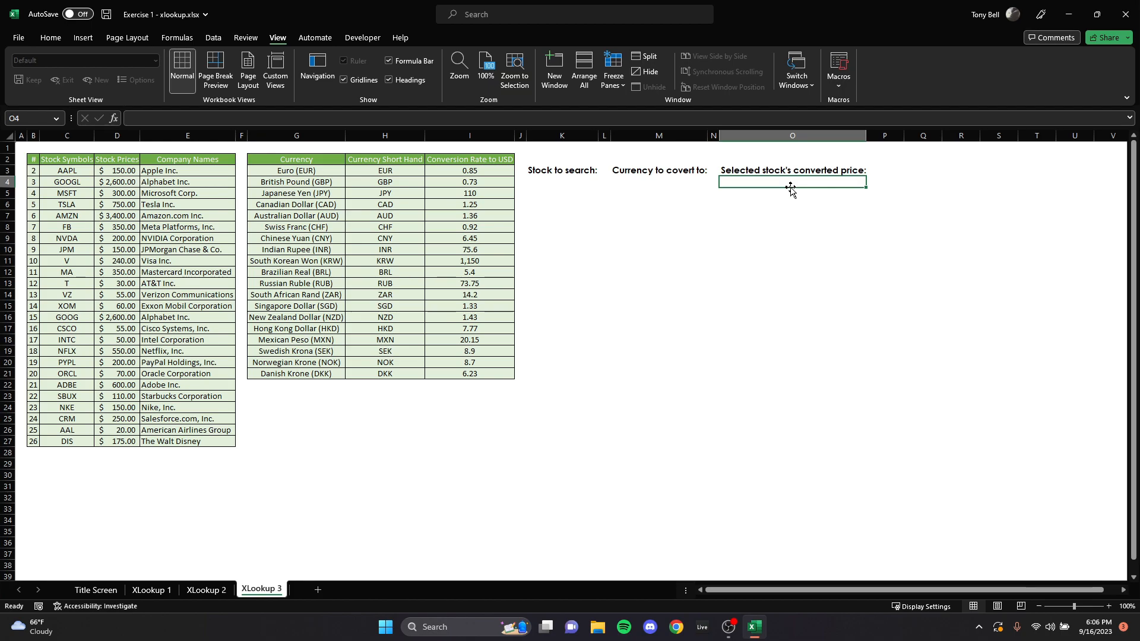
# Step: Set a List data validation on the stock search cell K4 with source C3:C27 and check its dropdown choices
pyautogui.click(570, 183)
pyautogui.click(603, 182)
pyautogui.click(598, 273)
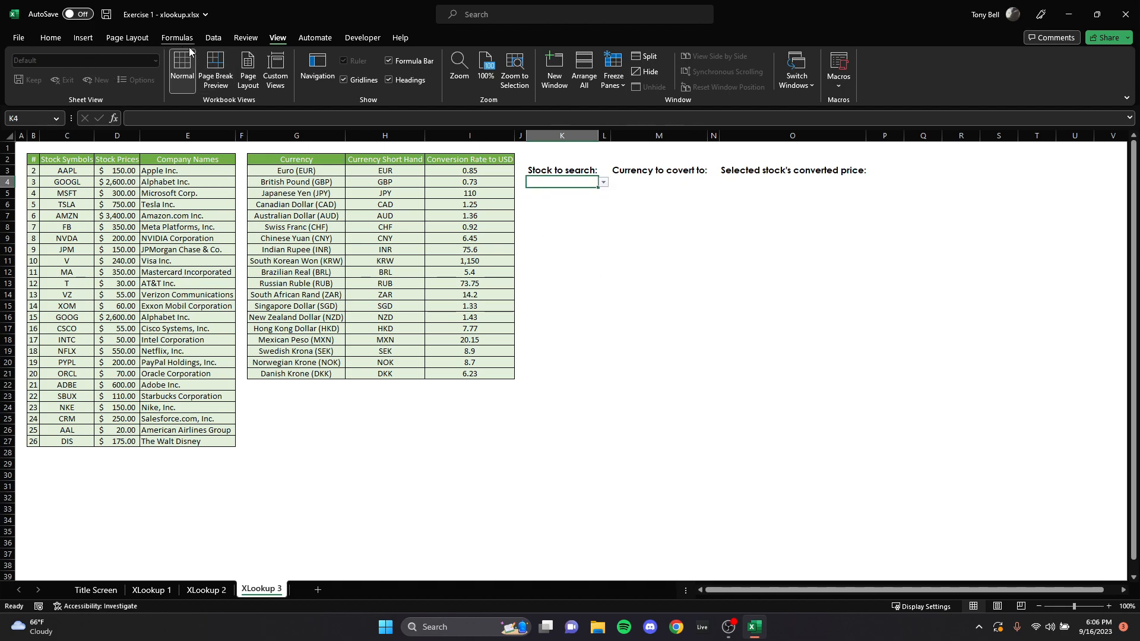
pyautogui.click(214, 38)
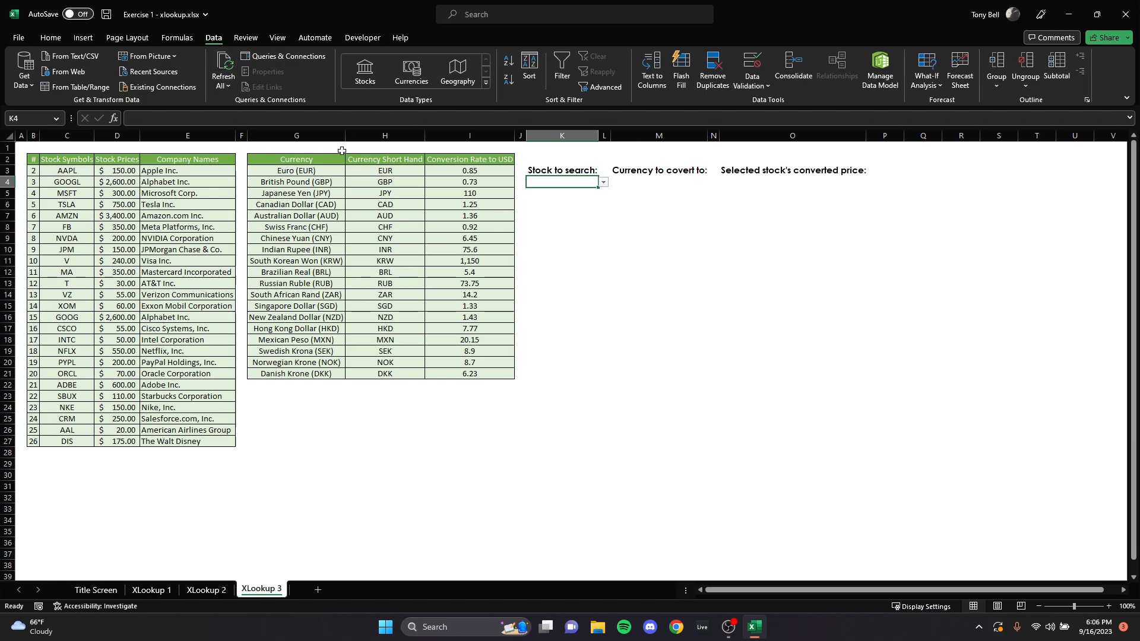
pyautogui.click(765, 87)
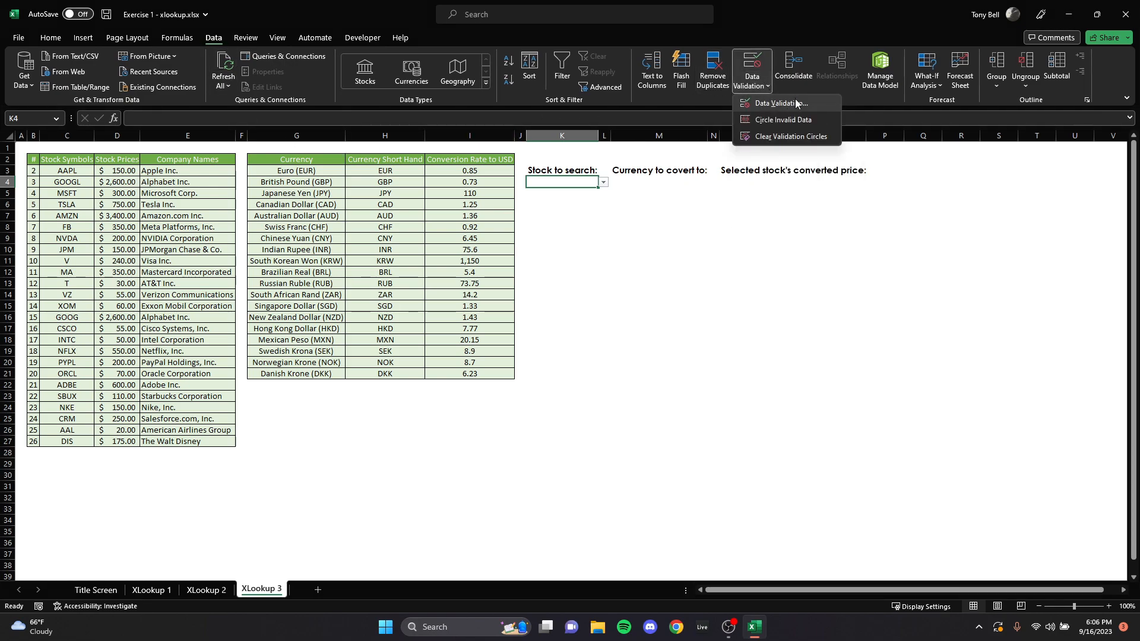
pyautogui.click(781, 103)
pyautogui.press('BackSpace')
pyautogui.moveTo(419, 96); pyautogui.dragTo(780, 157)
pyautogui.moveTo(66, 170); pyautogui.dragTo(77, 444)
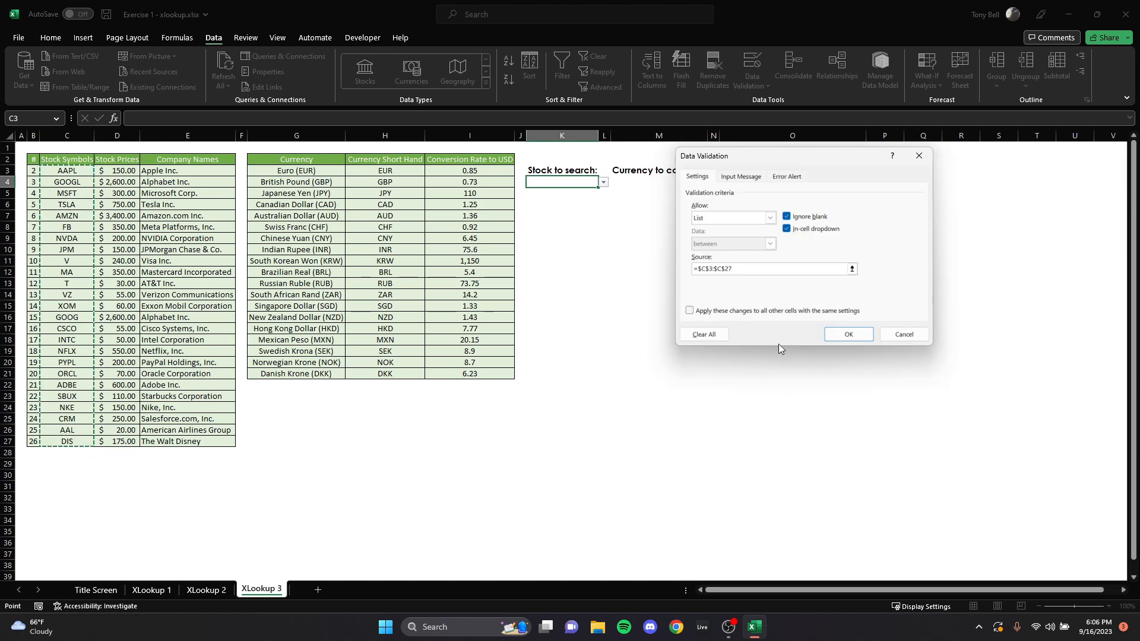
pyautogui.click(843, 333)
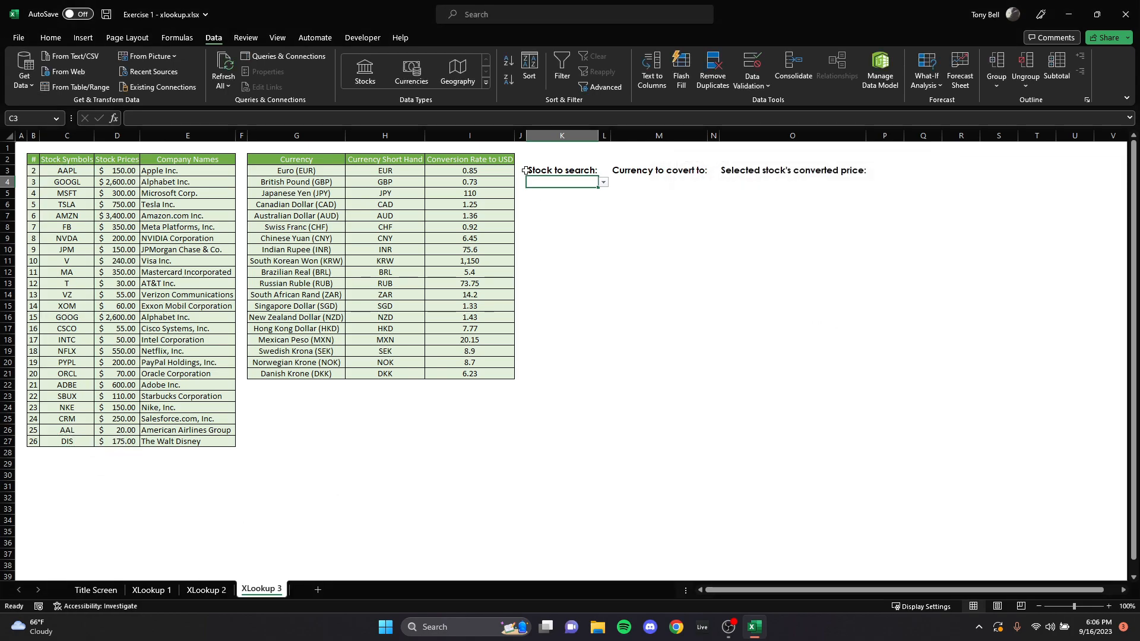
pyautogui.click(603, 182)
pyautogui.moveTo(604, 203); pyautogui.dragTo(606, 155)
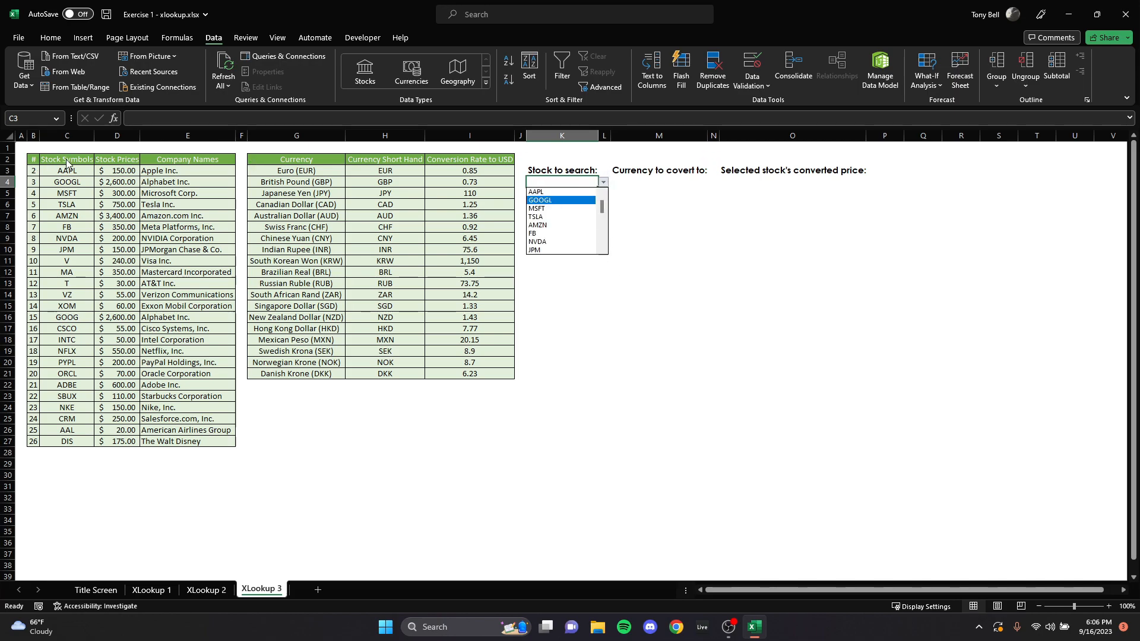
# Step: Set a List data validation on the currency cell M4 with source H3:H21 and check its dropdown choices
pyautogui.click(687, 180)
pyautogui.click(753, 85)
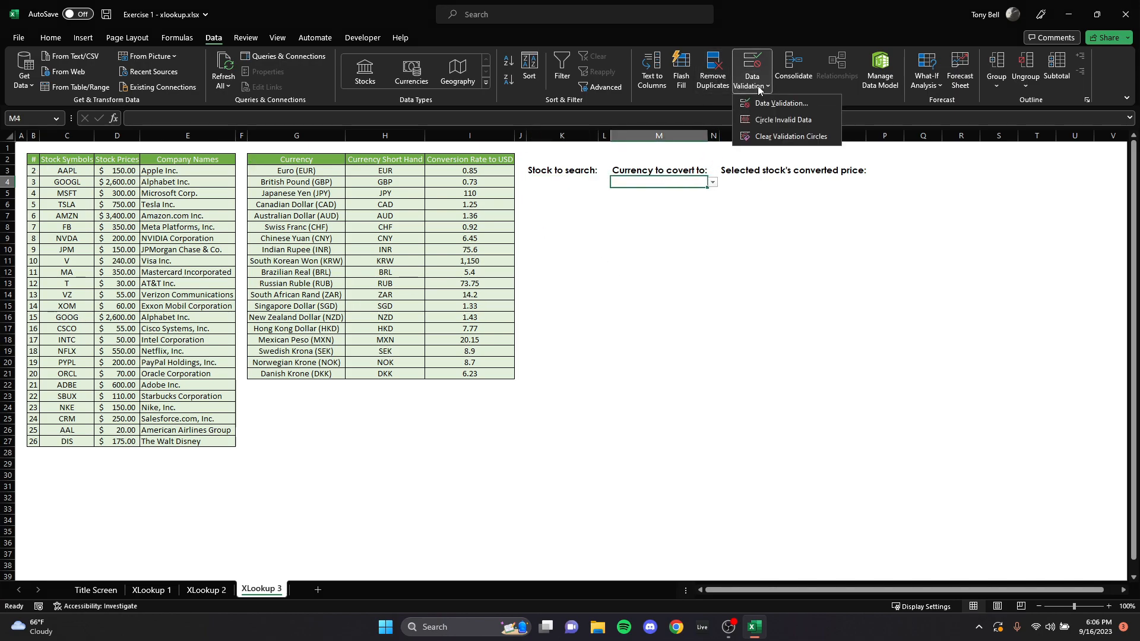
pyautogui.click(780, 104)
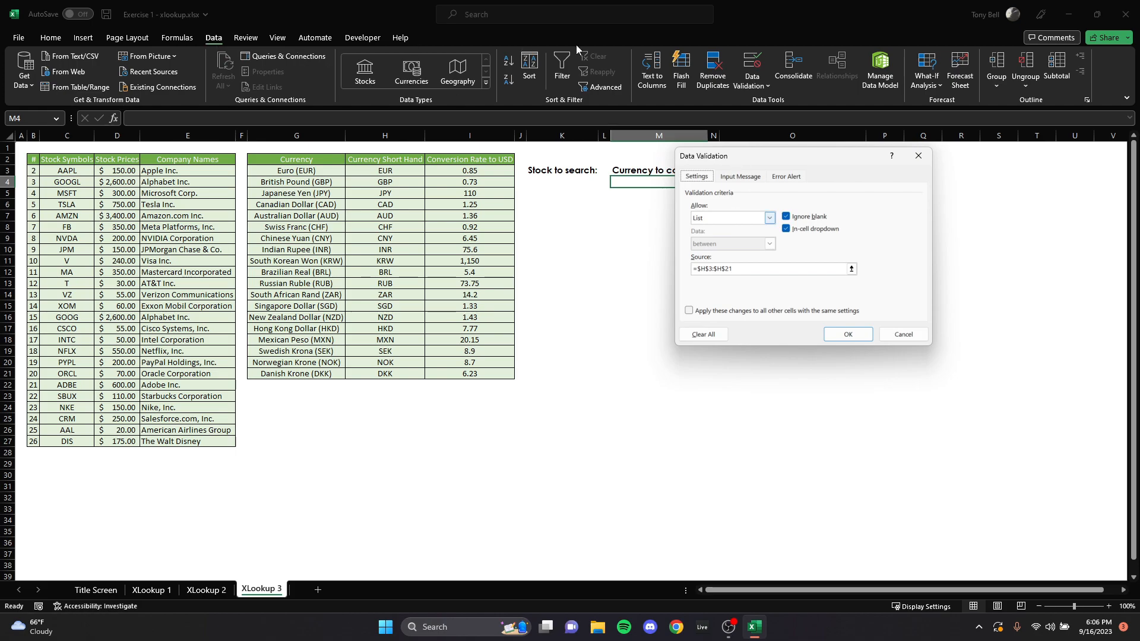
pyautogui.click(771, 219)
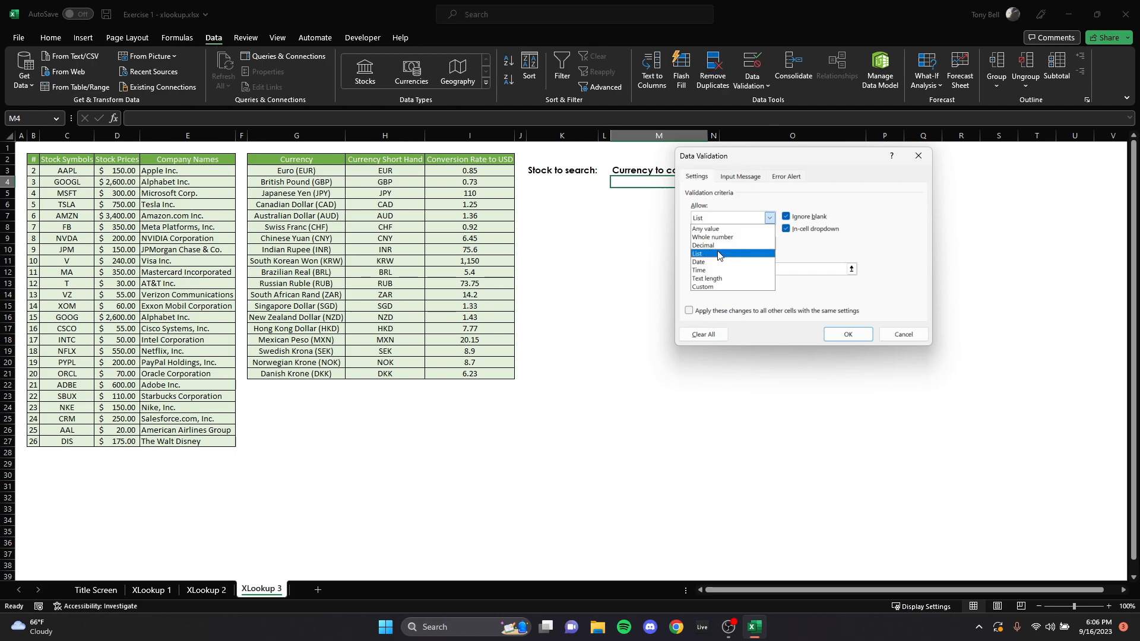
pyautogui.click(720, 254)
pyautogui.click(852, 269)
pyautogui.moveTo(381, 171); pyautogui.dragTo(393, 381)
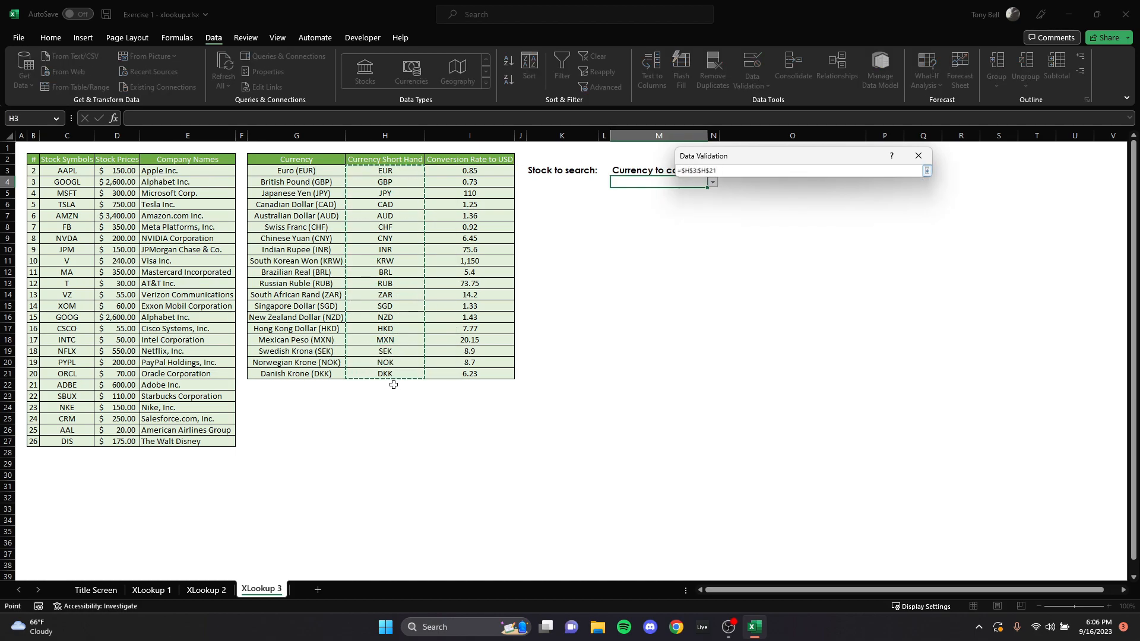
pyautogui.press('Return')
pyautogui.click(712, 182)
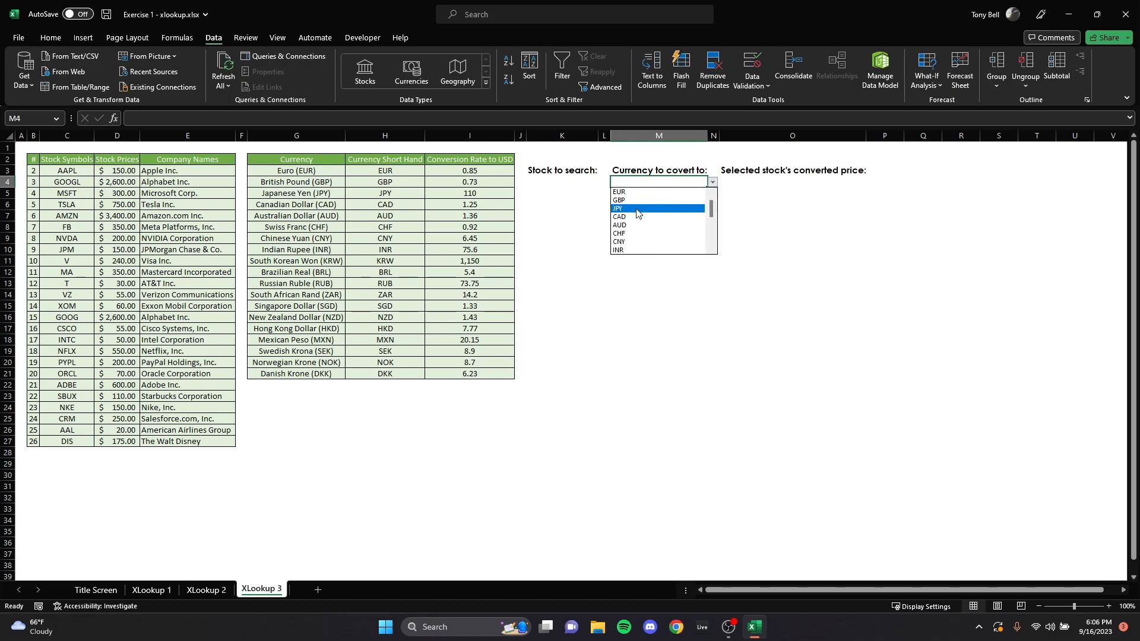
pyautogui.click(724, 299)
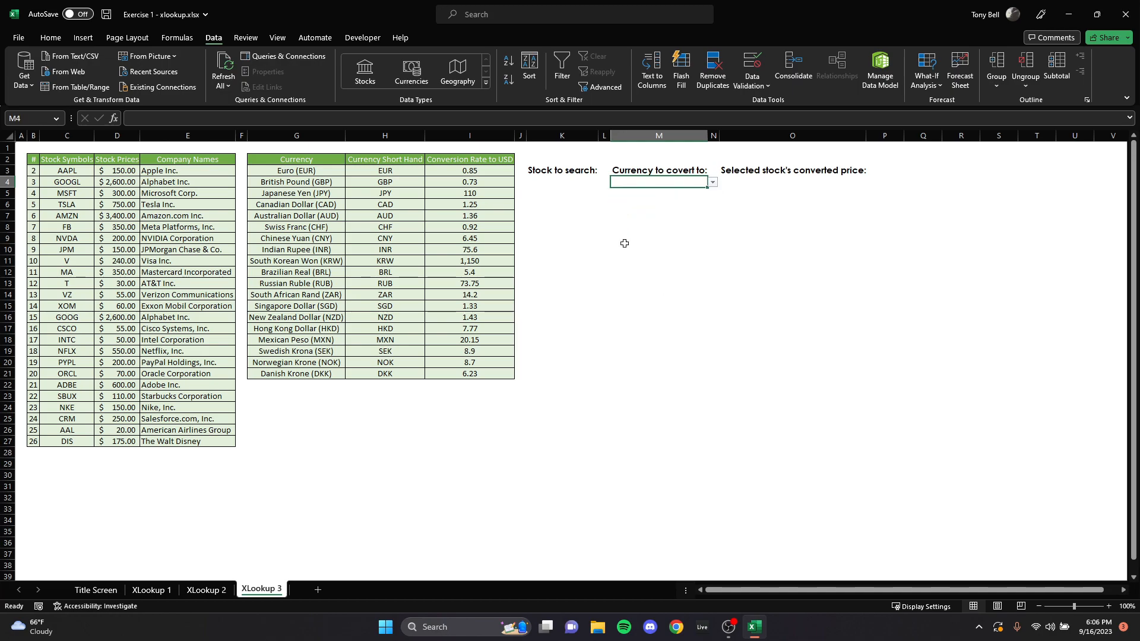
# Step: Choose MSFT as the stock to search in K4 and AUD as the target currency in M4
pyautogui.click(594, 185)
pyautogui.click(604, 182)
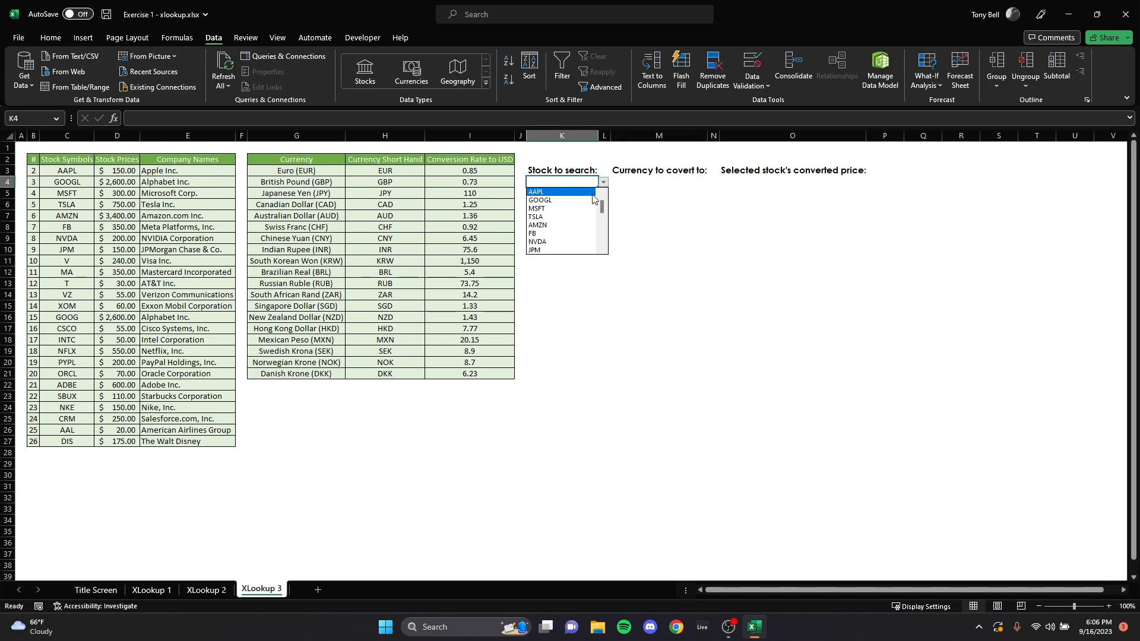
pyautogui.click(559, 206)
pyautogui.click(703, 184)
pyautogui.click(713, 182)
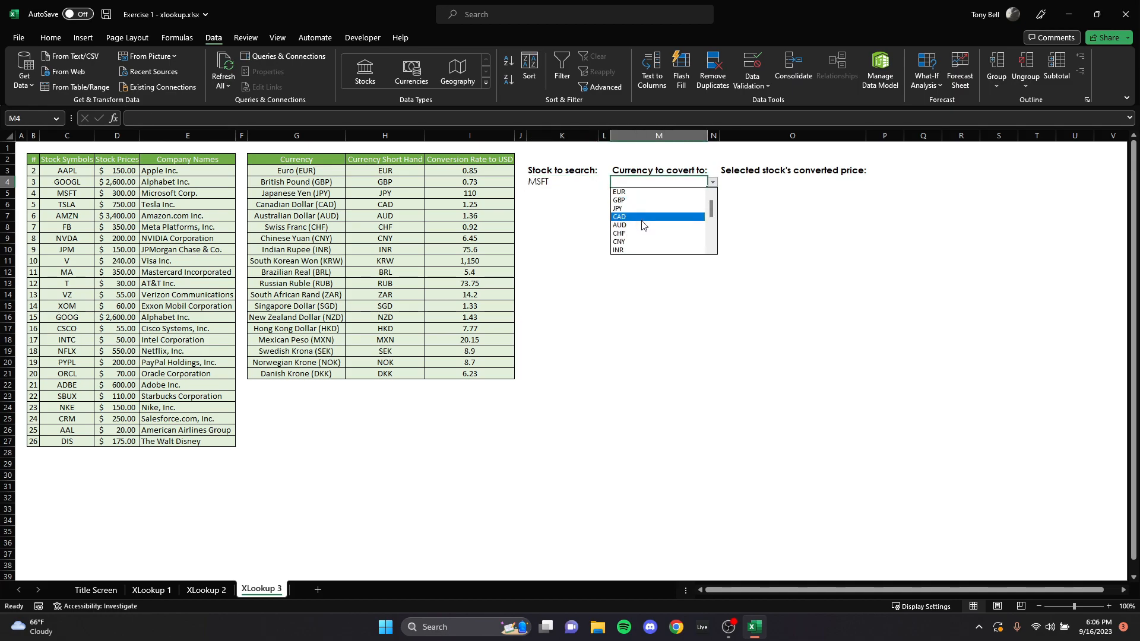
pyautogui.click(640, 231)
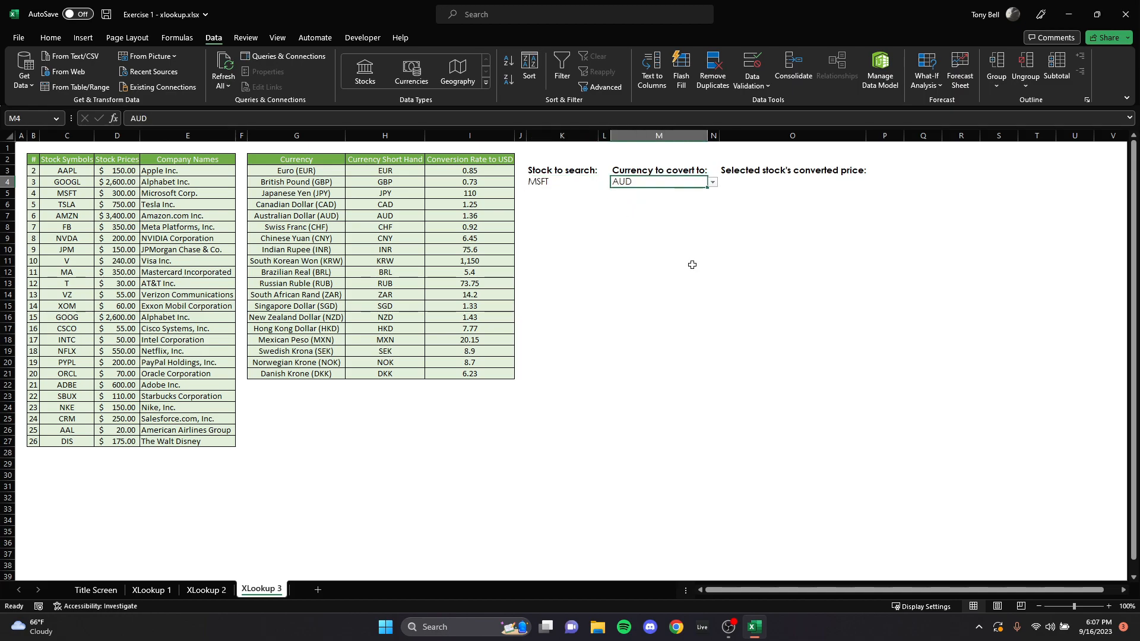
pyautogui.click(769, 183)
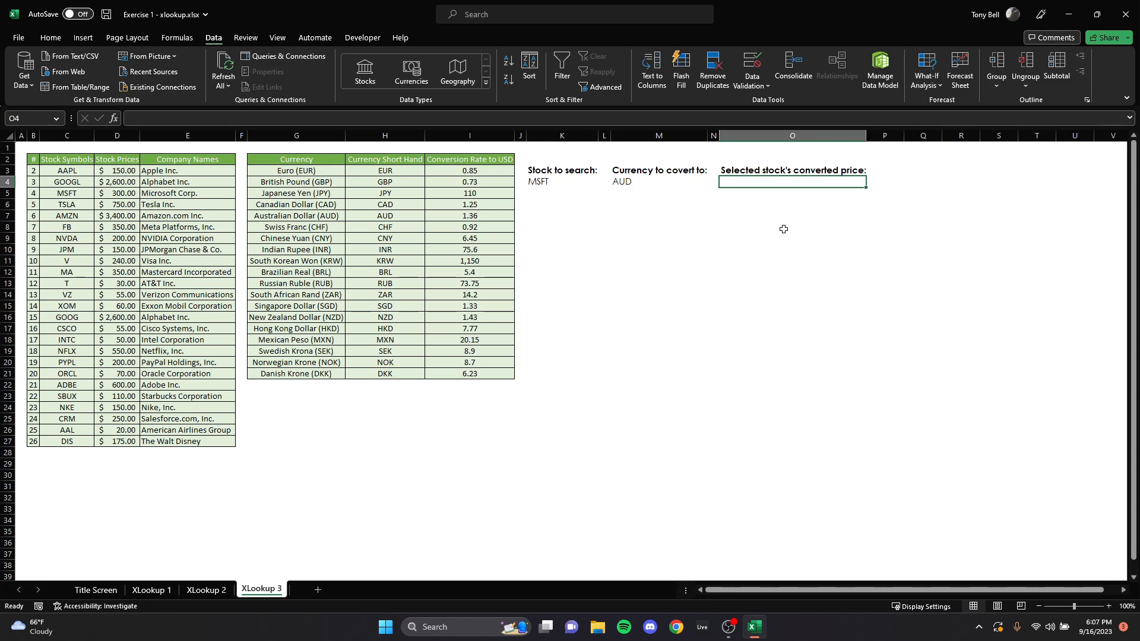
# Step: Enter an XLOOKUP formula in O4 that finds K4 in C3:C27 and returns the stock price from D3:D27
pyautogui.write('=')
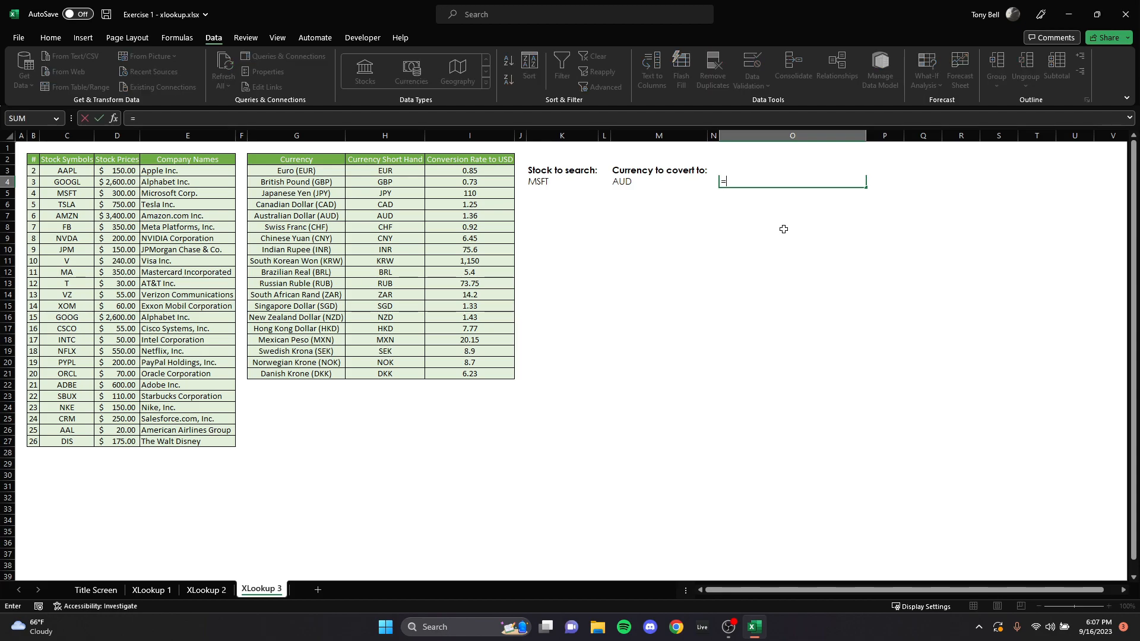
pyautogui.write('xlookup(')
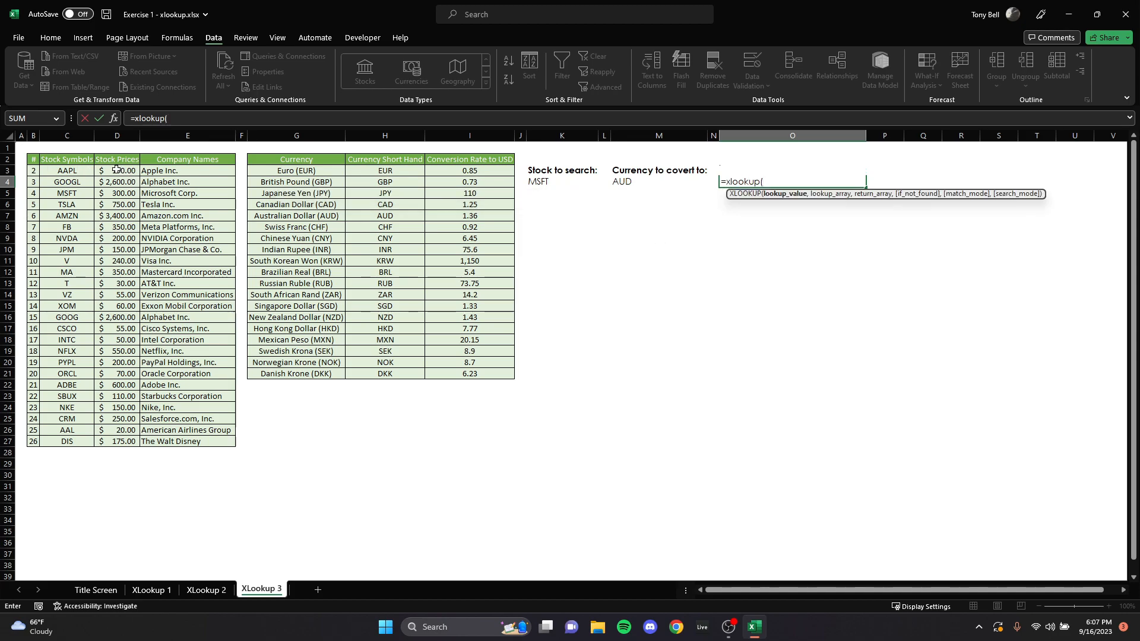
pyautogui.click(564, 183)
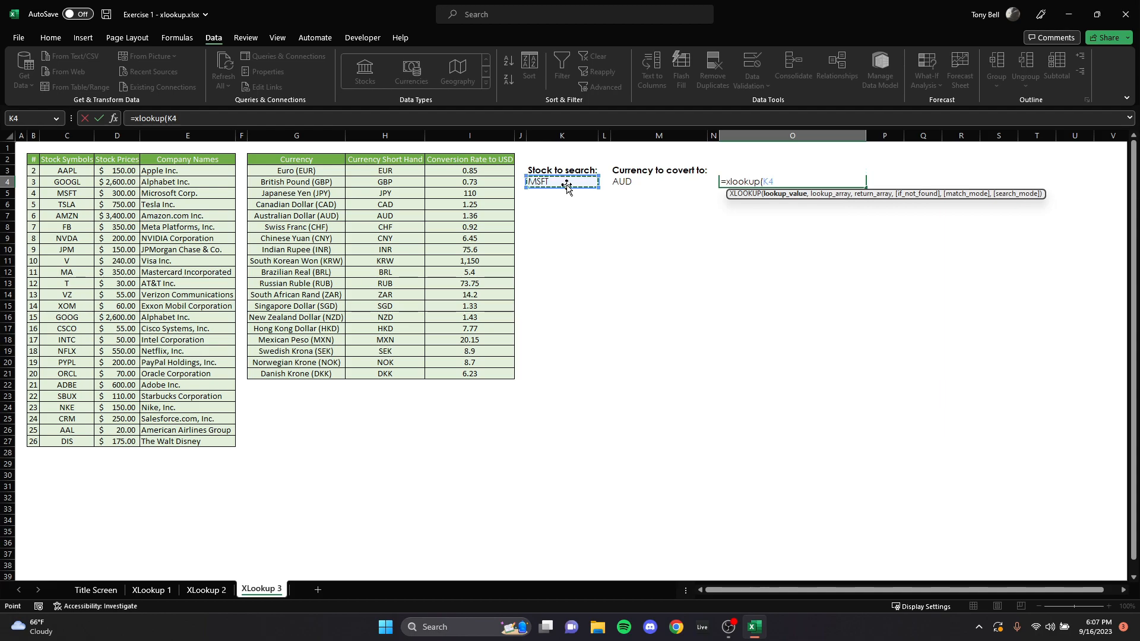
pyautogui.write(',')
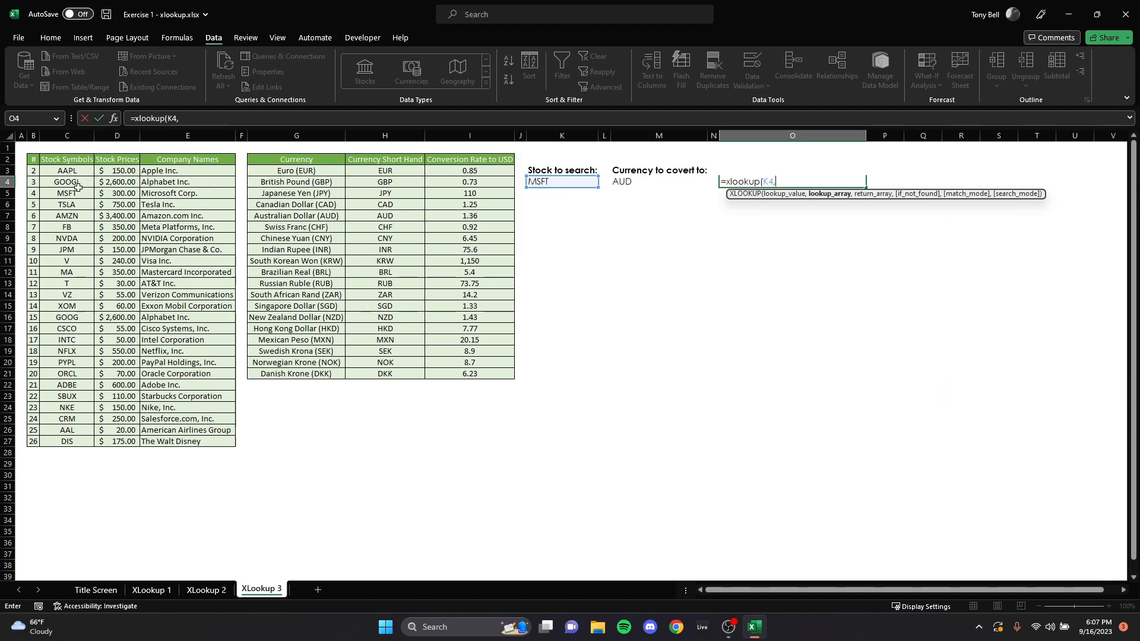
pyautogui.moveTo(66, 171); pyautogui.dragTo(79, 442)
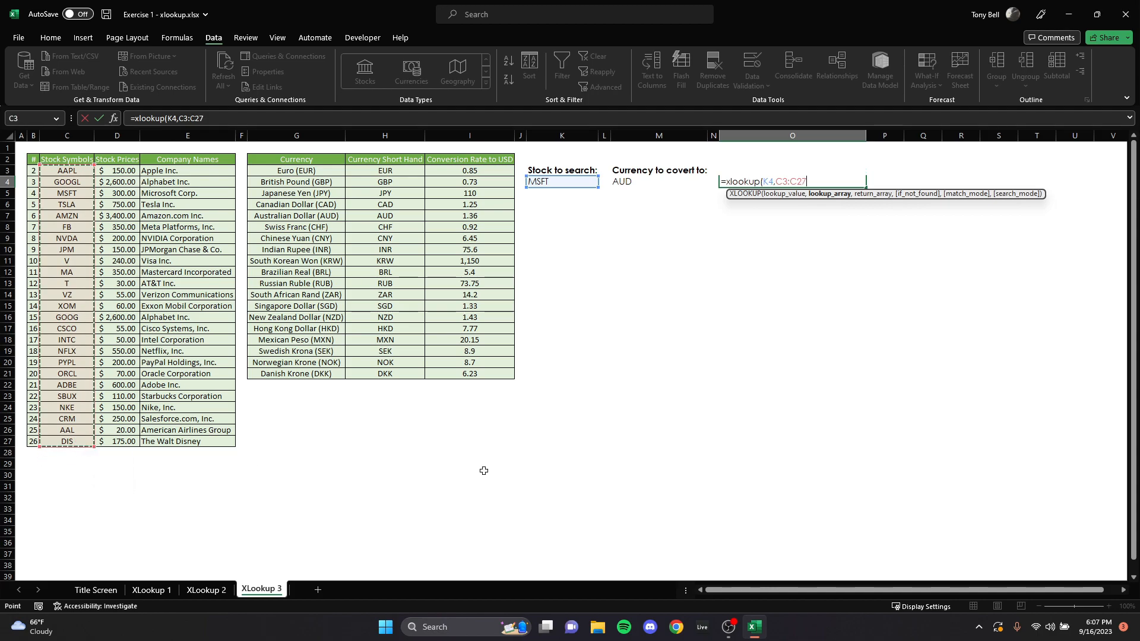
pyautogui.write(',')
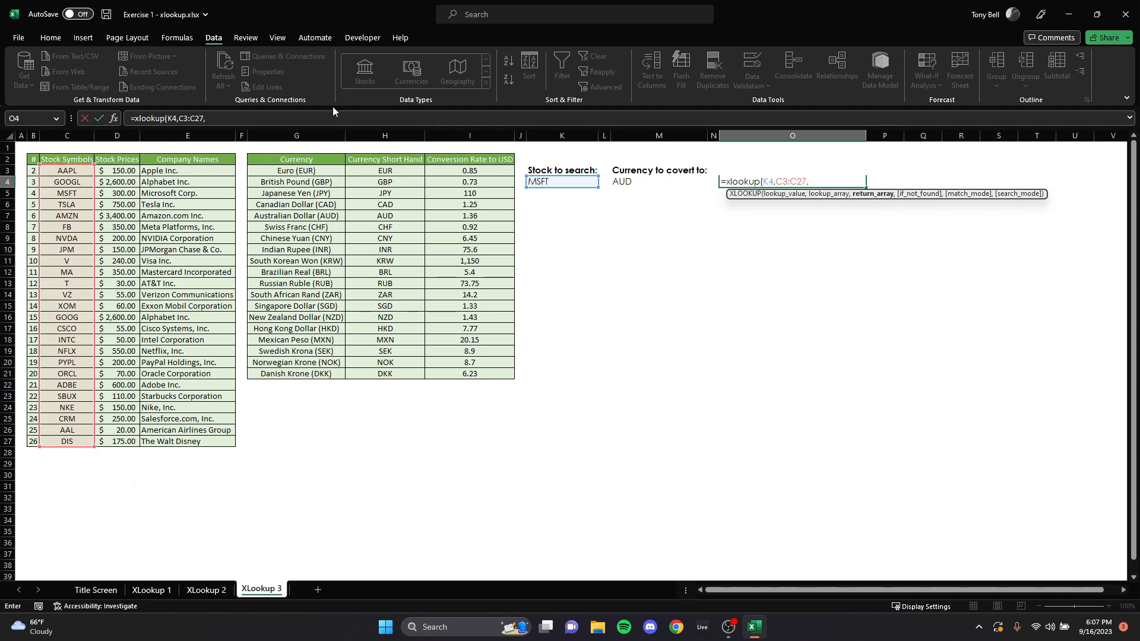
pyautogui.moveTo(131, 171); pyautogui.dragTo(131, 443)
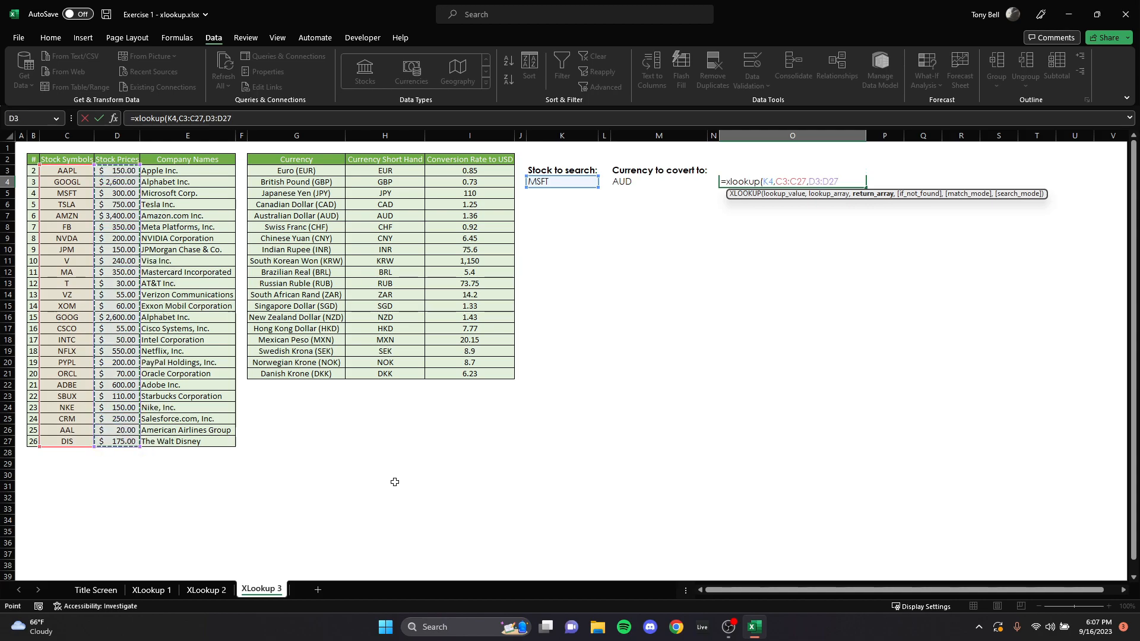
pyautogui.press('Return')
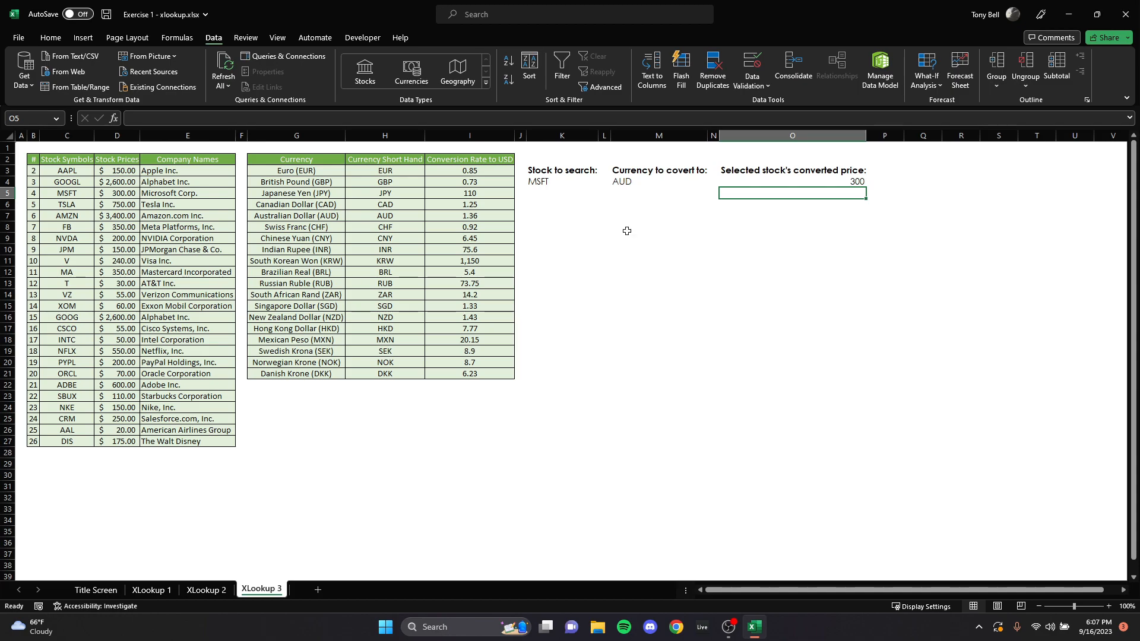
# Step: Extend the O4 formula by multiplying the stock price by XLOOKUP(M4,H3:H21,I3:I21) for the currency conversion rate
pyautogui.click(843, 180)
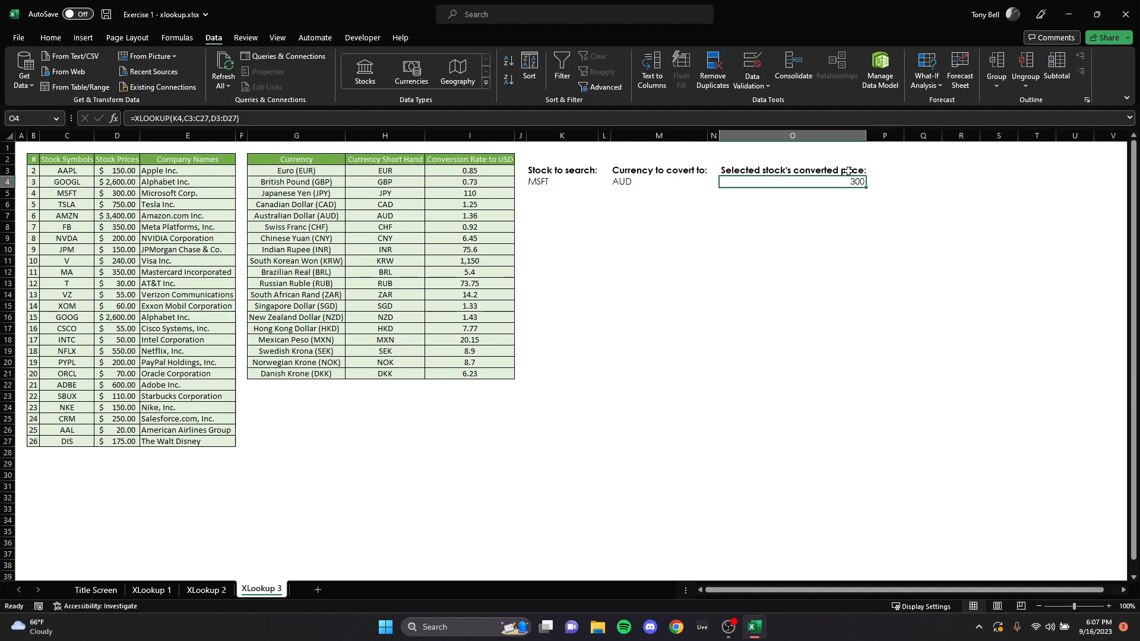
pyautogui.click(324, 121)
pyautogui.moveTo(240, 118); pyautogui.dragTo(134, 118)
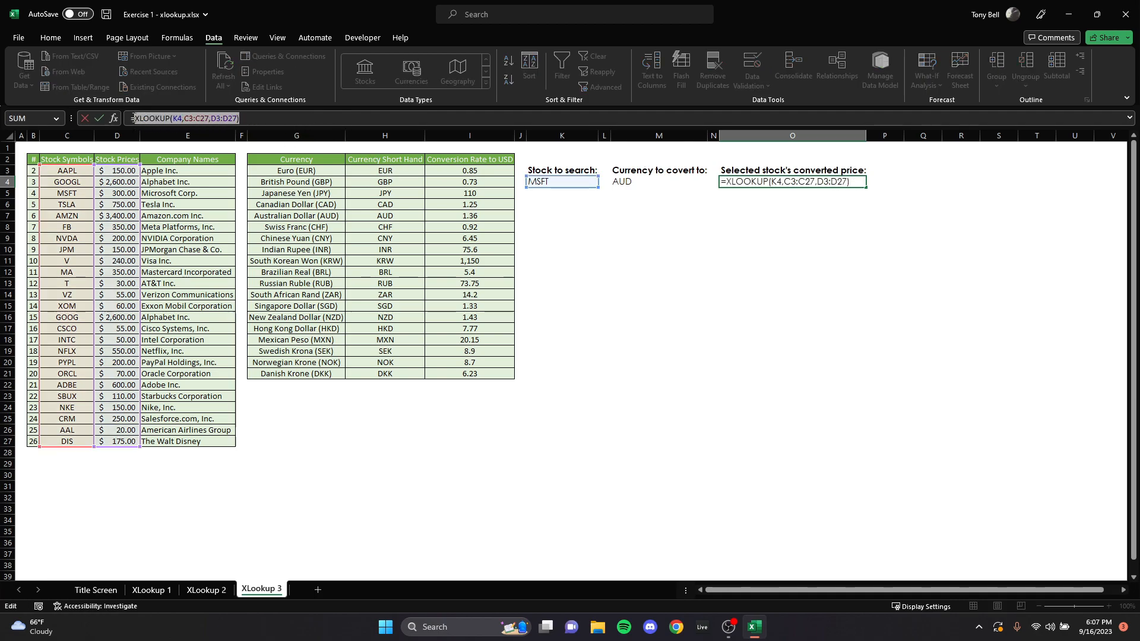
pyautogui.click(270, 119)
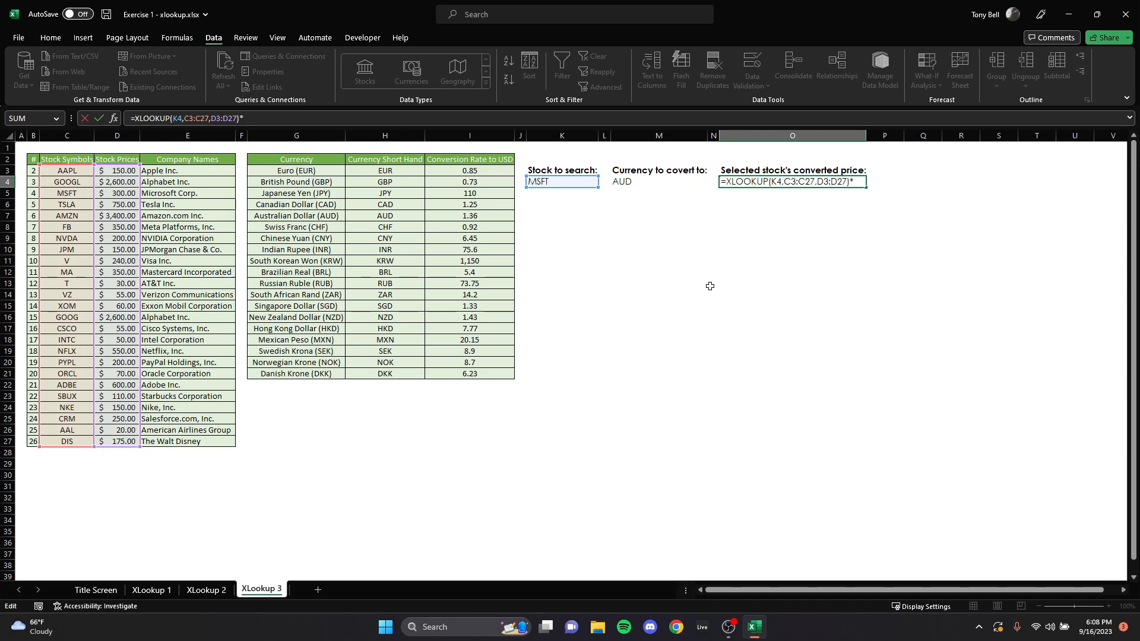
pyautogui.write('*Xlookup(')
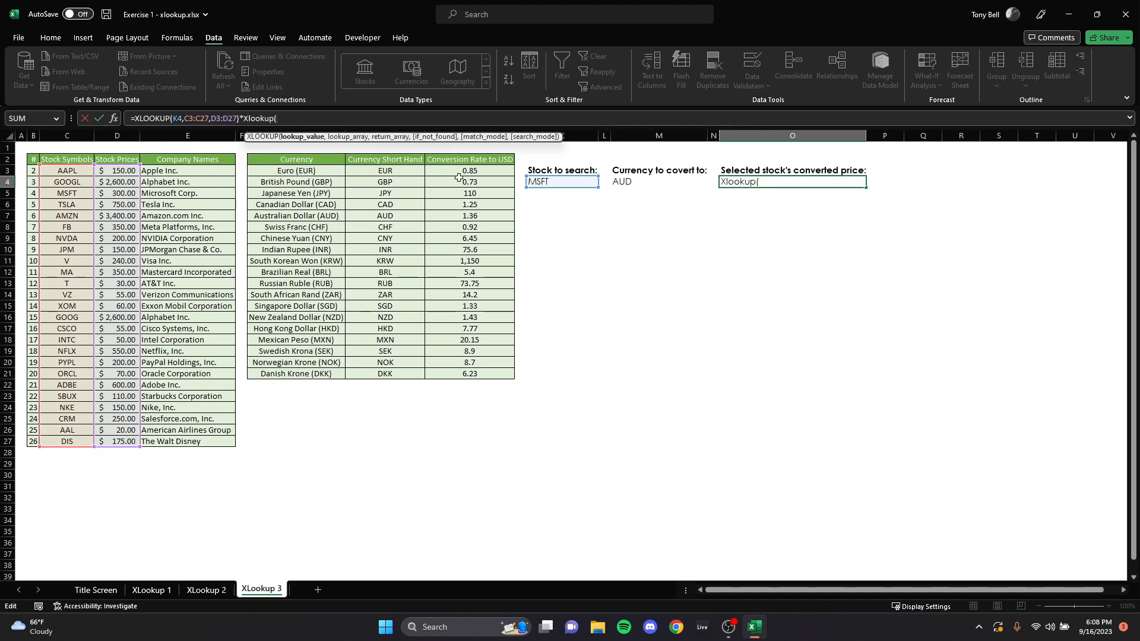
pyautogui.click(639, 181)
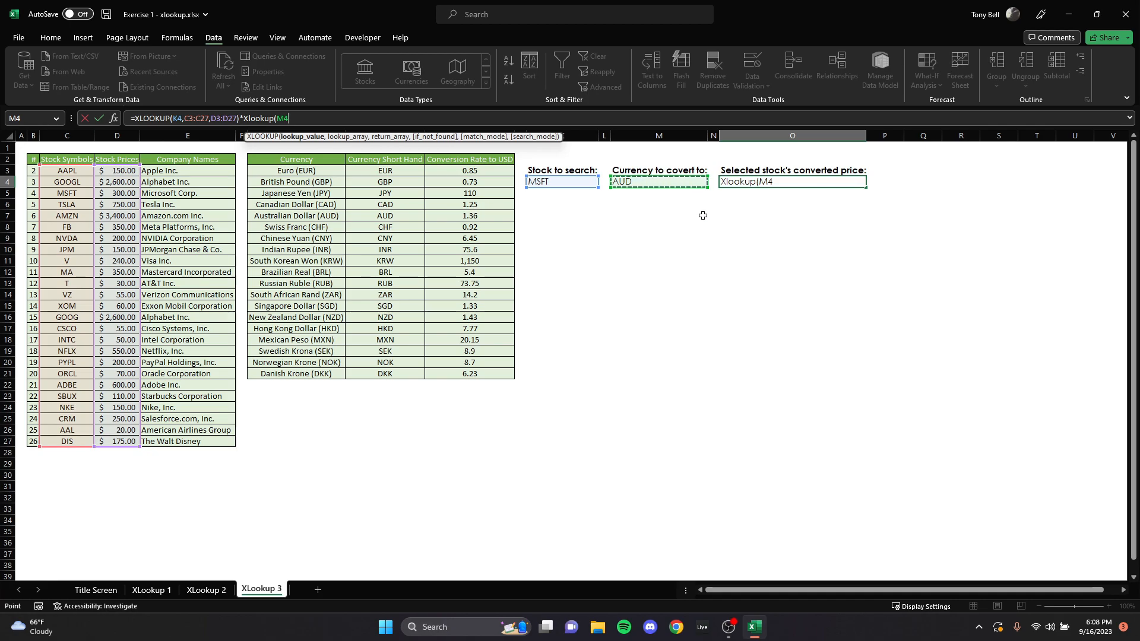
pyautogui.write(',')
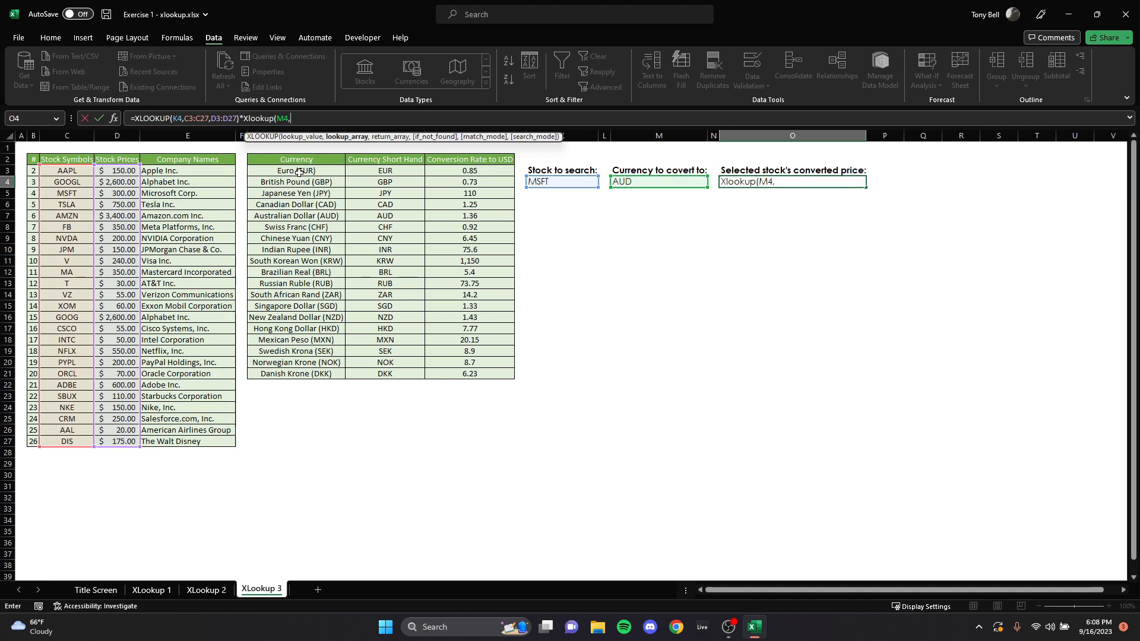
pyautogui.moveTo(297, 170); pyautogui.dragTo(311, 300)
pyautogui.moveTo(385, 171); pyautogui.dragTo(386, 363)
pyautogui.hotkey('shift', 'Down')
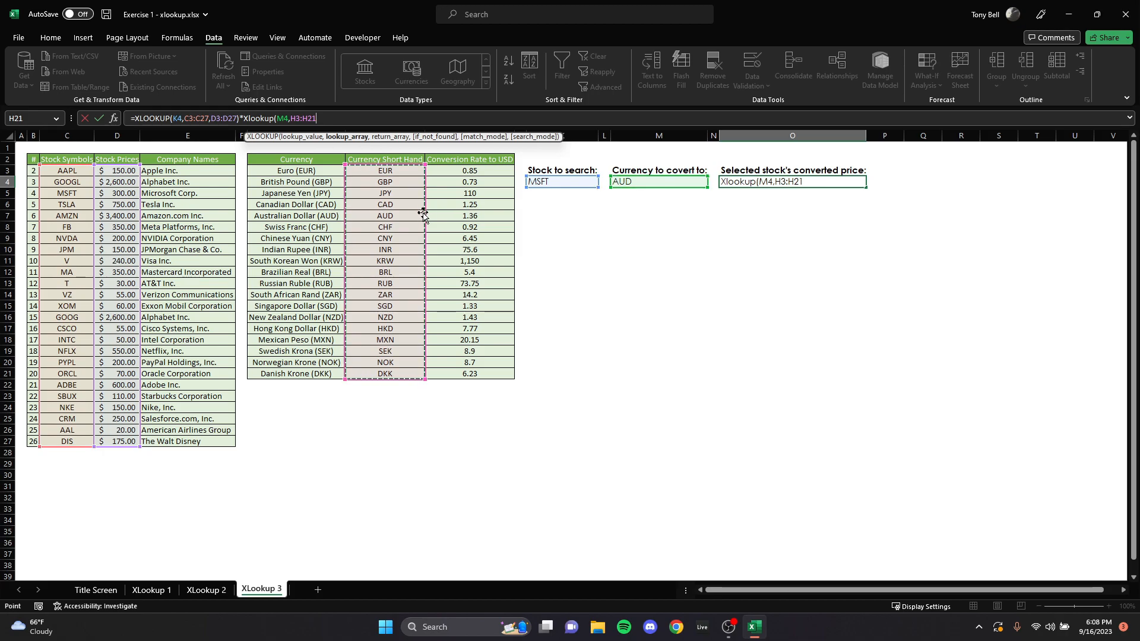
pyautogui.write(',')
pyautogui.moveTo(469, 170); pyautogui.dragTo(471, 378)
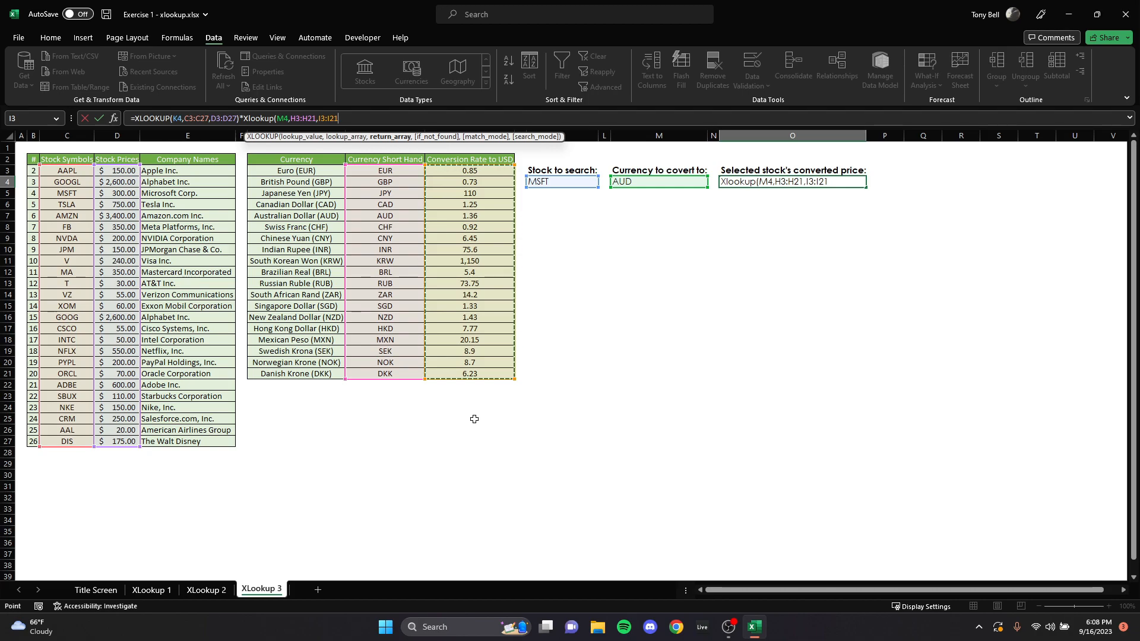
pyautogui.press('Return')
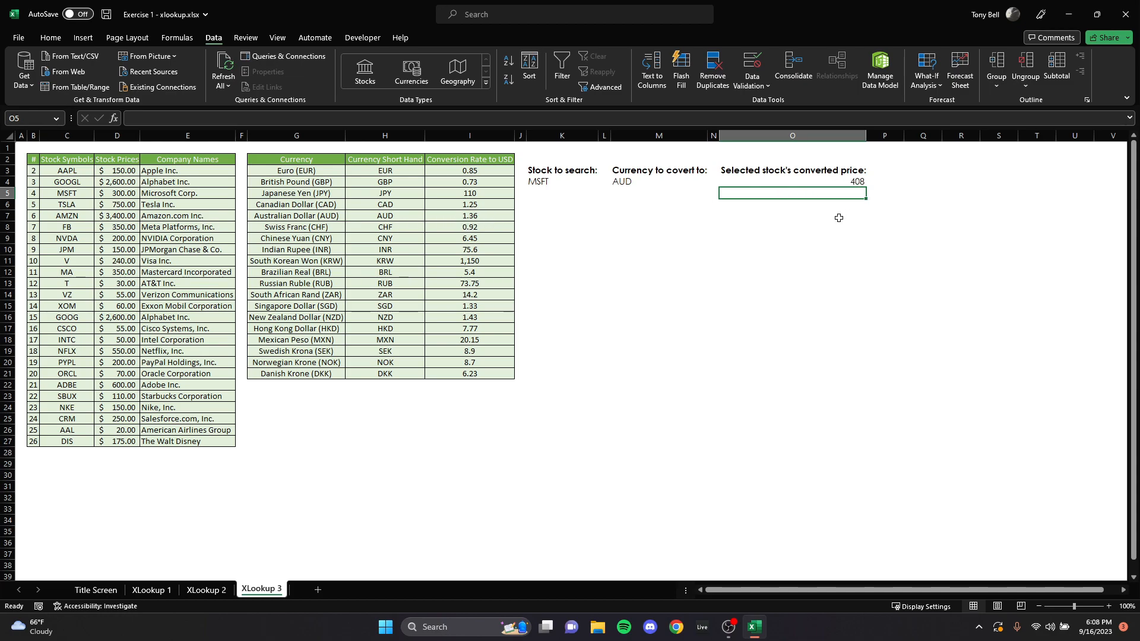
# Step: Wrap the O4 formula in a TEXT function with the number format "#,#"
pyautogui.click(806, 181)
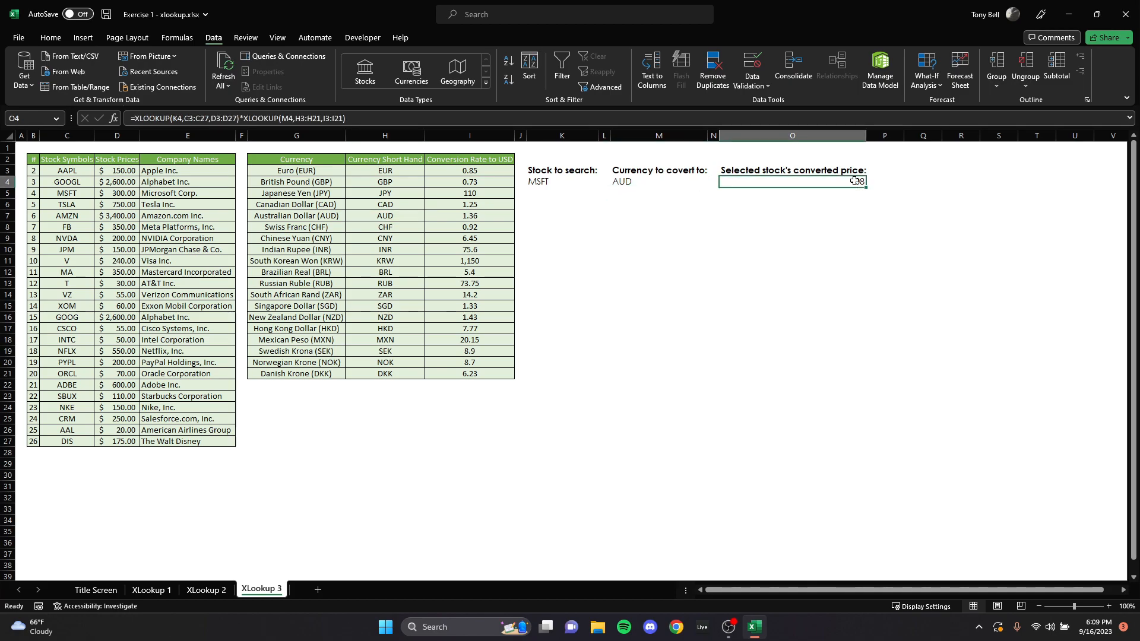
pyautogui.click(378, 119)
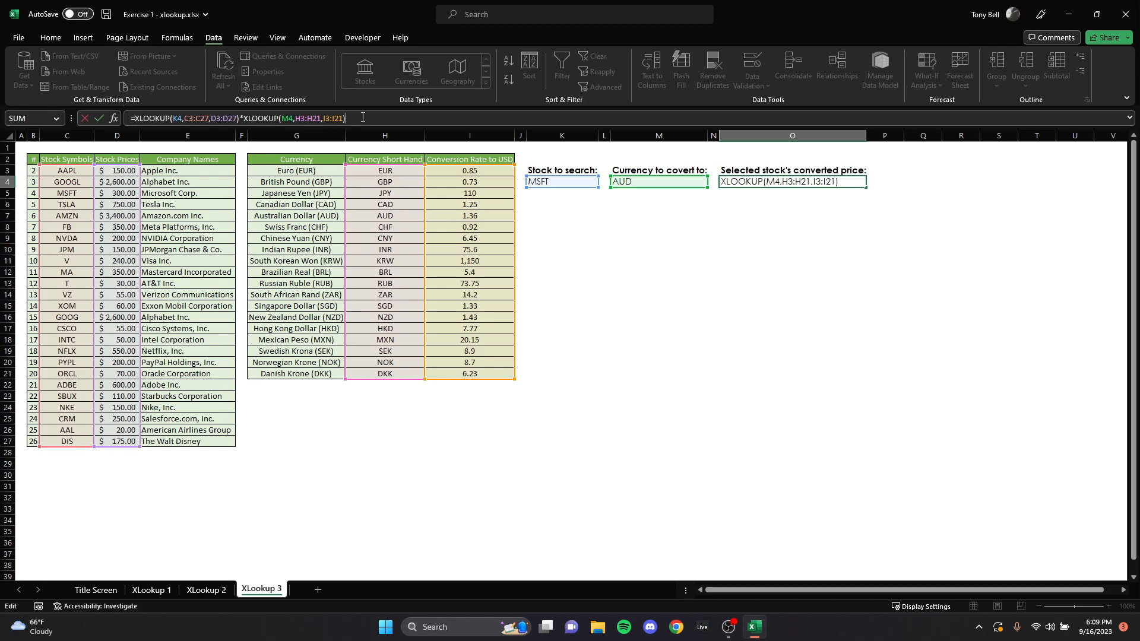
pyautogui.click(132, 118)
pyautogui.write('text')
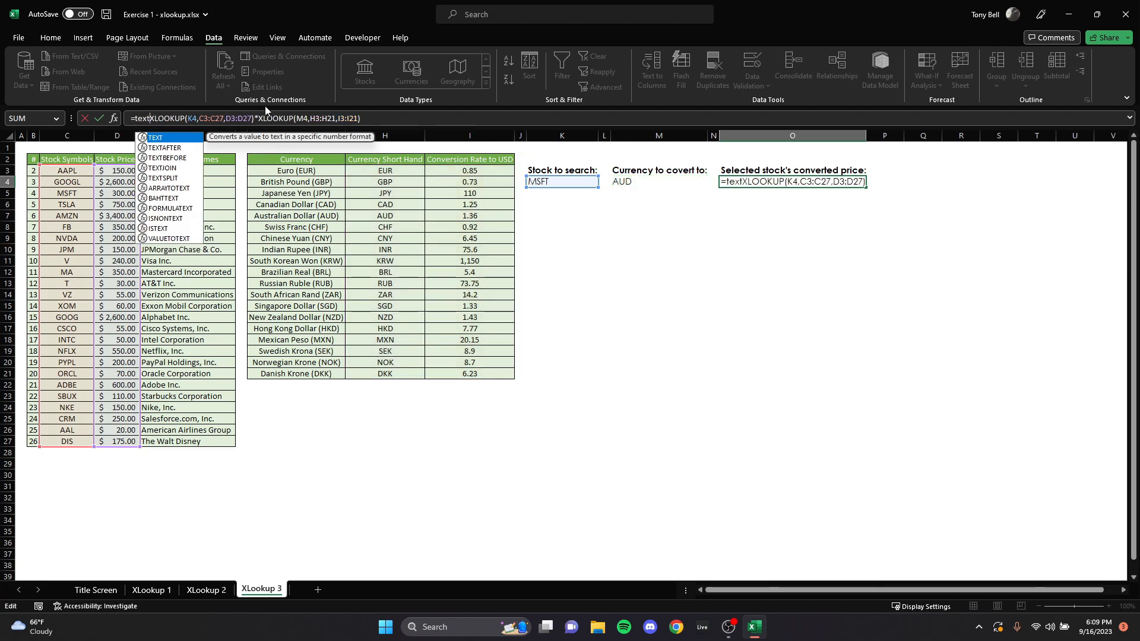
pyautogui.write('(')
pyautogui.click(384, 122)
pyautogui.write(',')
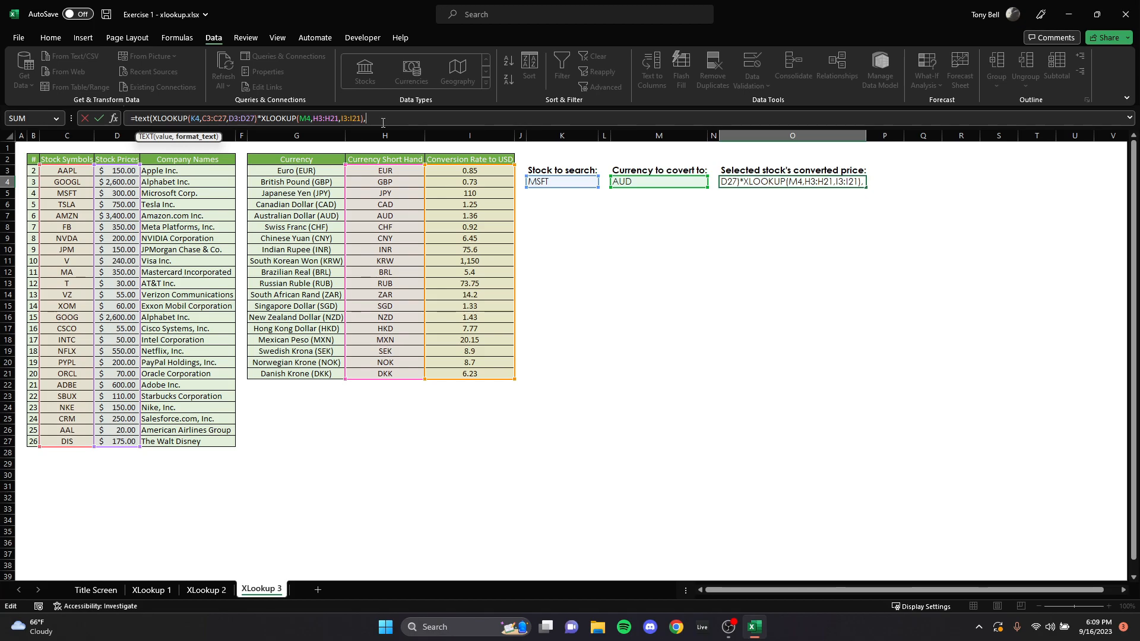
pyautogui.write('"#.')
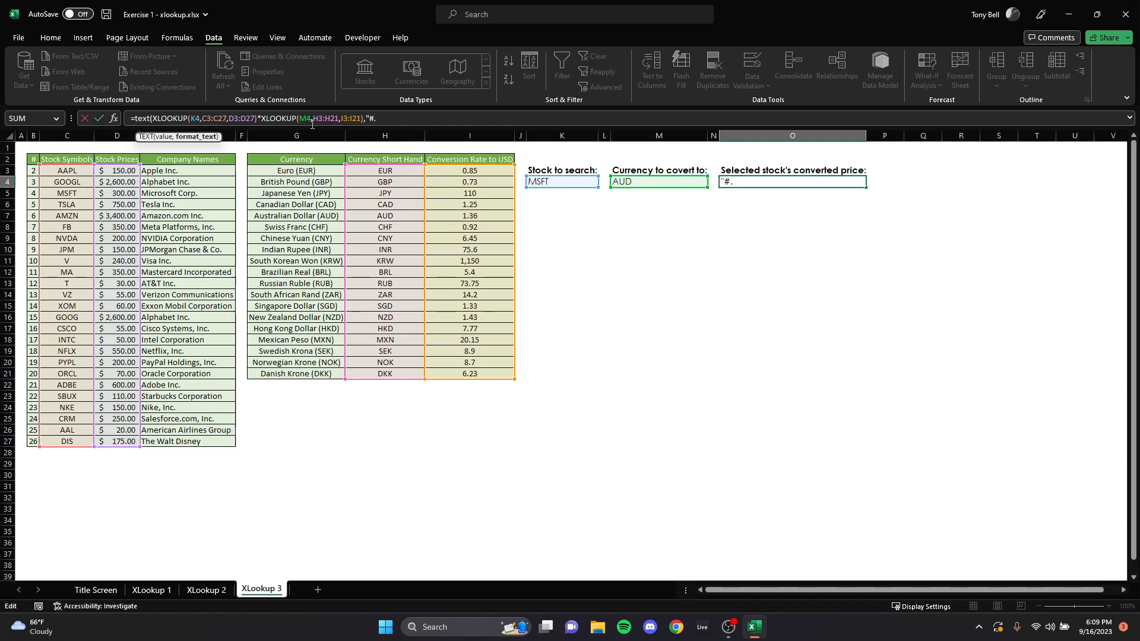
pyautogui.press('BackSpace')
pyautogui.press('Return')
pyautogui.click(736, 183)
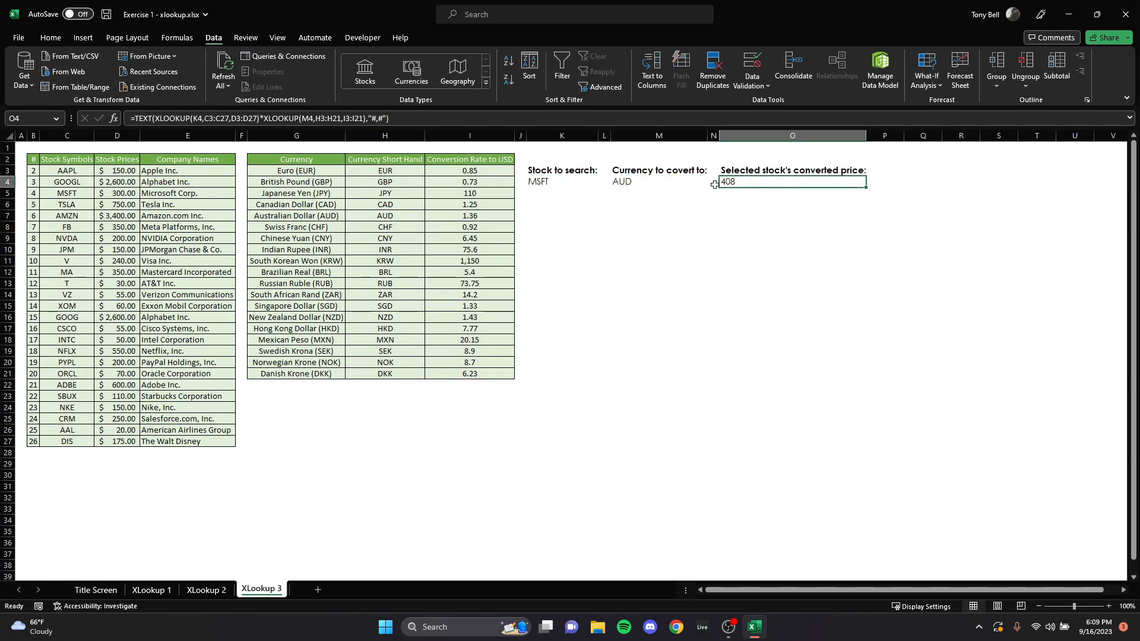
# Step: Choose GOOGL as the stock to search in K4
pyautogui.click(552, 179)
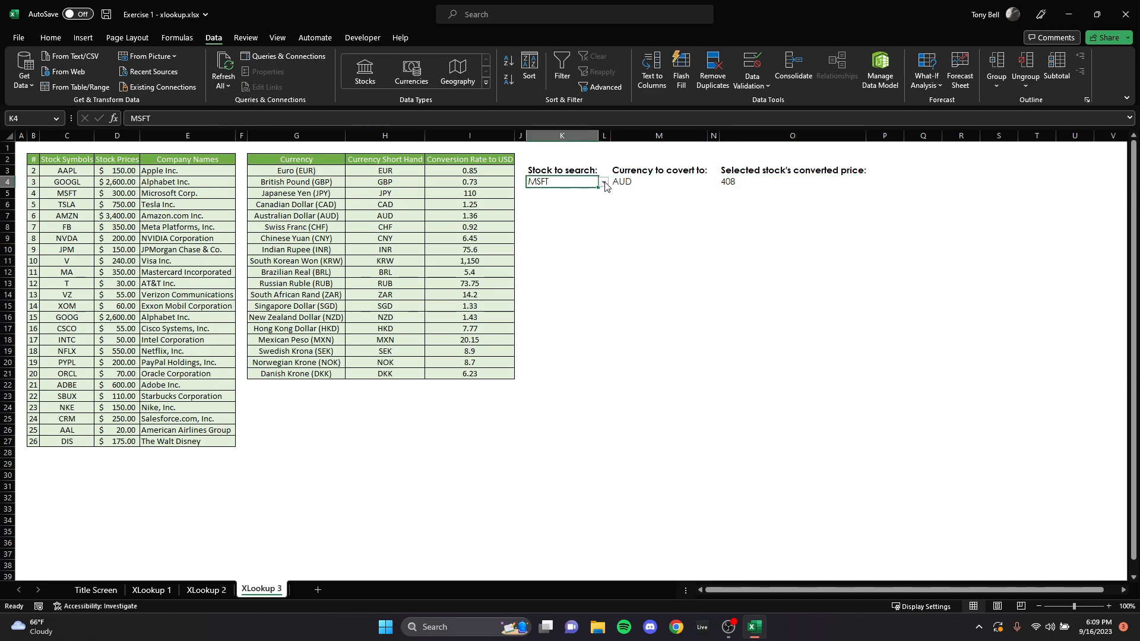
pyautogui.click(604, 185)
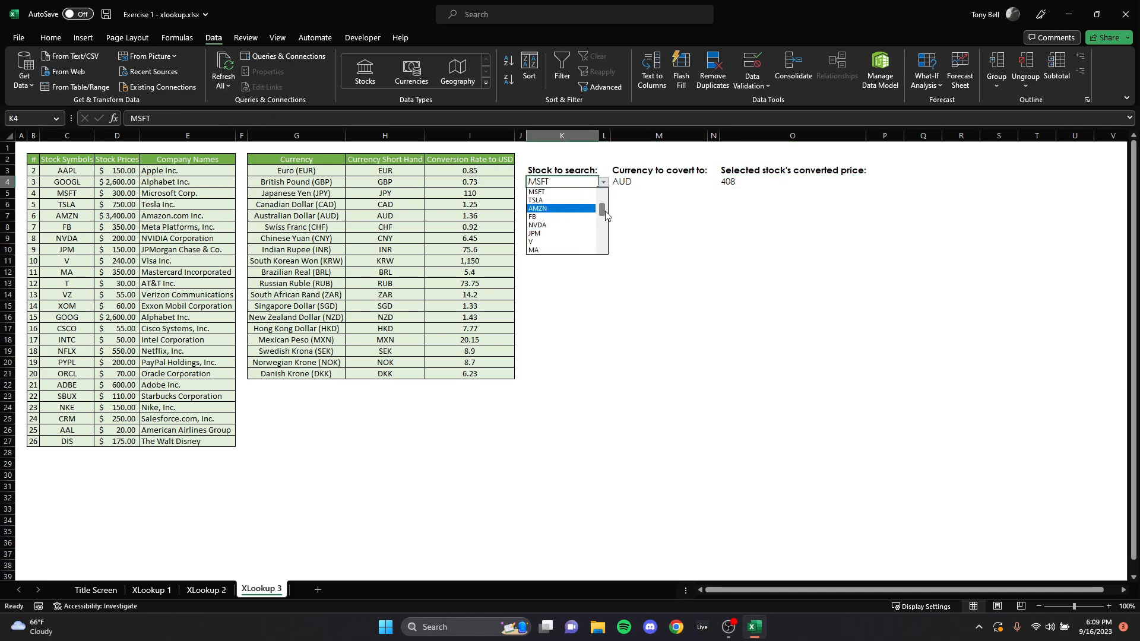
pyautogui.click(594, 200)
pyautogui.click(713, 306)
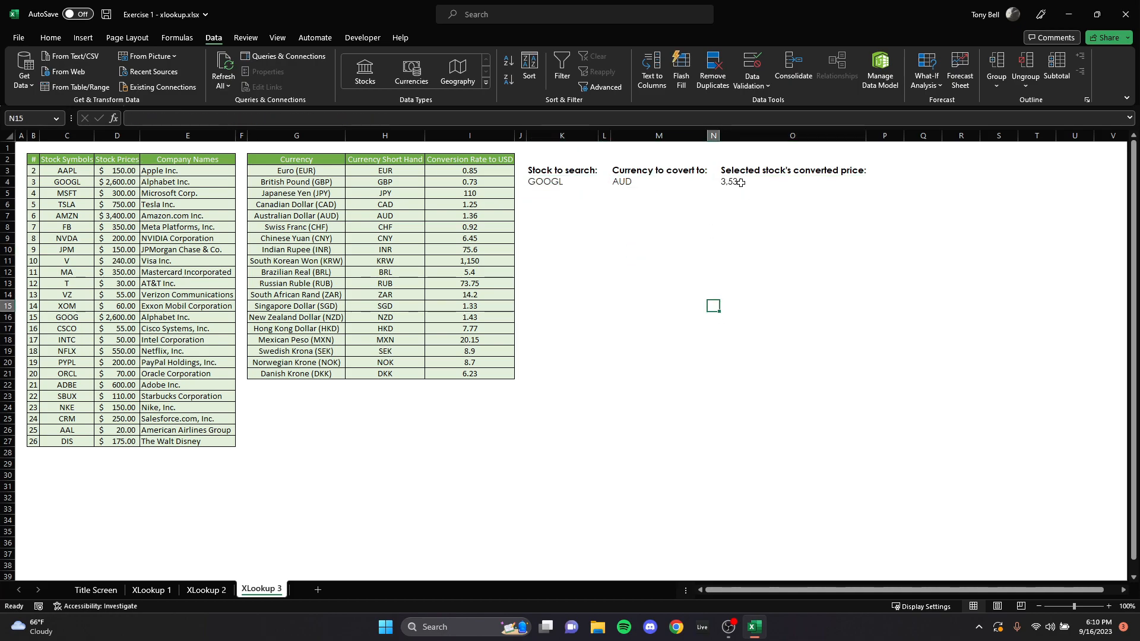
# Step: Append & " " & M4 to the O4 formula so the currency code follows the converted price
pyautogui.click(741, 181)
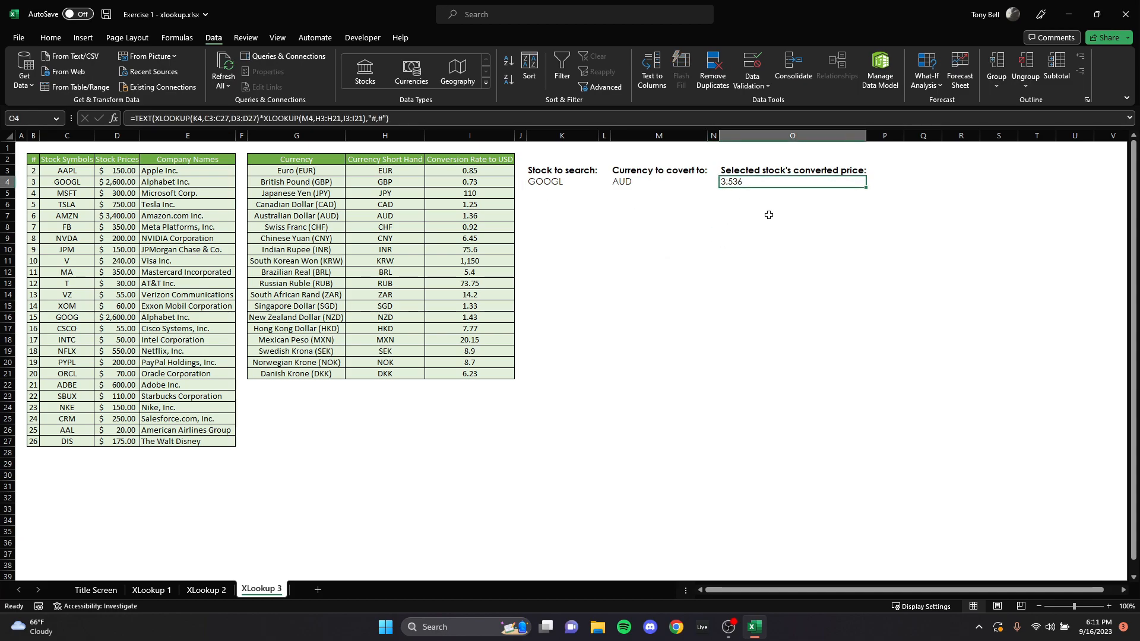
pyautogui.click(390, 118)
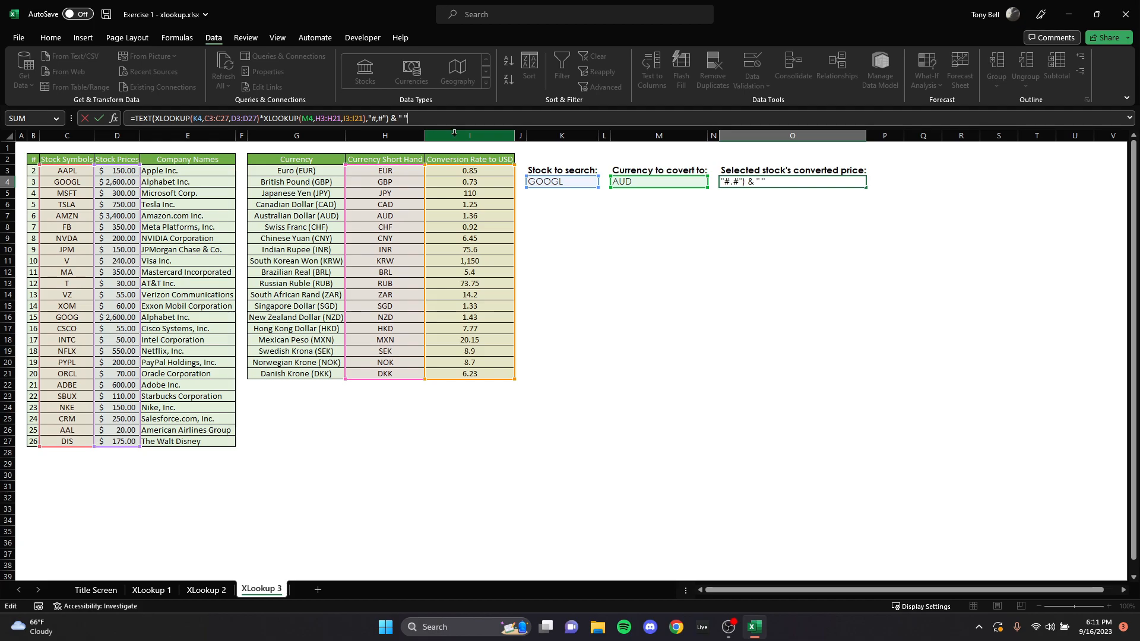
pyautogui.click(409, 120)
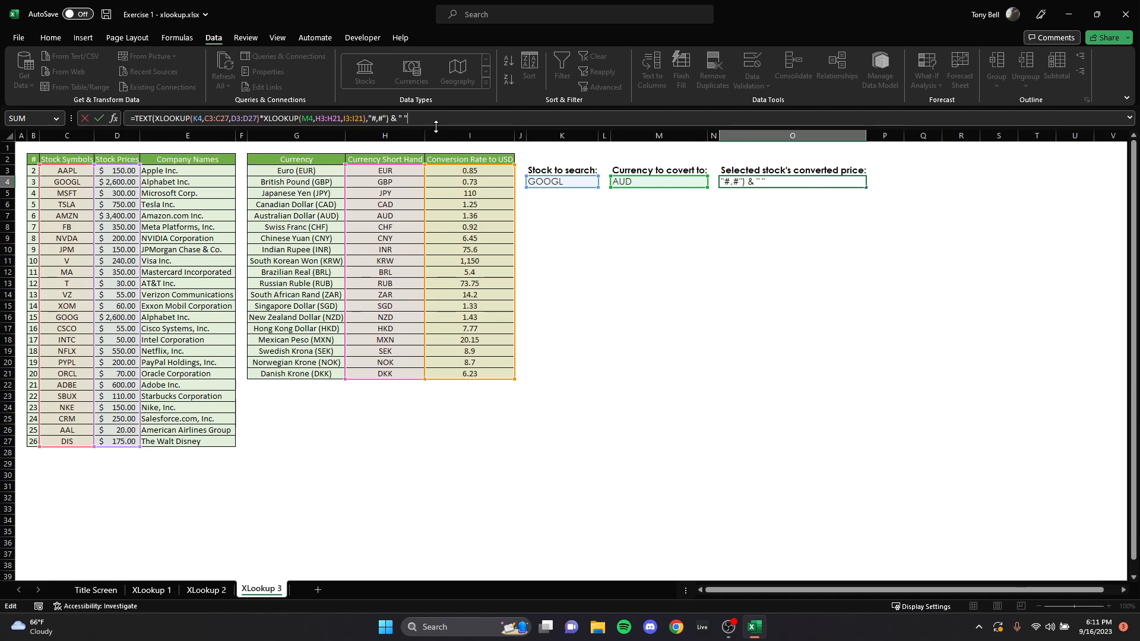
pyautogui.click(660, 181)
pyautogui.click(408, 119)
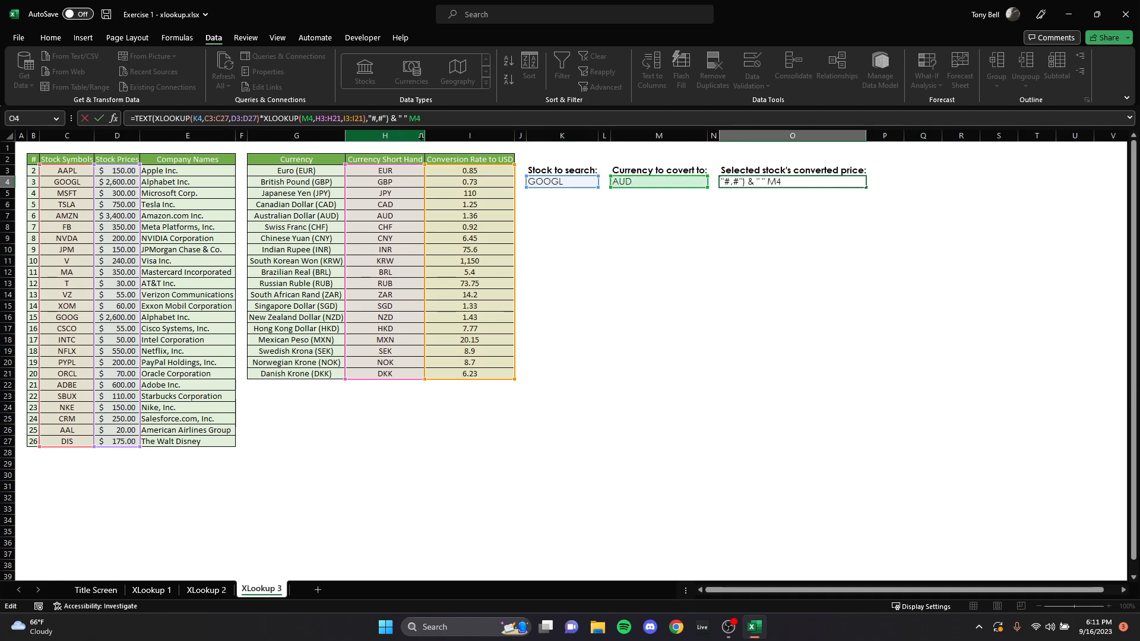
pyautogui.write('&')
pyautogui.press('Return')
pyautogui.click(788, 239)
# Step: Try other target currencies in M4, ending with NZD, and review the currency short hand column
pyautogui.click(637, 185)
pyautogui.click(712, 182)
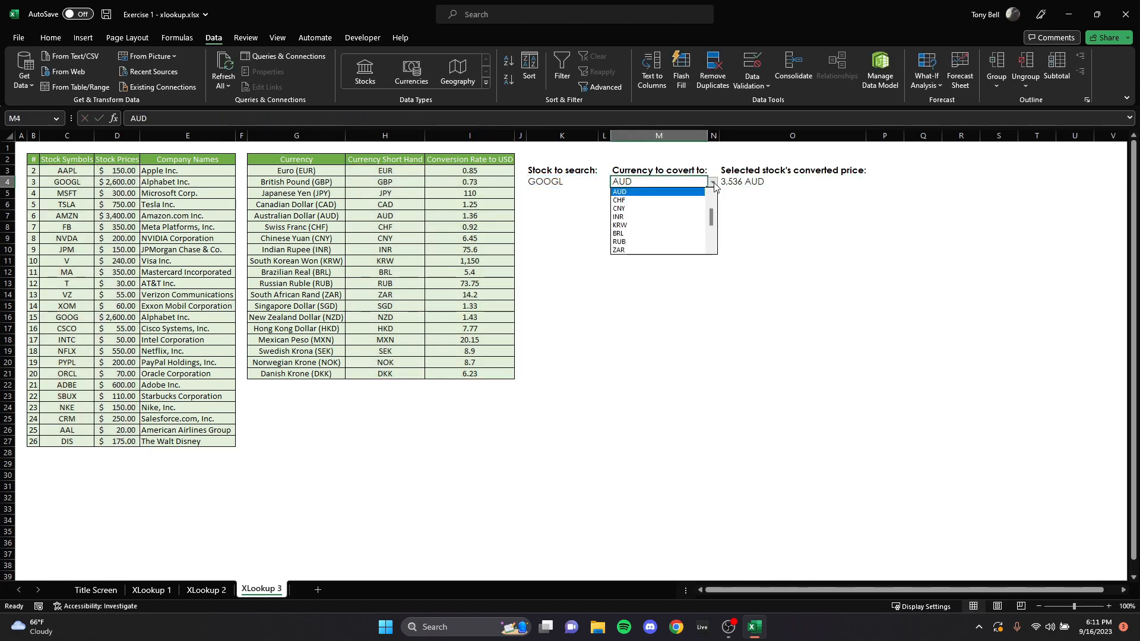
pyautogui.click(640, 210)
pyautogui.click(712, 183)
pyautogui.scroll(-2, 713, 224)
pyautogui.click(713, 182)
pyautogui.click(663, 224)
pyautogui.moveTo(354, 171); pyautogui.dragTo(385, 374)
pyautogui.click(776, 262)
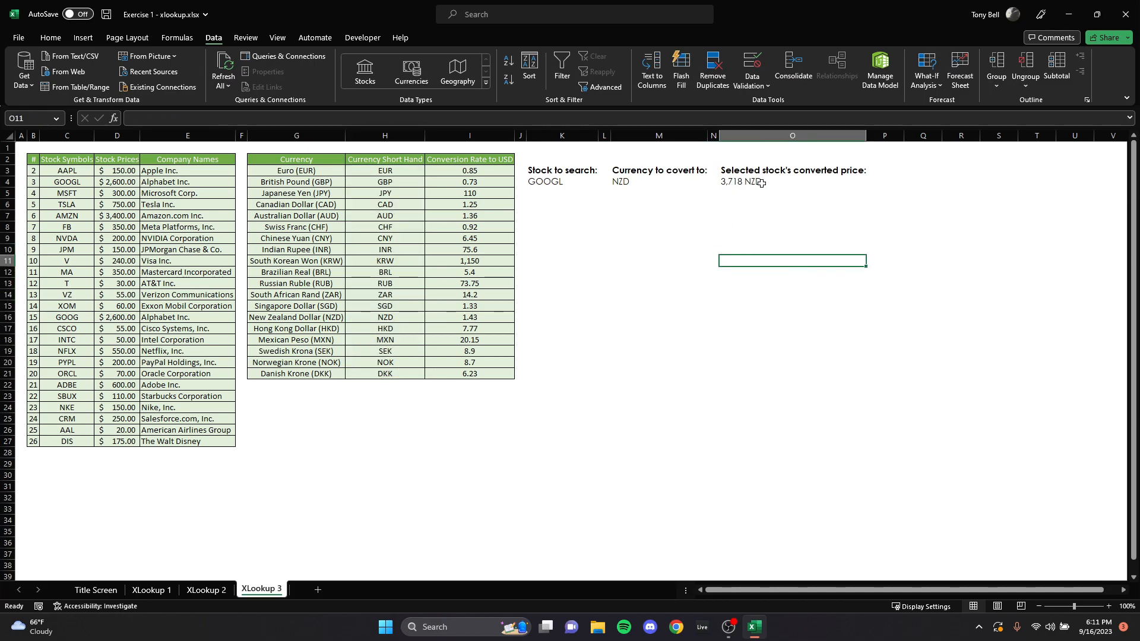
# Step: Switch to the Title Screen sheet
pyautogui.click(631, 179)
pyautogui.click(725, 311)
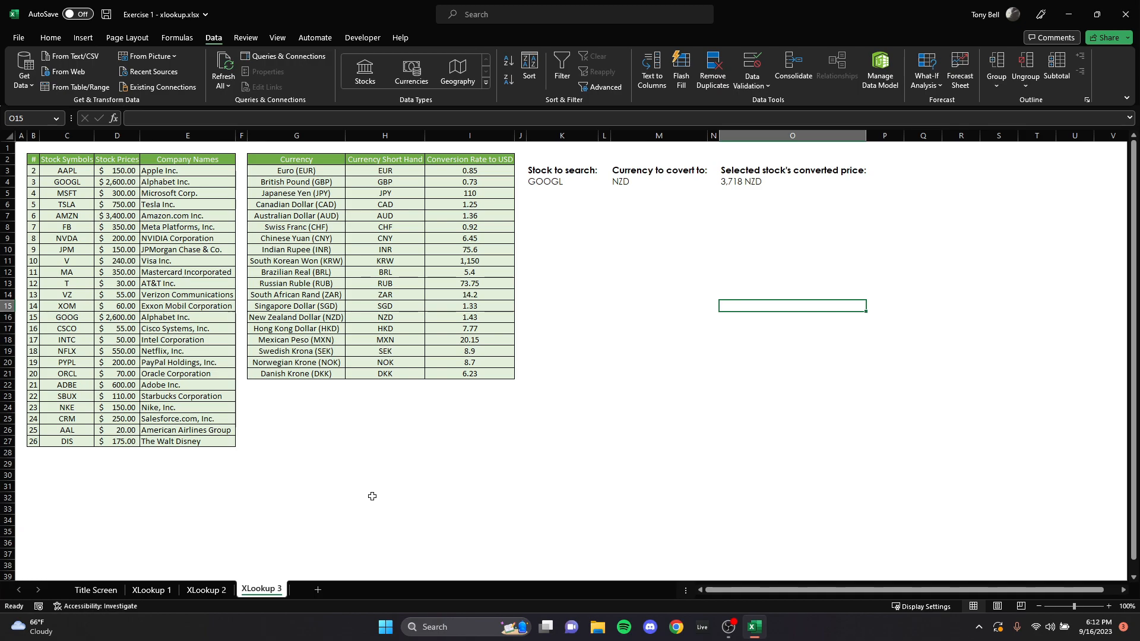
pyautogui.click(96, 590)
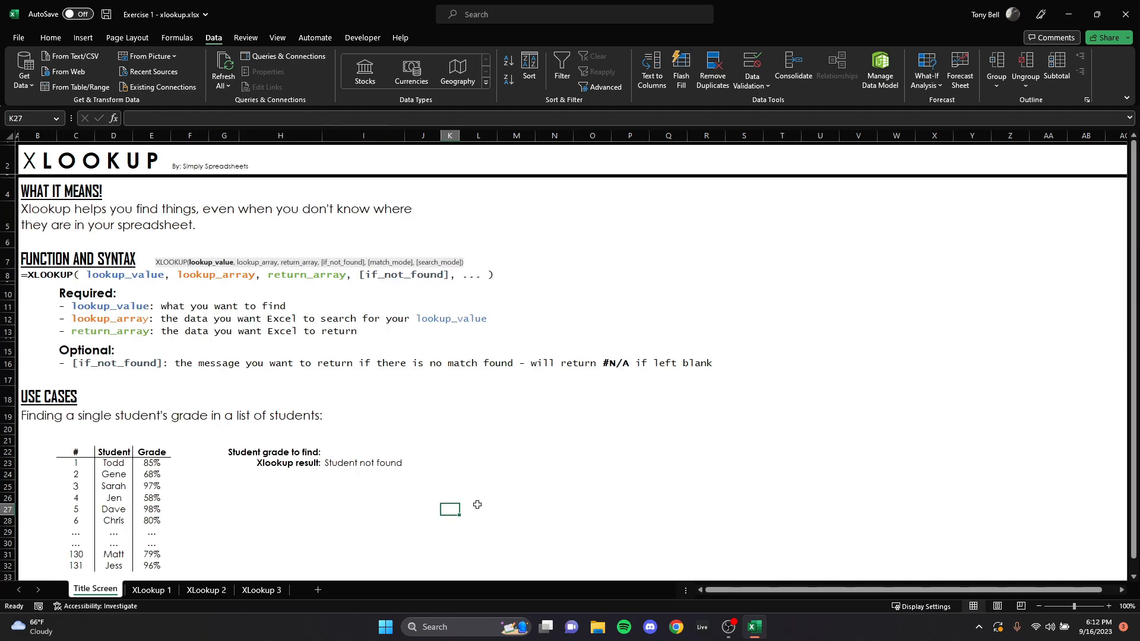